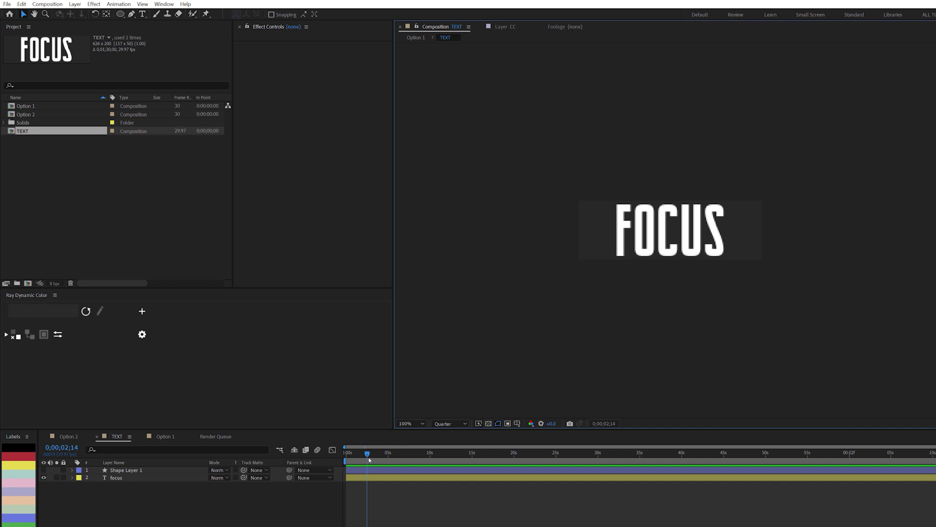
Open the Option 1 composition and examine the Circle line layer's radial gradient stroke and the grid solid's effect
key("Tab")
left_click(350, 456)
left_click(128, 484)
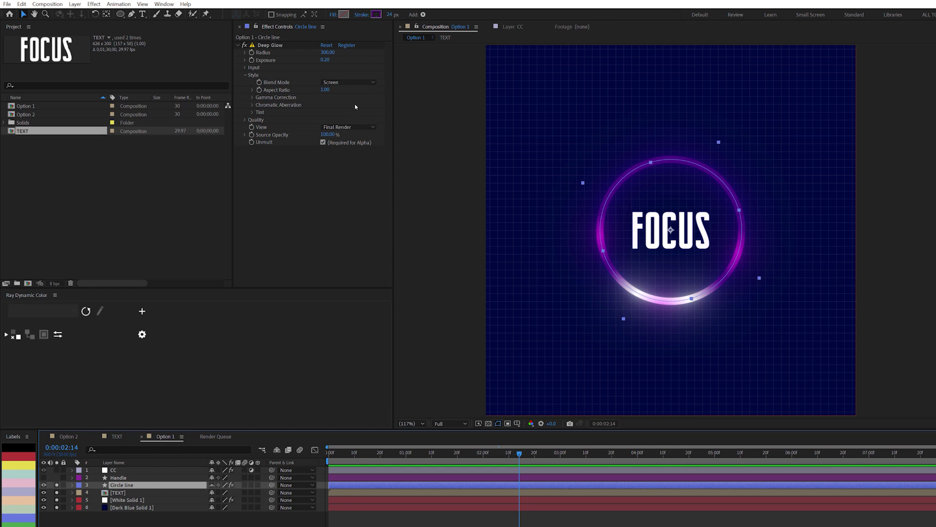
left_click(376, 13)
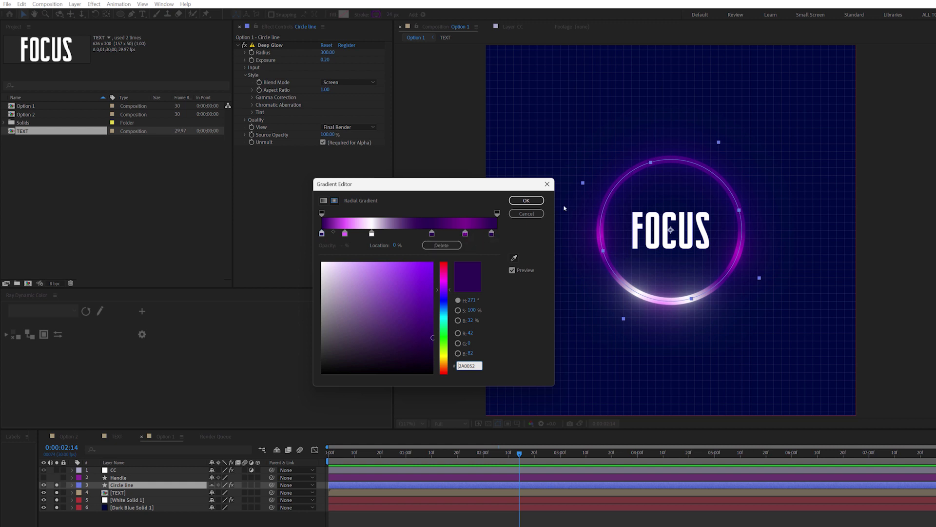
left_click(527, 200)
left_click(126, 500)
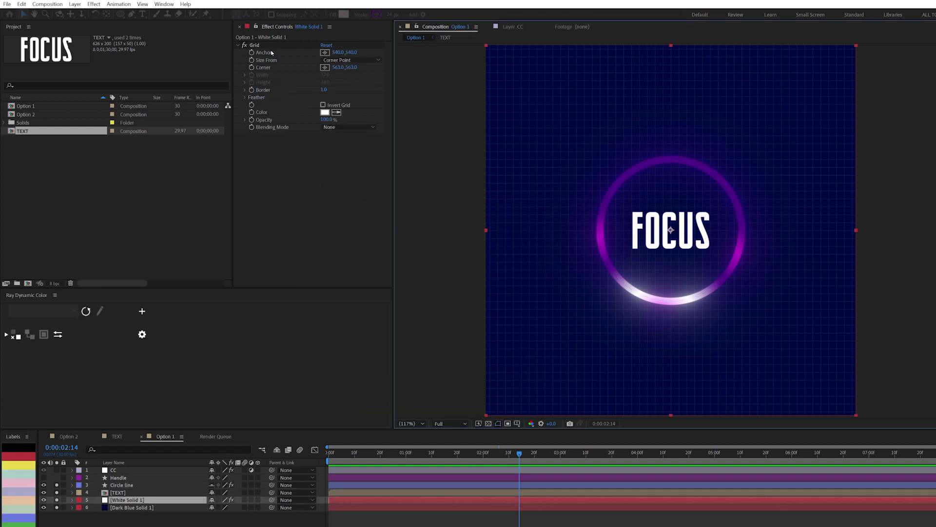
left_click(128, 484)
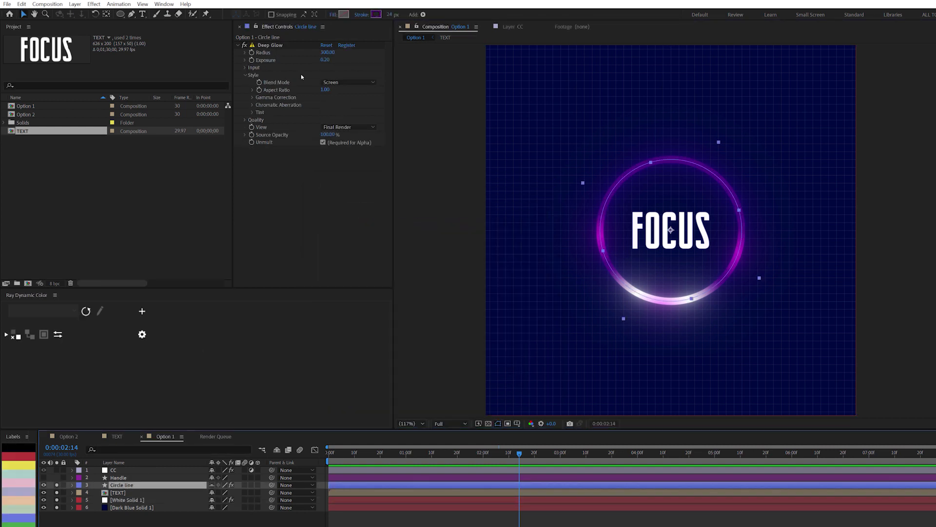
Delete the Handle layer, and show the CC vignette layer with soloing off on all layers
left_click(118, 479)
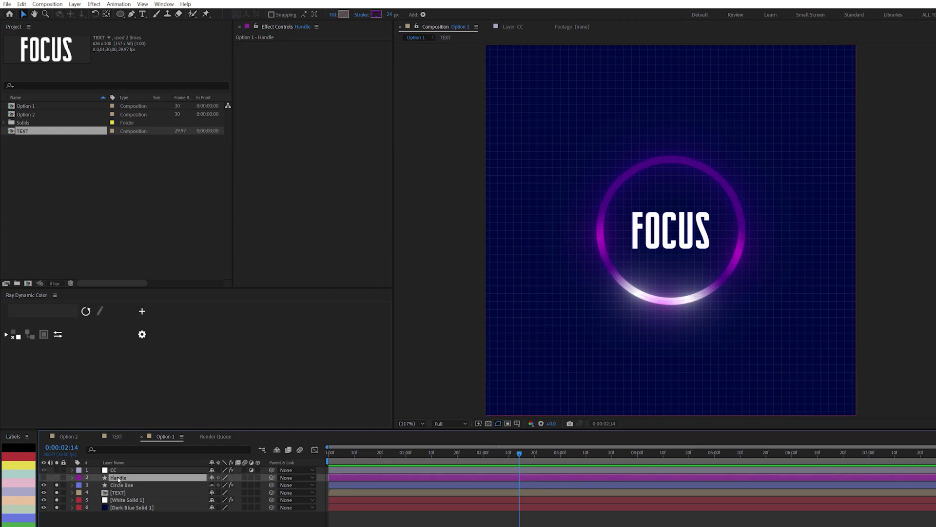
key("Delete")
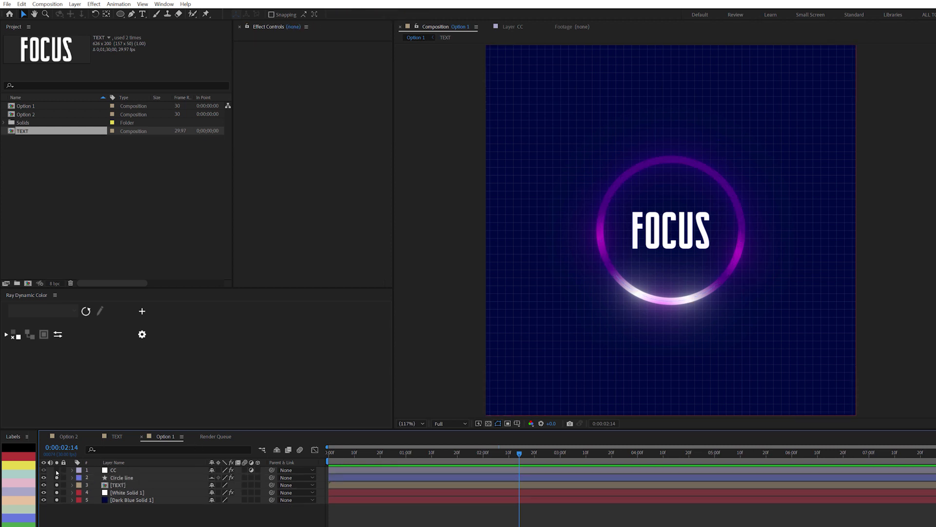
left_click(117, 472)
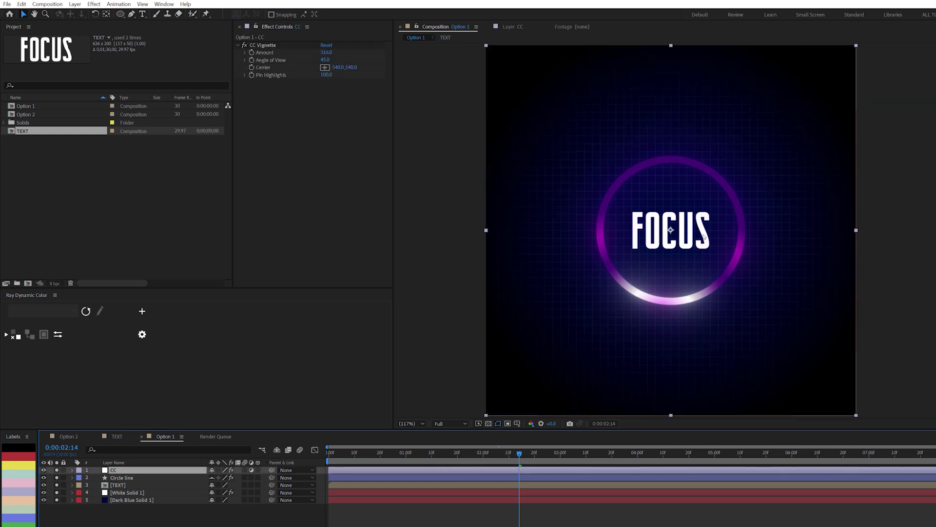
left_click(284, 508)
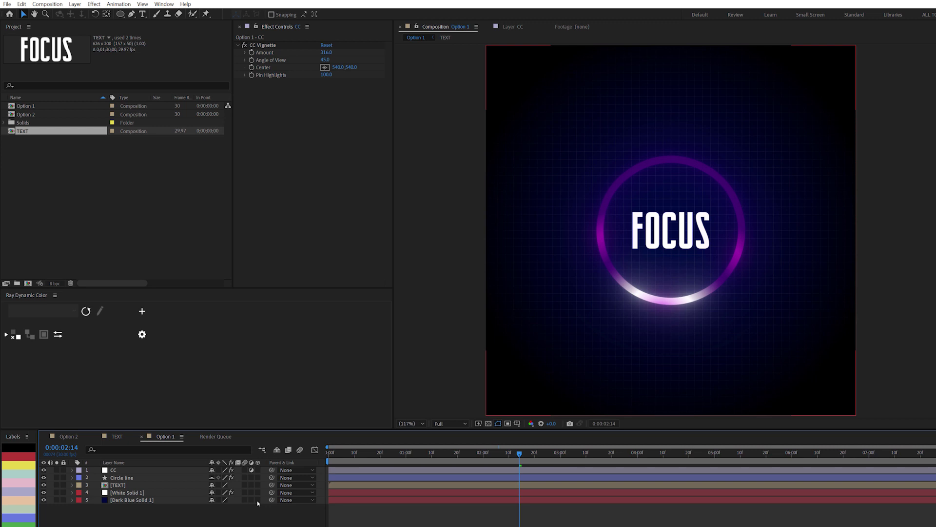
Duplicate the Circle line layer and remove the Deep Glow effect from the copy
left_click(122, 478)
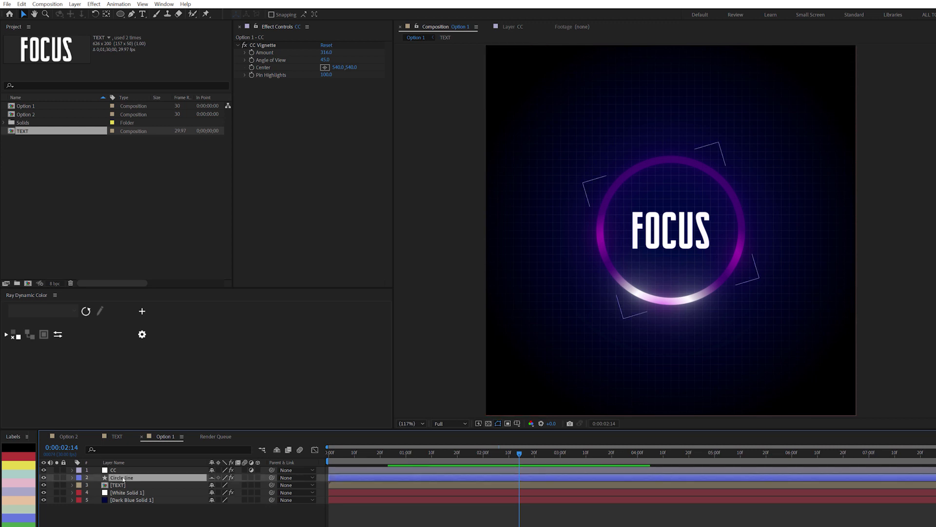
key("ctrl+d")
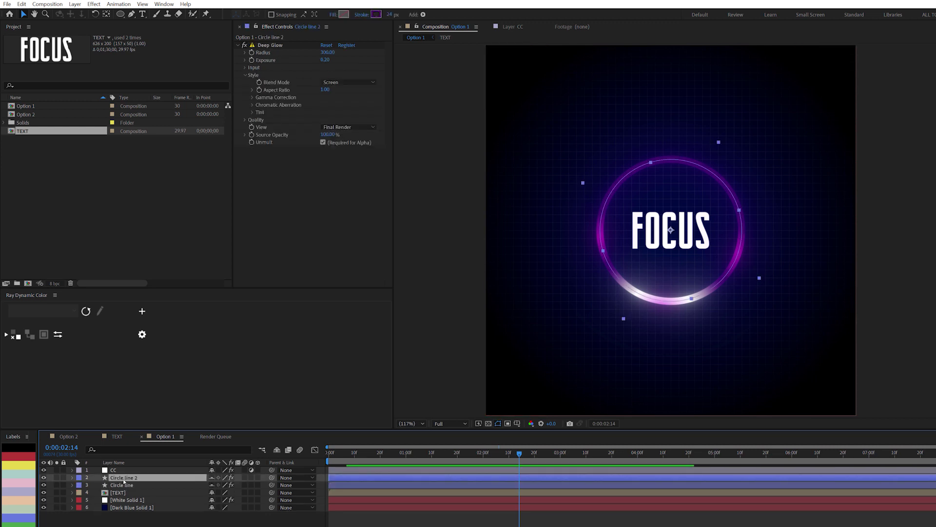
left_click(263, 47)
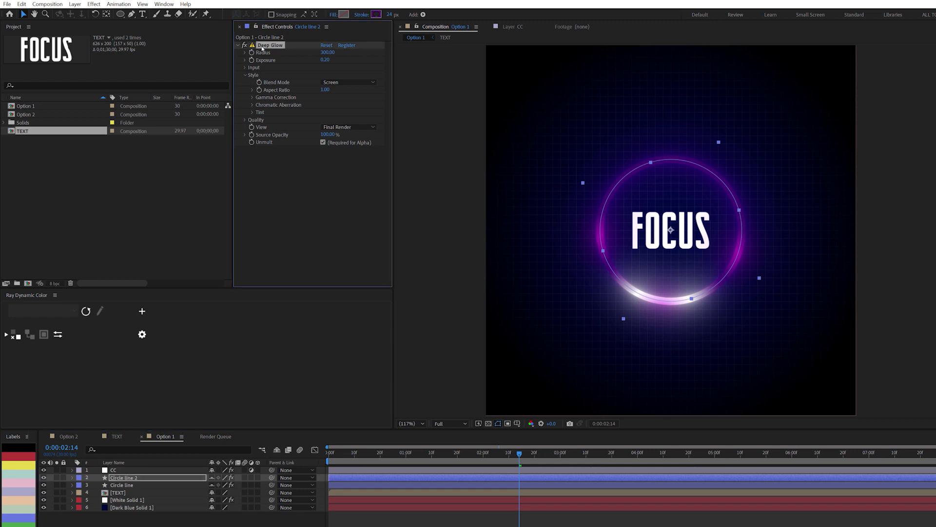
key("Delete")
Rename the duplicated circle layer Efx and give it a yellow label
key("Return")
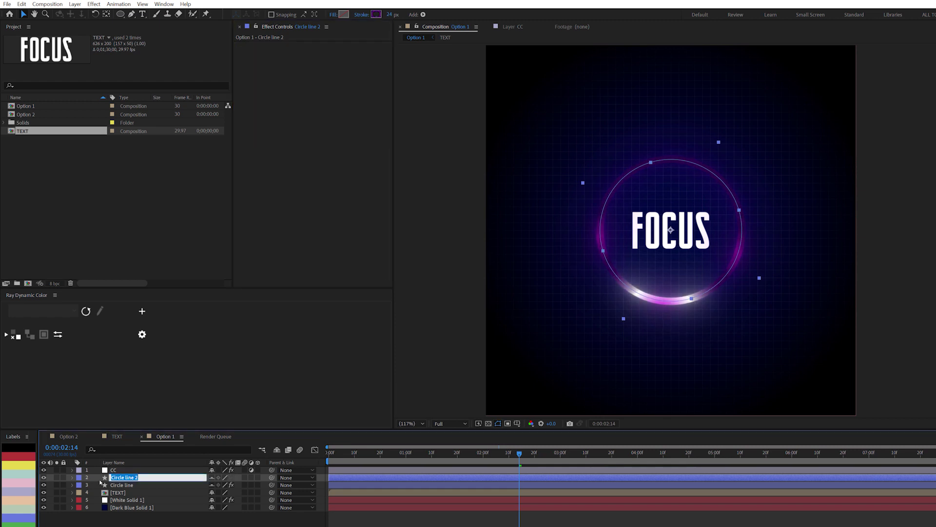
type("Efx")
key("Return")
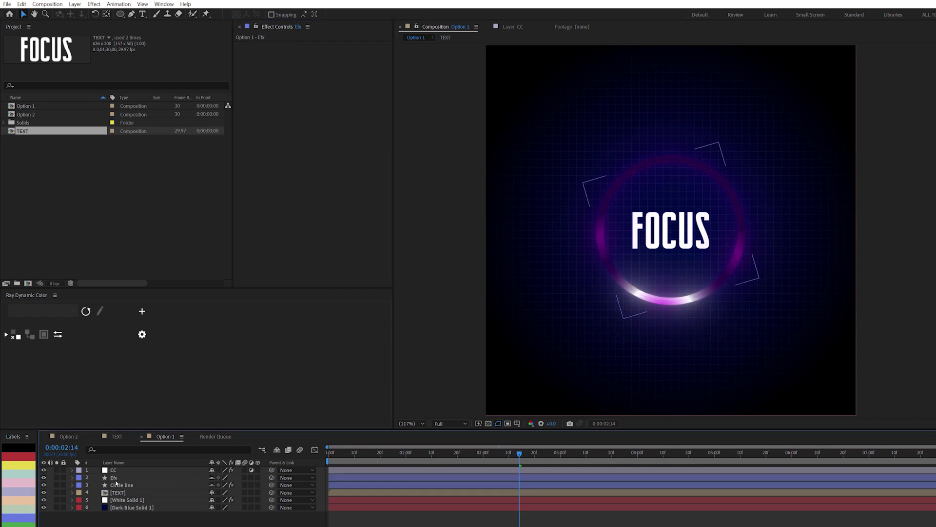
left_click(18, 466)
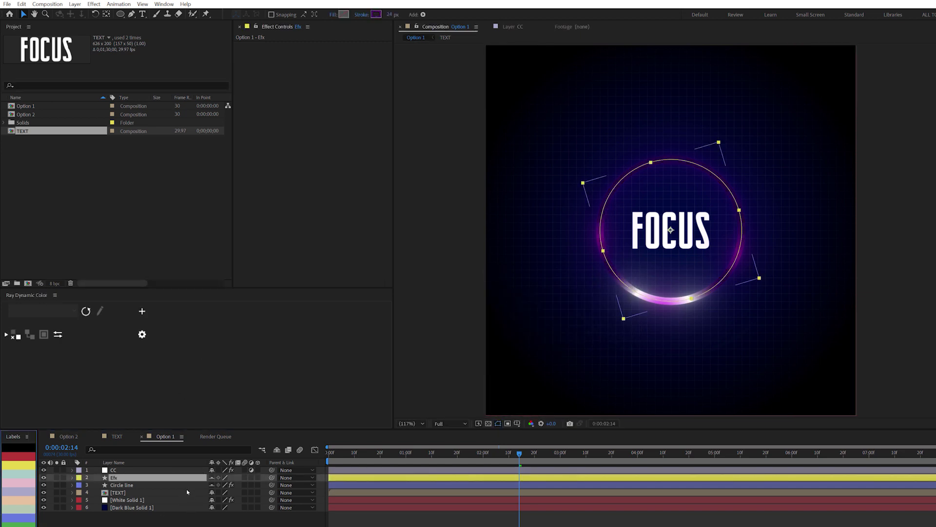
Set the Efx circle's stroke to None and its fill to a solid color
left_click(360, 16)
left_click(395, 182)
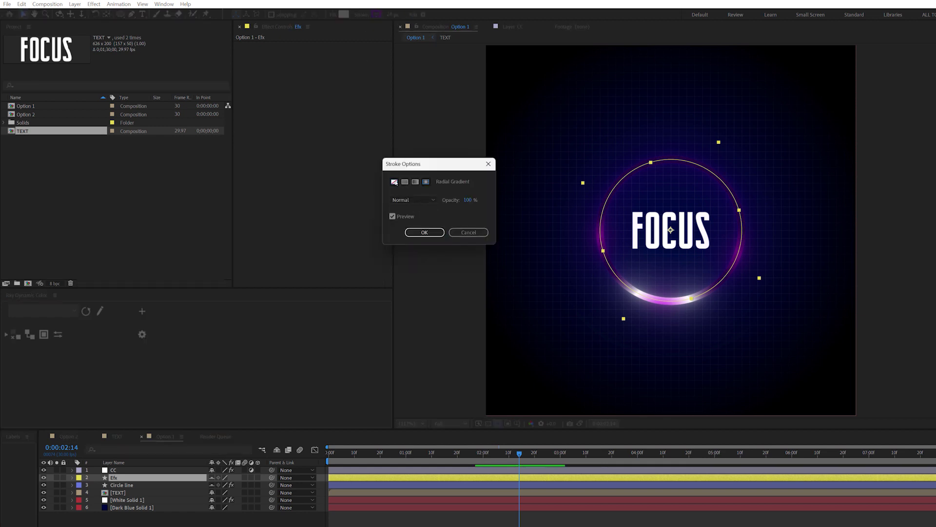
left_click(424, 232)
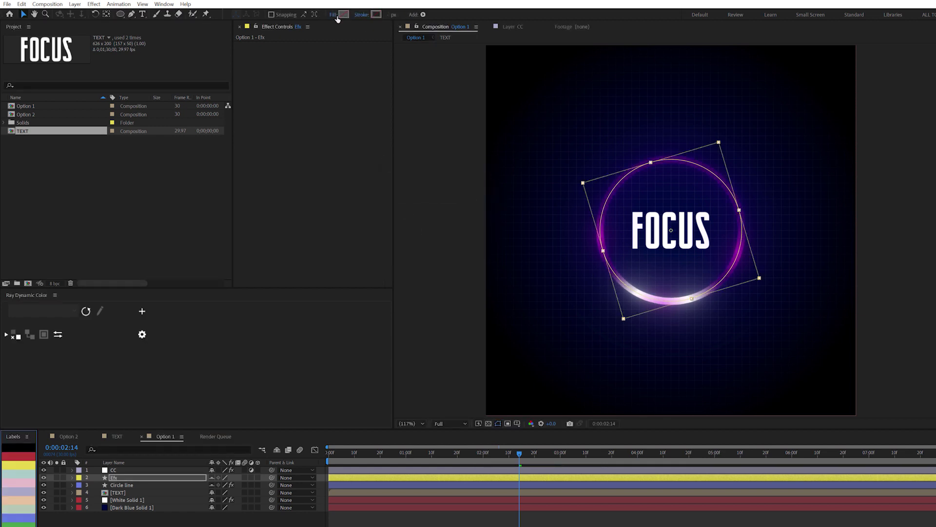
left_click(334, 14)
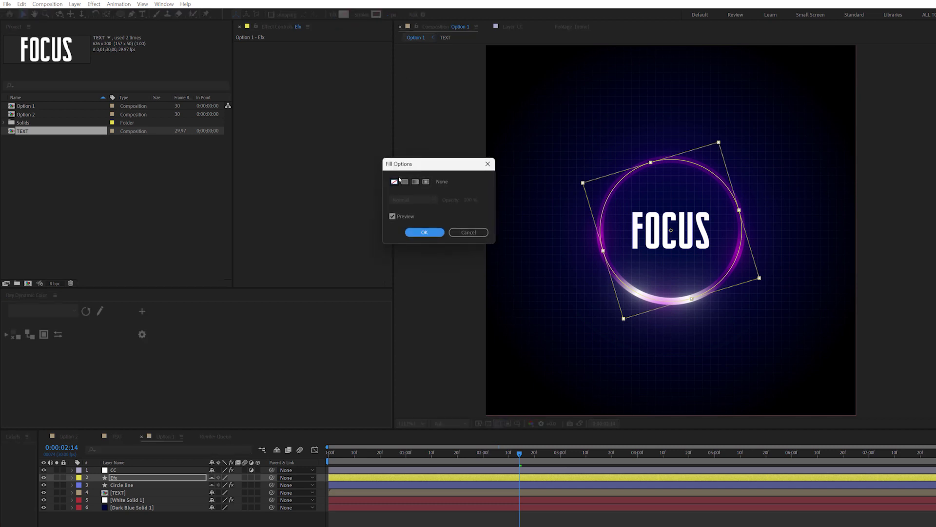
left_click(404, 182)
left_click(422, 233)
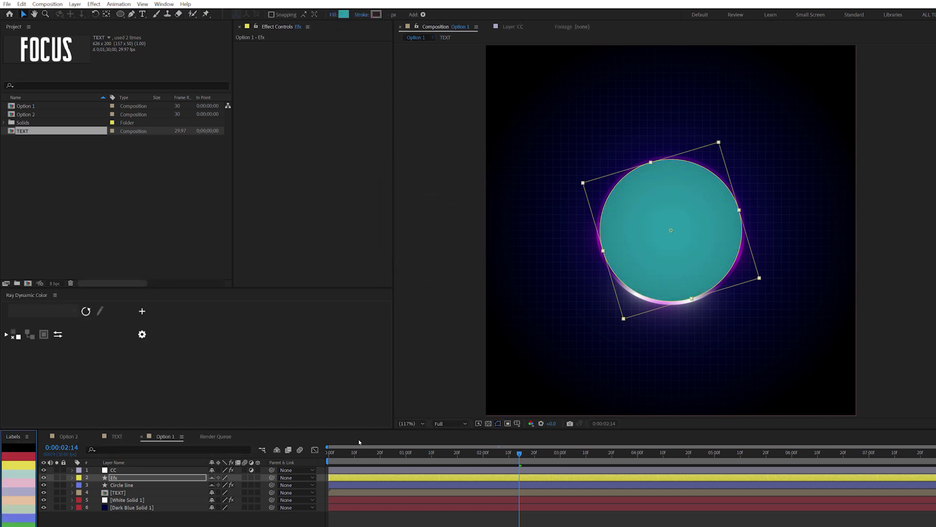
Turn the Efx layer into an adjustment layer
left_click(251, 477)
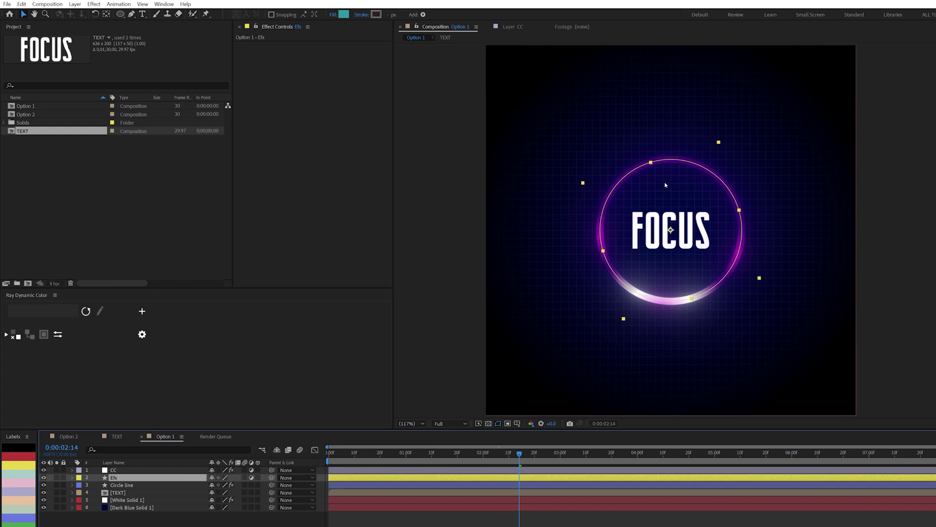
key("space")
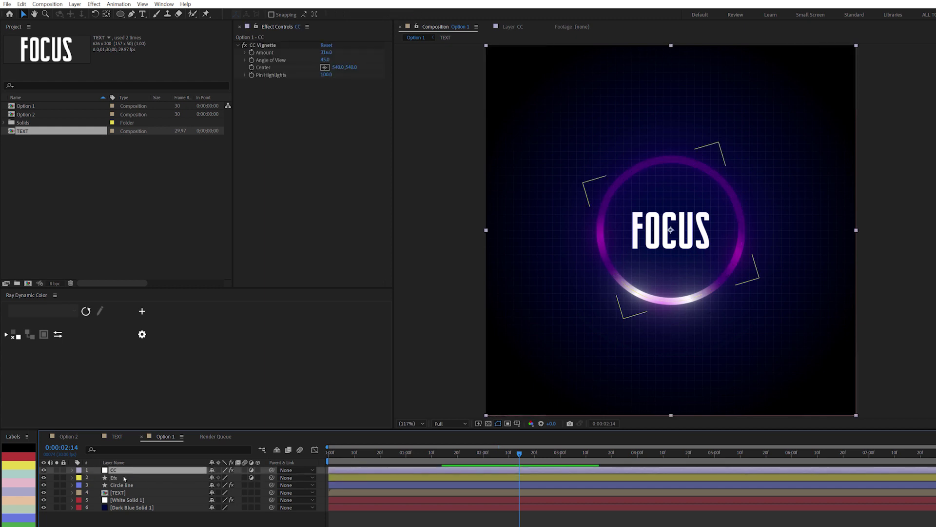
key("space")
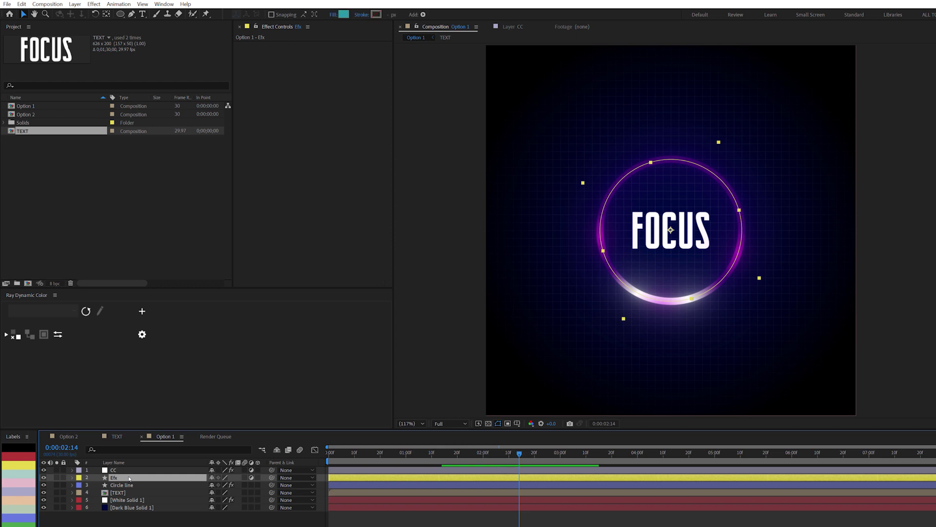
Apply the Bulge effect to the Efx layer with a Horizontal Radius and Vertical Radius of 260
key("ctrl+space")
type("bulge")
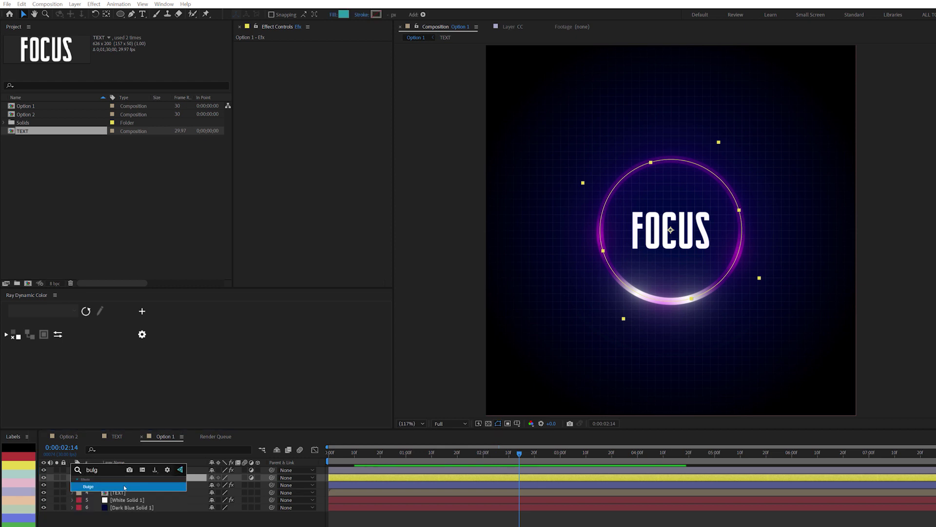
key("Return")
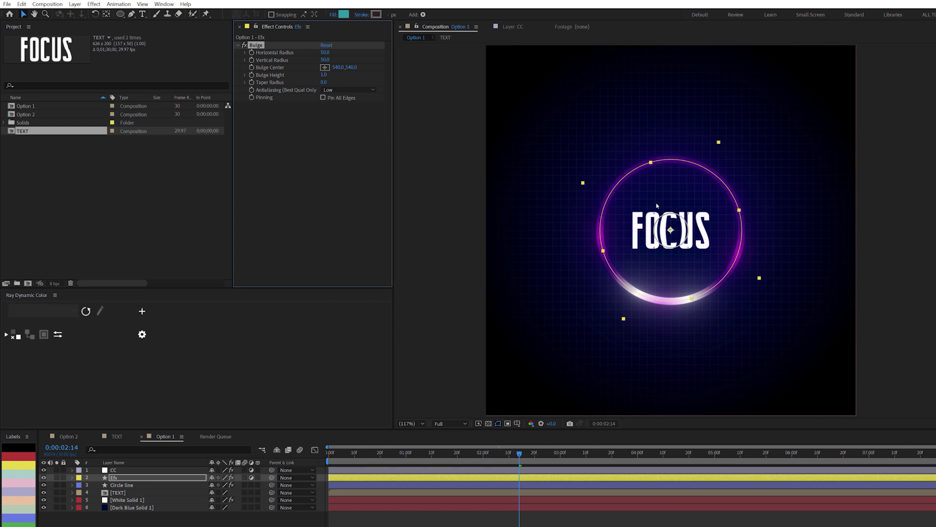
left_click(328, 53)
type("260")
key("Tab")
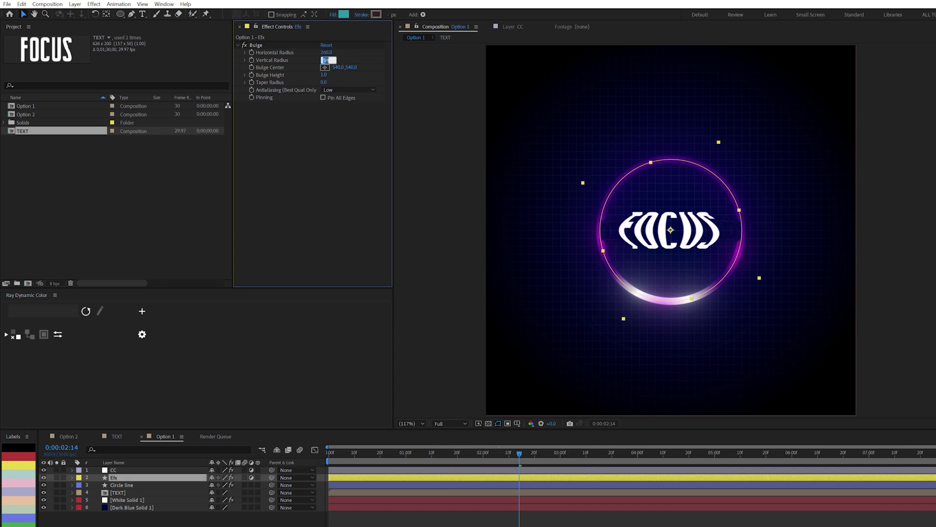
type("260")
key("Return")
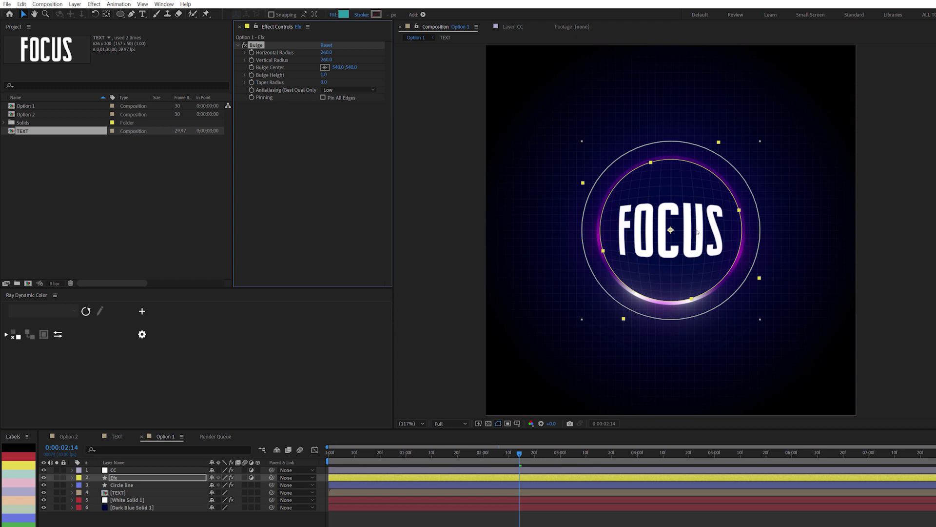
Try shifting the Bulge Center's vertical position and undo the change
left_click(671, 230)
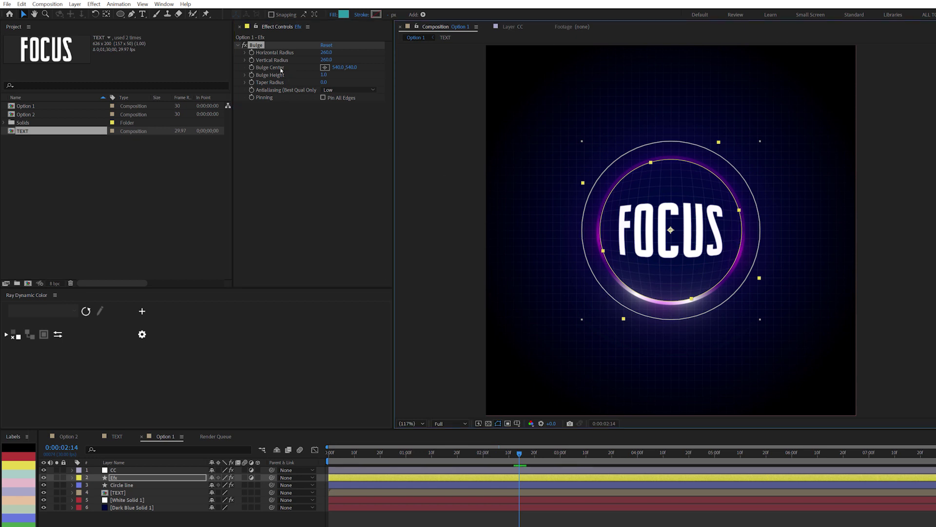
left_click(261, 71)
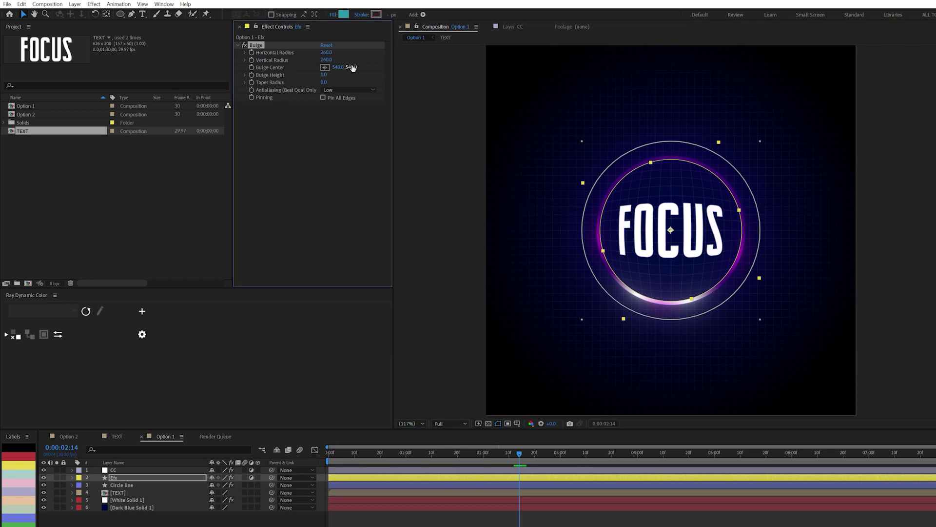
left_click_drag(351, 67, 370, 88)
key("ctrl+z")
Set the Bulge effect's antialiasing to High, its Bulge Height to 1.7 and its Taper Radius to 93
left_click(338, 89)
left_click(341, 110)
left_click(325, 75)
type("1.7")
key("Return")
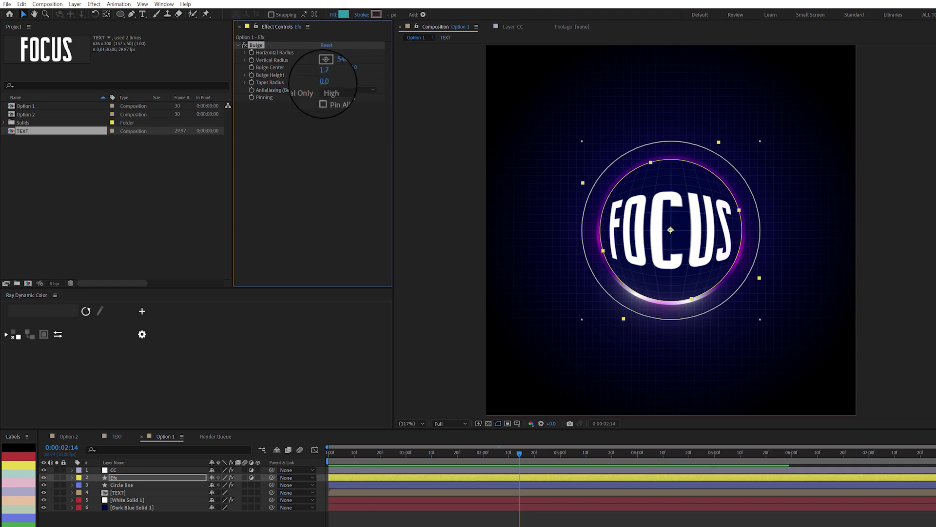
left_click(323, 83)
type("93")
key("Return")
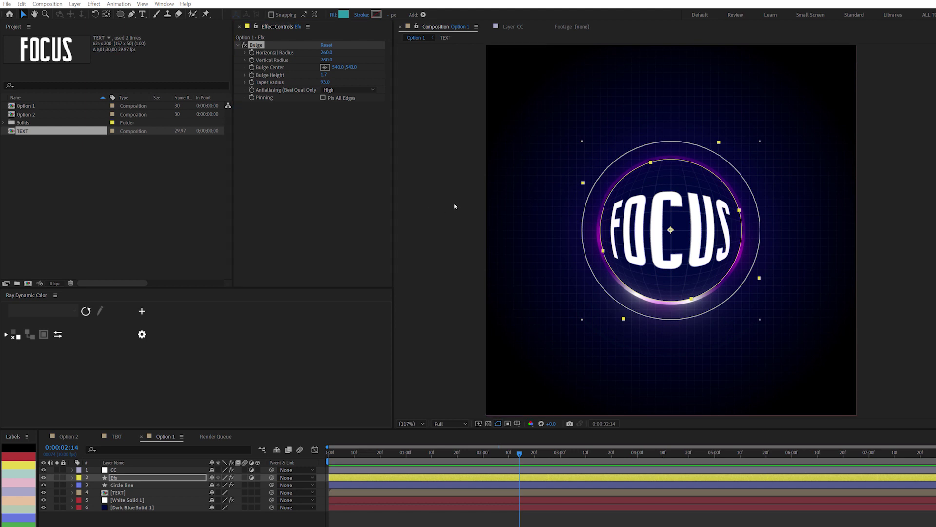
left_click(282, 216)
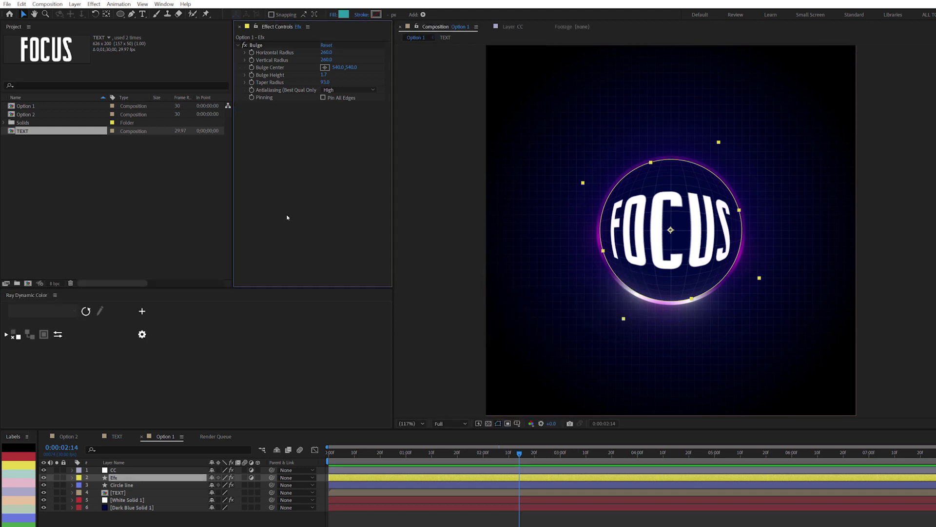
Apply Fast Box Blur to the Efx layer with a Blur Radius of 113
key("ctrl+space")
type("fast")
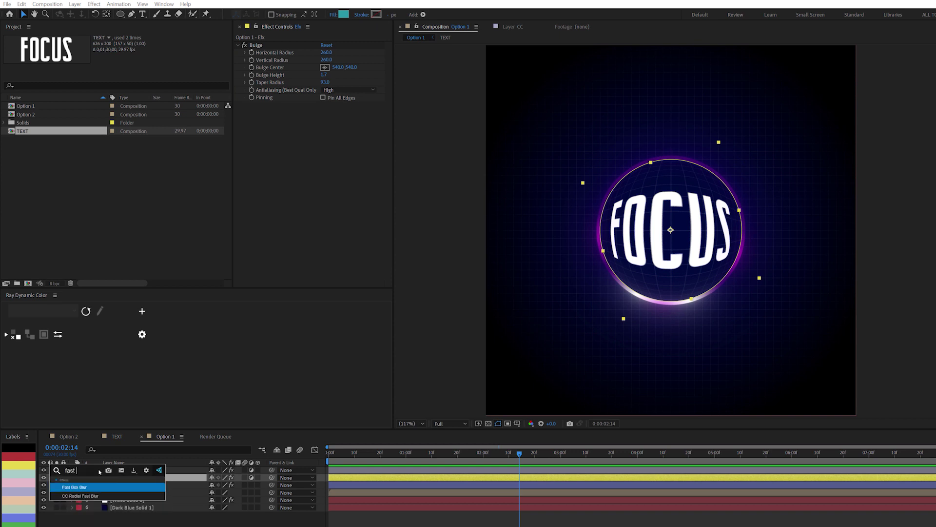
key("Return")
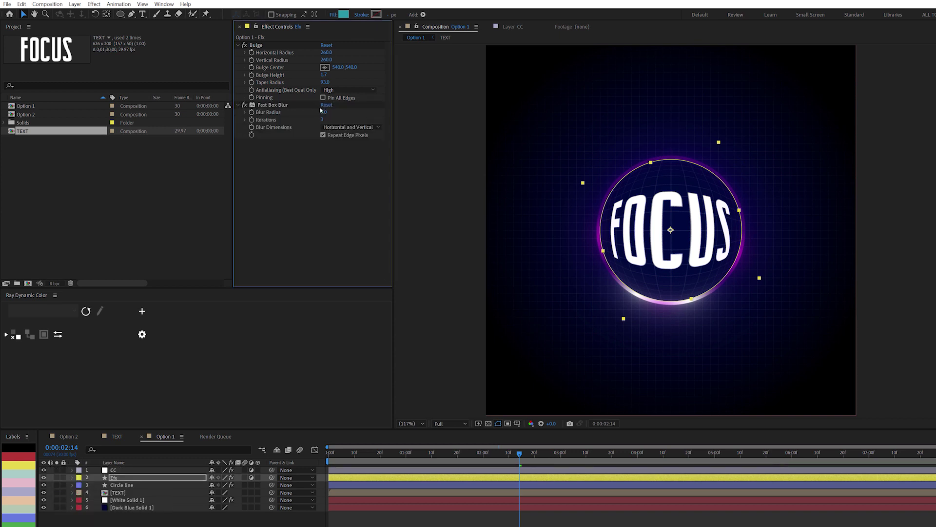
left_click(324, 113)
type("113")
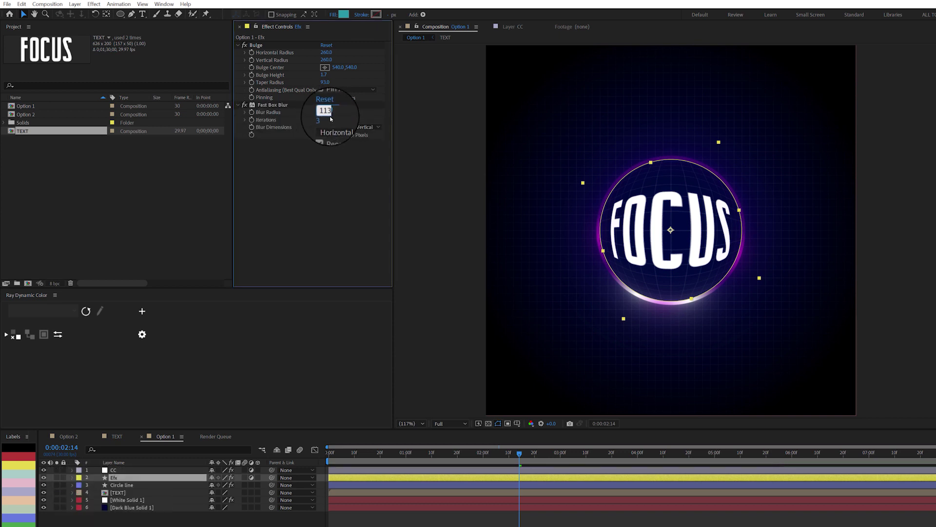
key("Return")
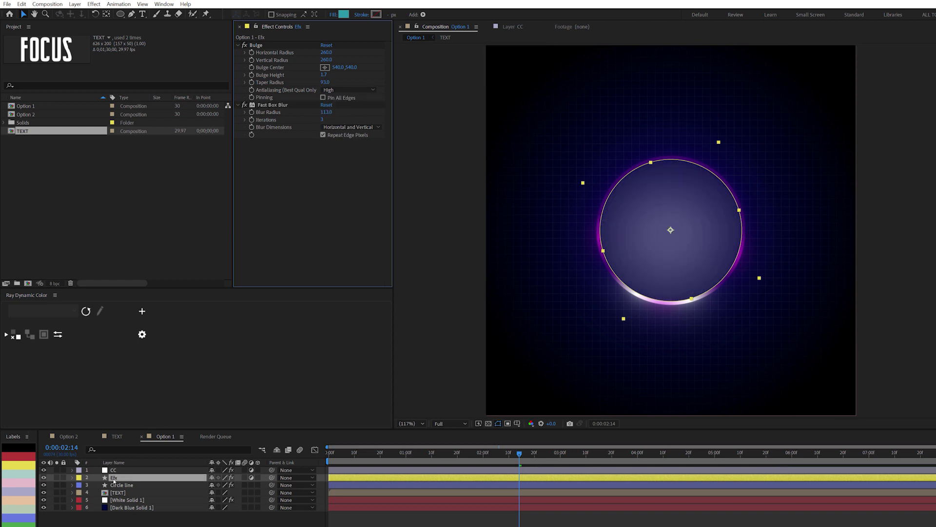
left_click(114, 481)
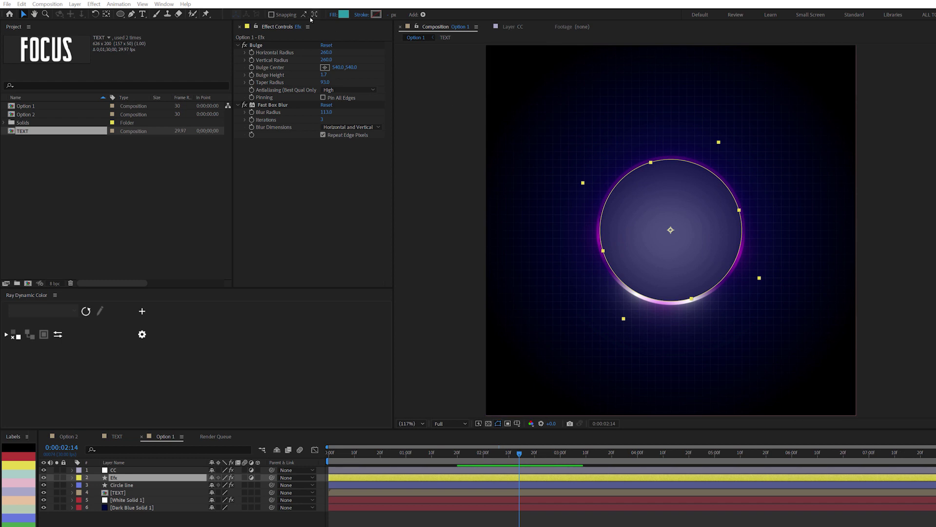
Draw a circular mask inside the ring on the Efx layer, over the FOCUS text, with the Ellipse tool
left_click(121, 15)
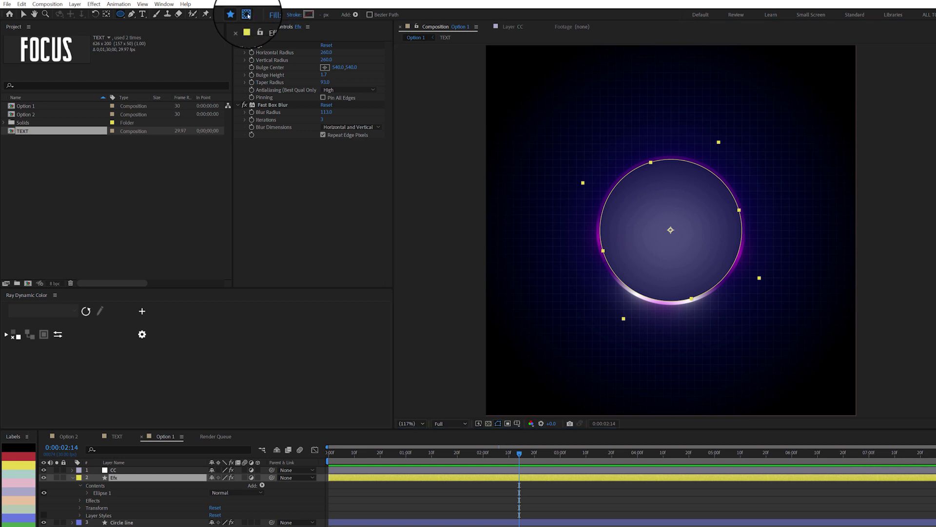
left_click(248, 14)
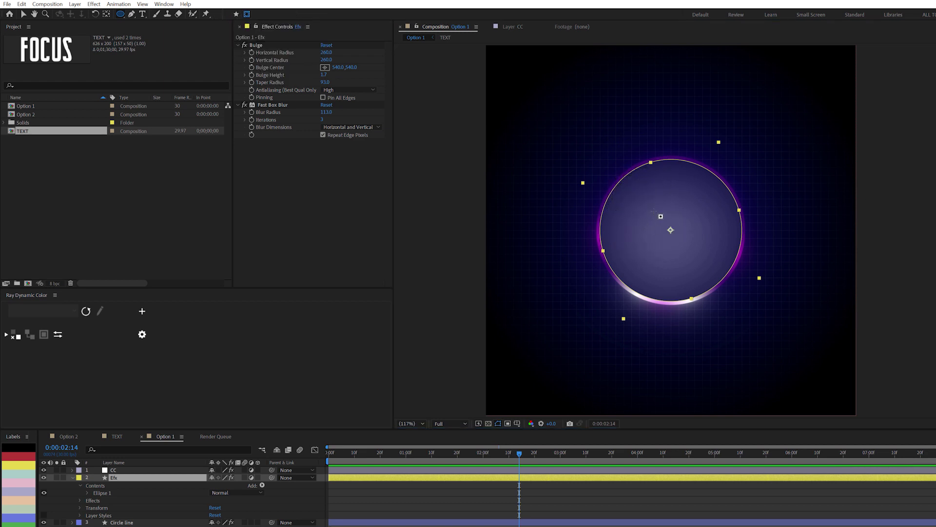
left_click_drag(635, 194, 711, 271)
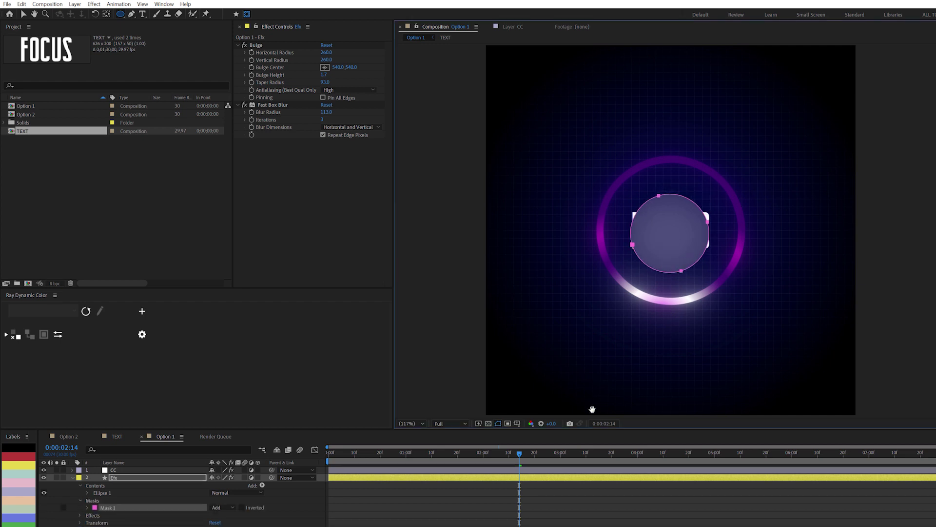
Turn on the Title/Action Safe guides in the composition view and hide the Circle line layer
key("space")
left_click(517, 423)
left_click(532, 434)
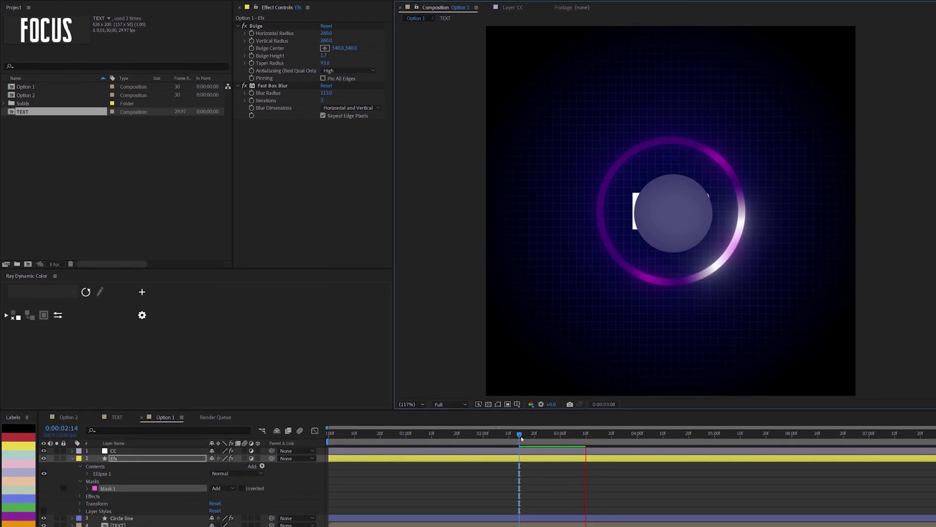
key("space")
key("space")
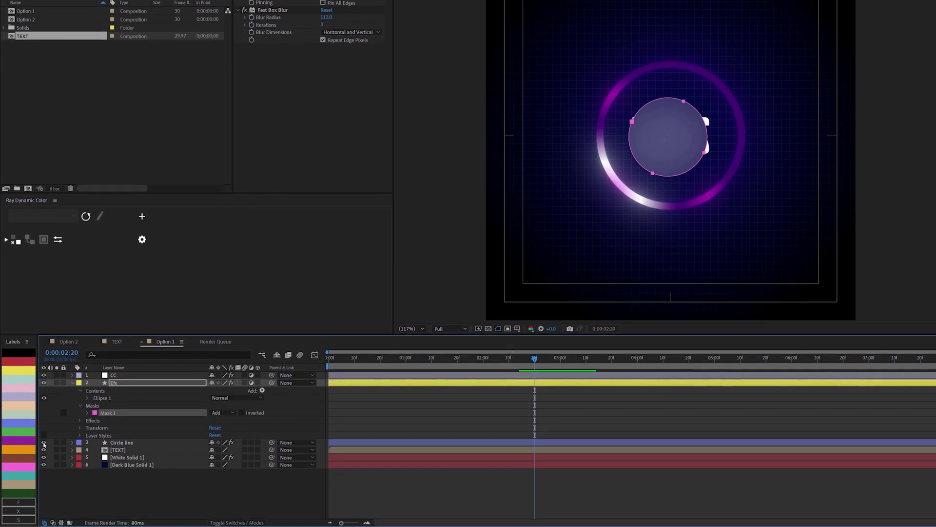
left_click(43, 442)
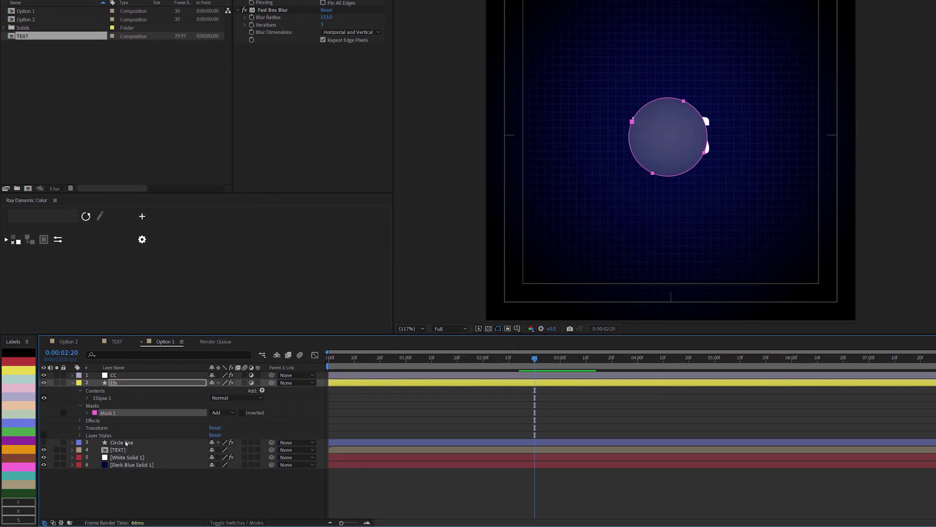
Move the Efx layer's mask path so the circle is centered on the composition
left_click(124, 384)
left_click(108, 413)
left_click(88, 413)
left_click(119, 420)
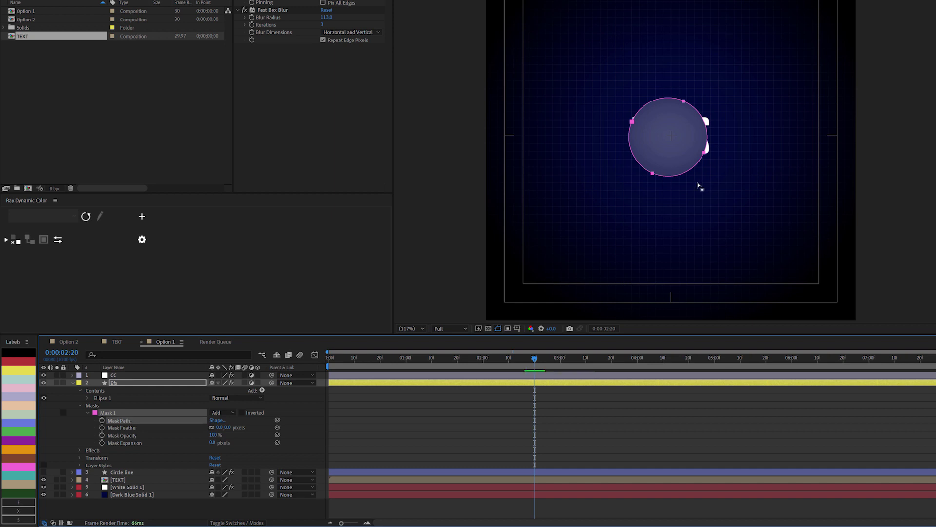
double_click(683, 103)
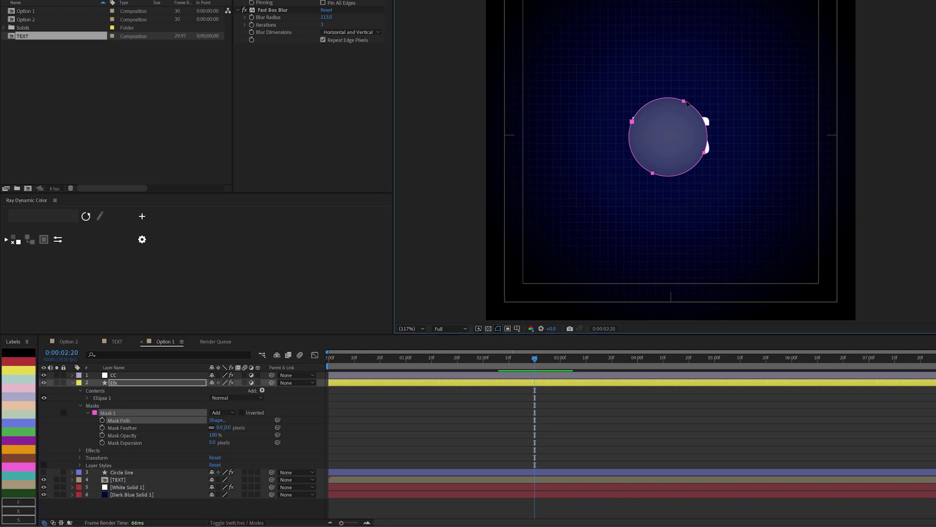
scroll(682, 153, "up", 2)
left_click_drag(662, 142, 672, 136)
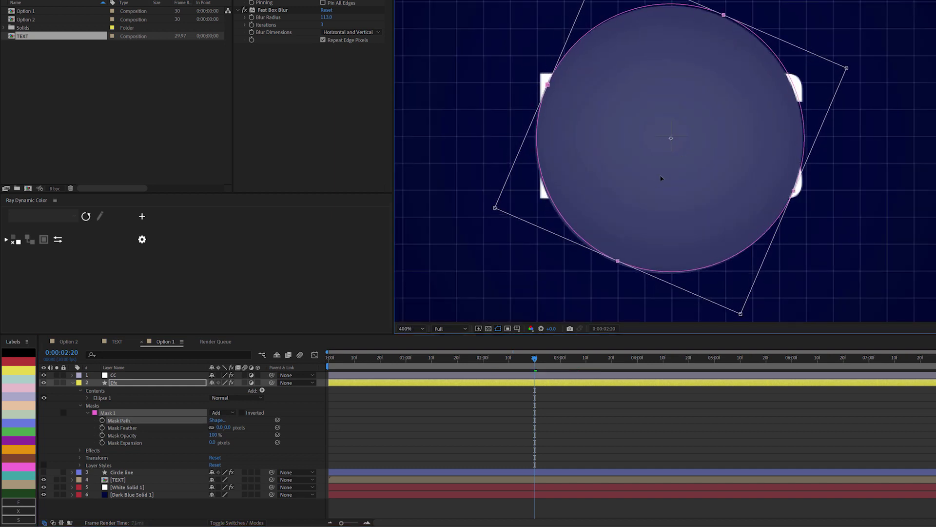
scroll(663, 178, "down", 2)
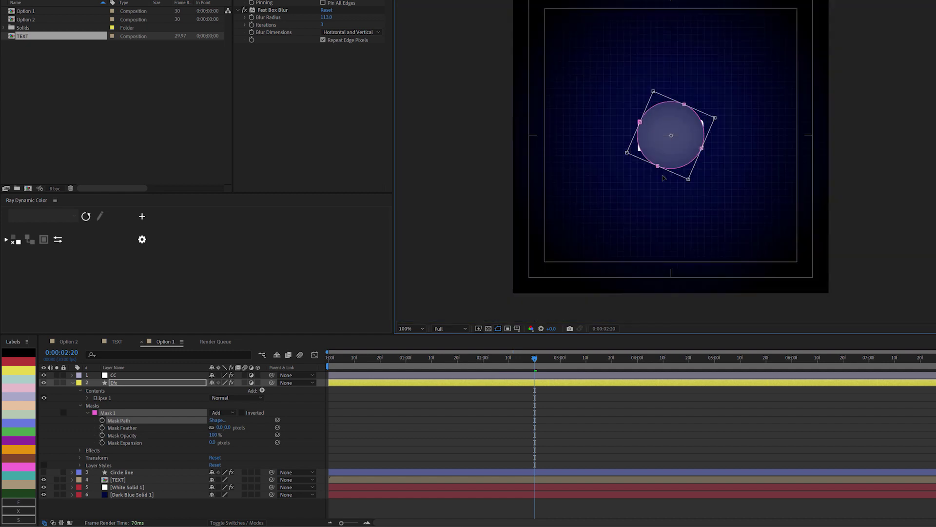
left_click(73, 420)
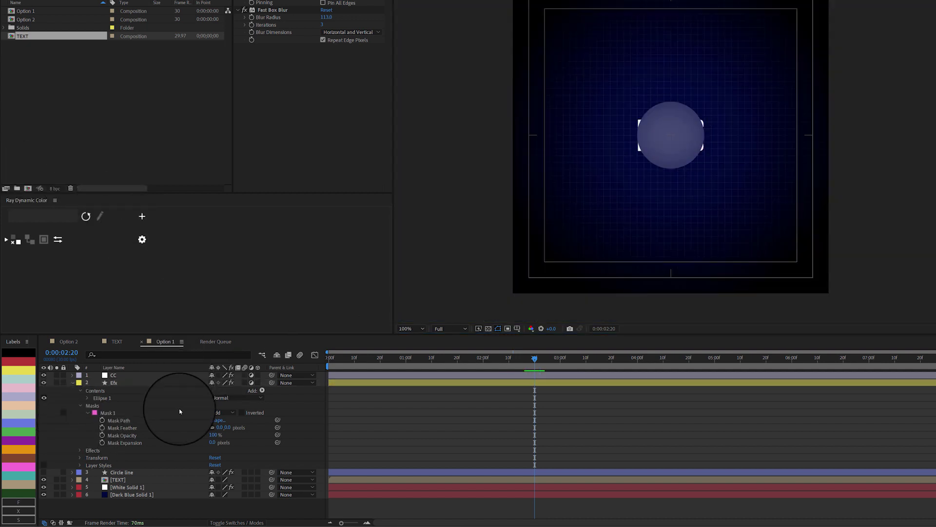
Set the Mask Feather of Mask 1 on the Efx layer to 157 pixels
left_click(220, 427)
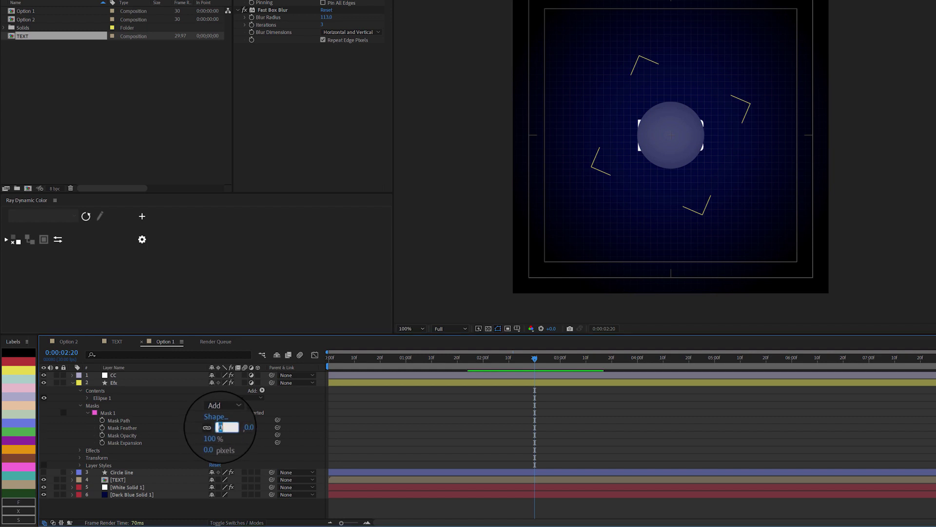
type("157")
key("Return")
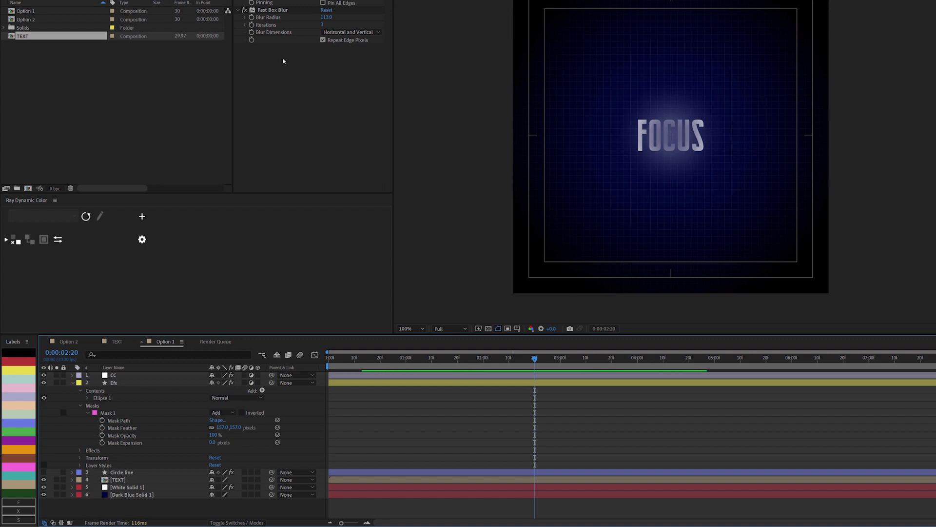
Add Mask 1 as a mask reference in the Fast Box Blur's Compositing Options on the Efx layer
left_click(119, 383)
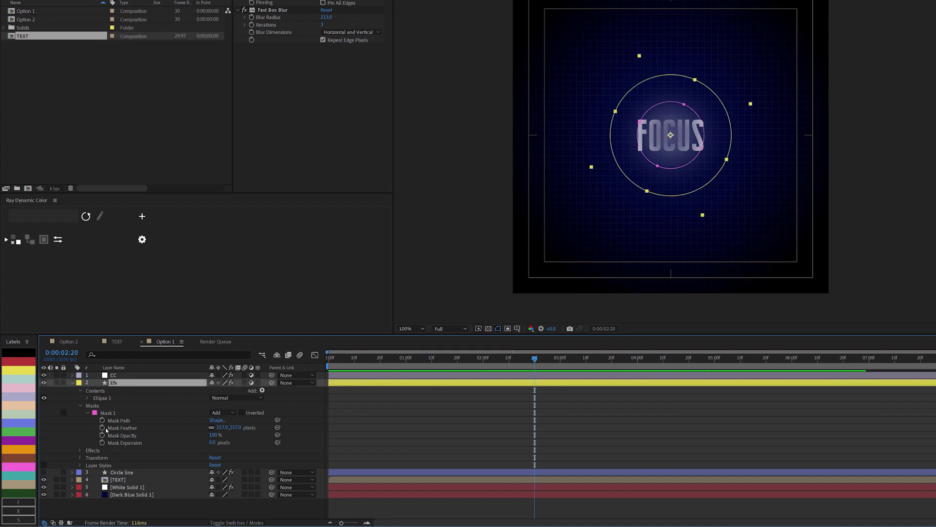
left_click(80, 450)
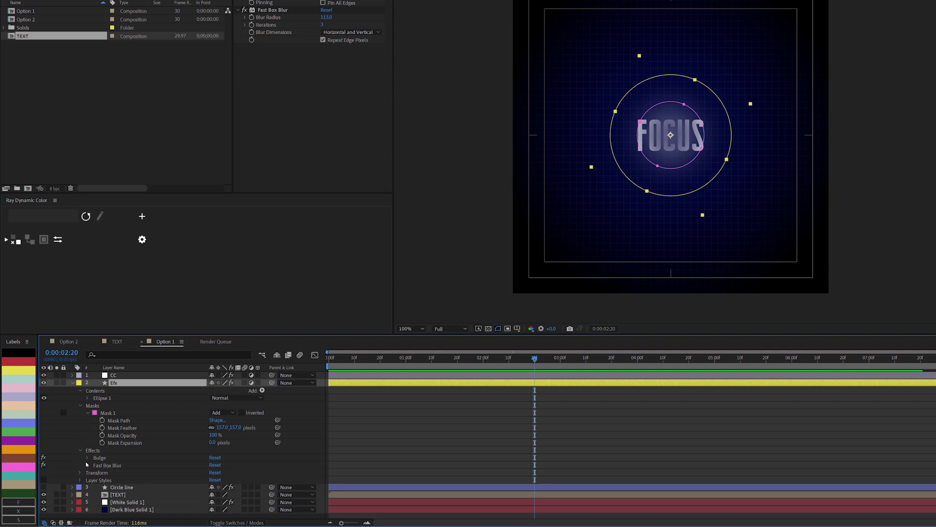
left_click(87, 466)
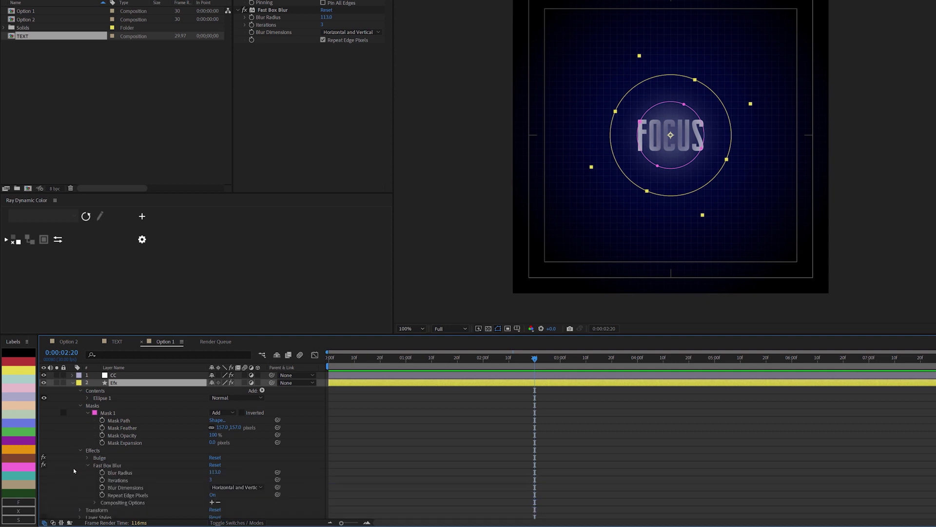
scroll(73, 468, "down", 2)
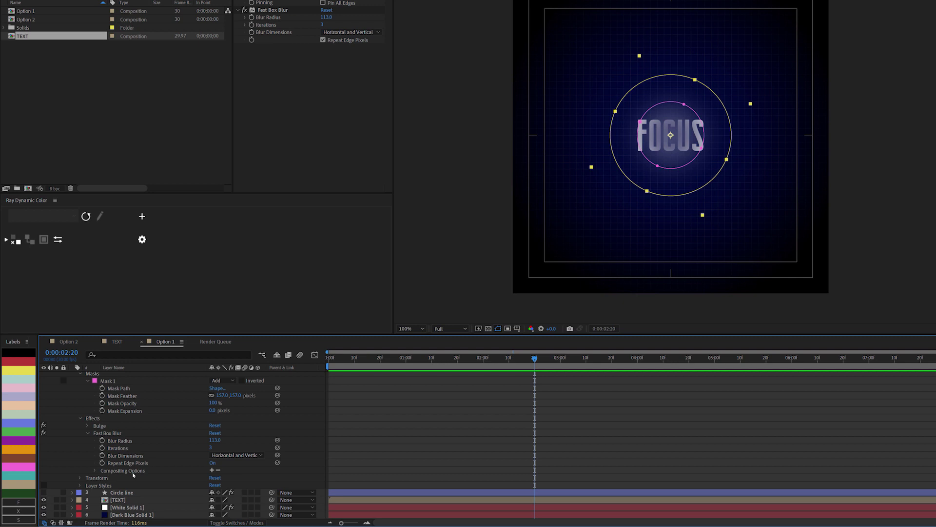
left_click(212, 470)
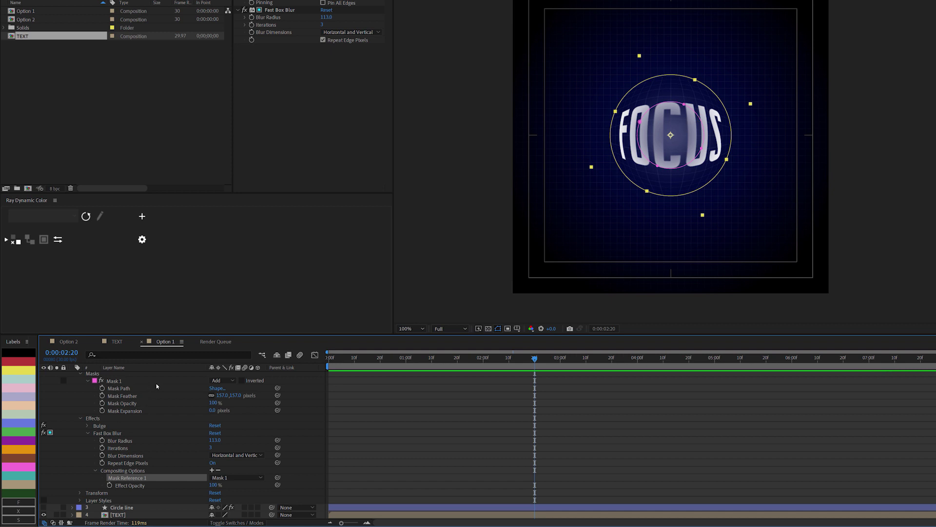
Set the mode of Mask 1 to Subtract and reduce the Fast Box Blur's Blur Radius to 2
left_click(232, 382)
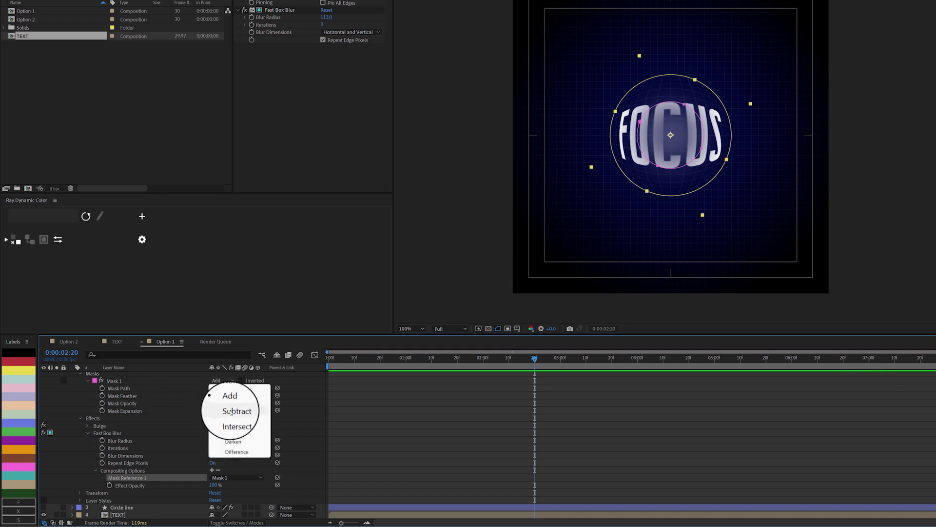
left_click(233, 410)
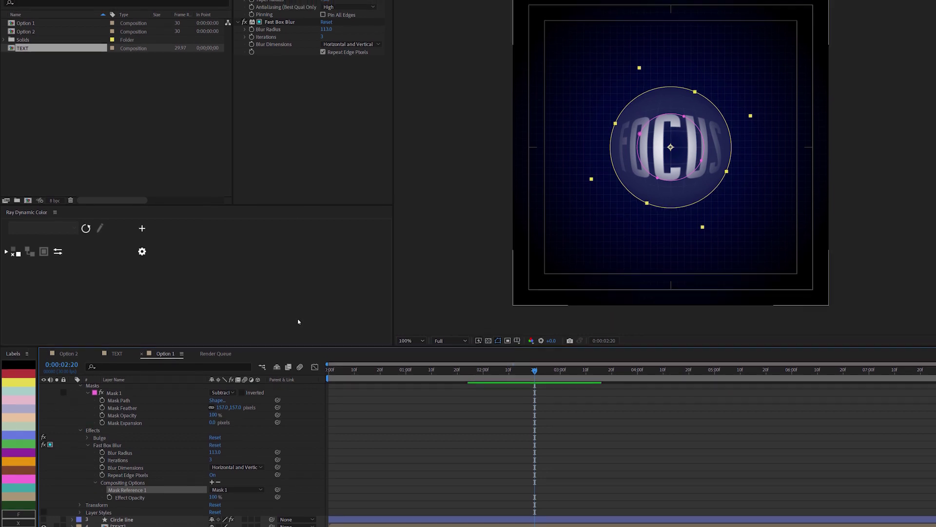
left_click_drag(327, 39, 274, 47)
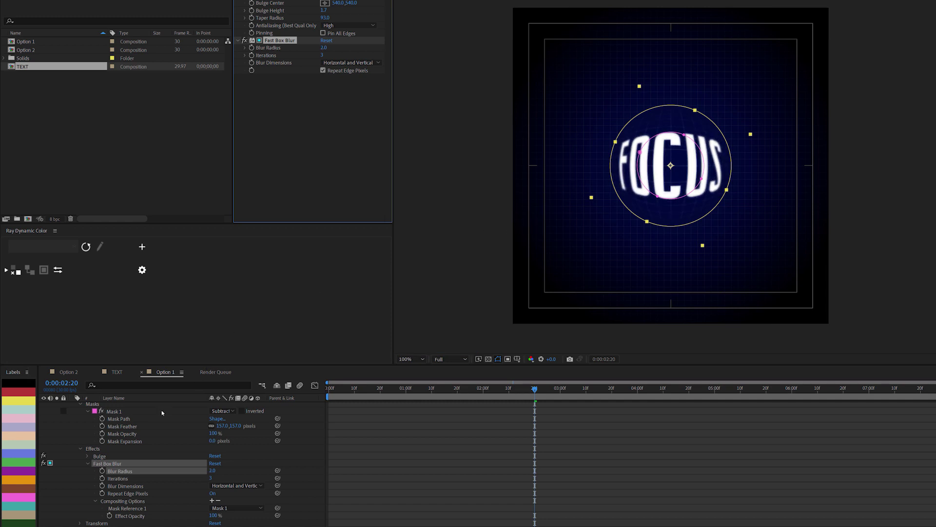
Reduce the Mask Feather of Mask 1 to 54 pixels and set the Fast Box Blur's Blur Radius to 1.5
scroll(142, 486, "up", 3)
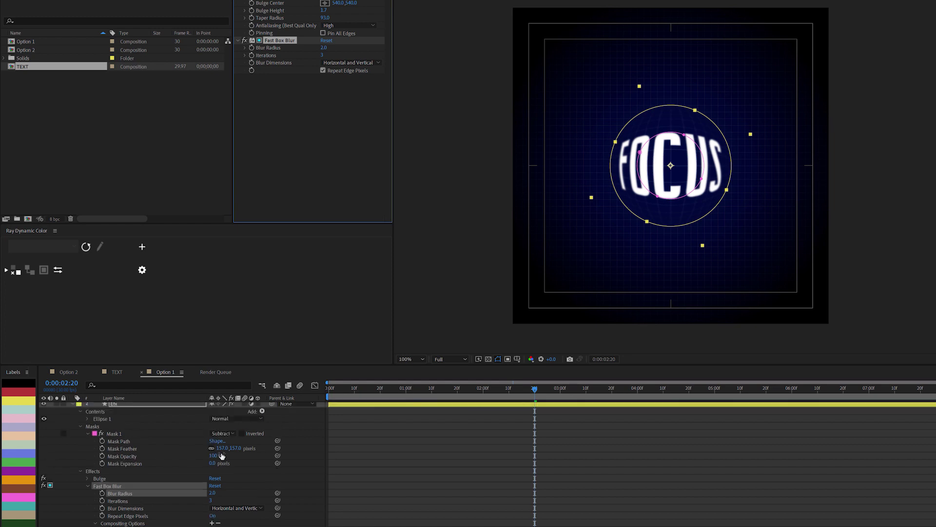
left_click_drag(236, 448, 181, 458)
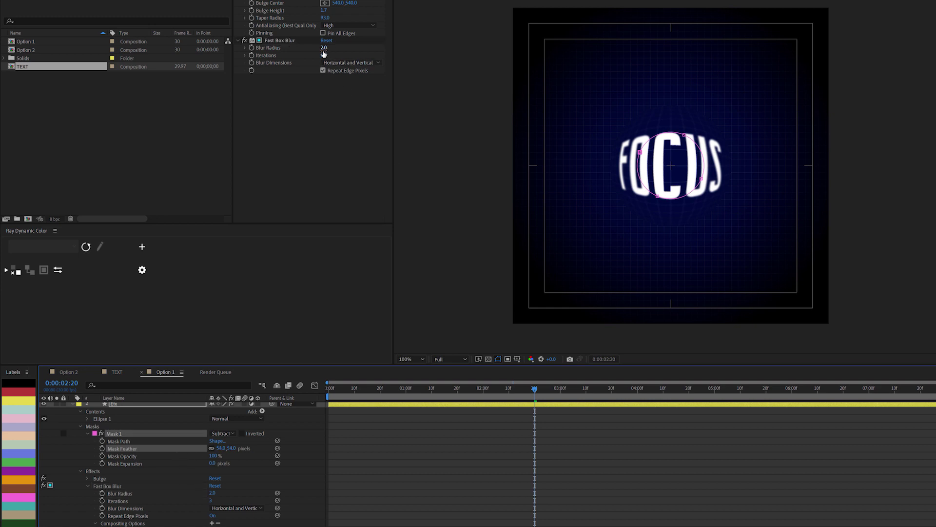
left_click(323, 48)
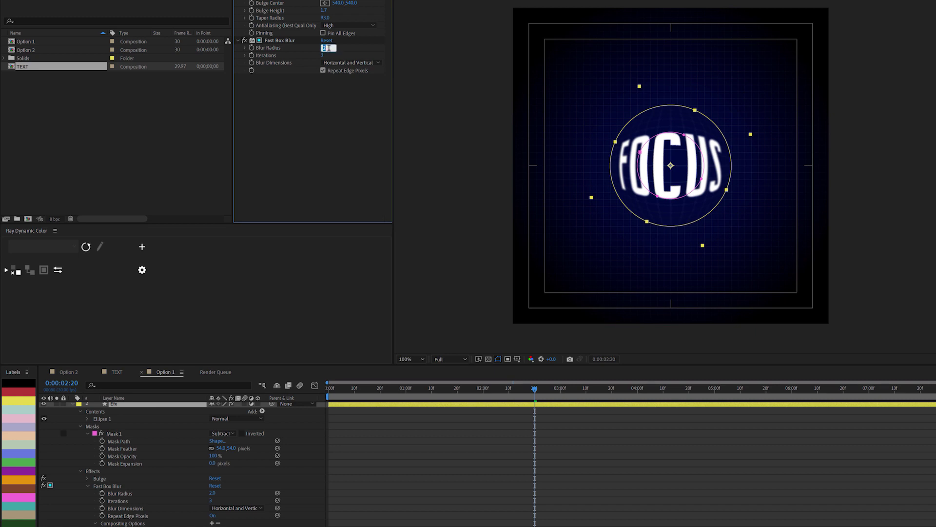
type("1.5")
key("Return")
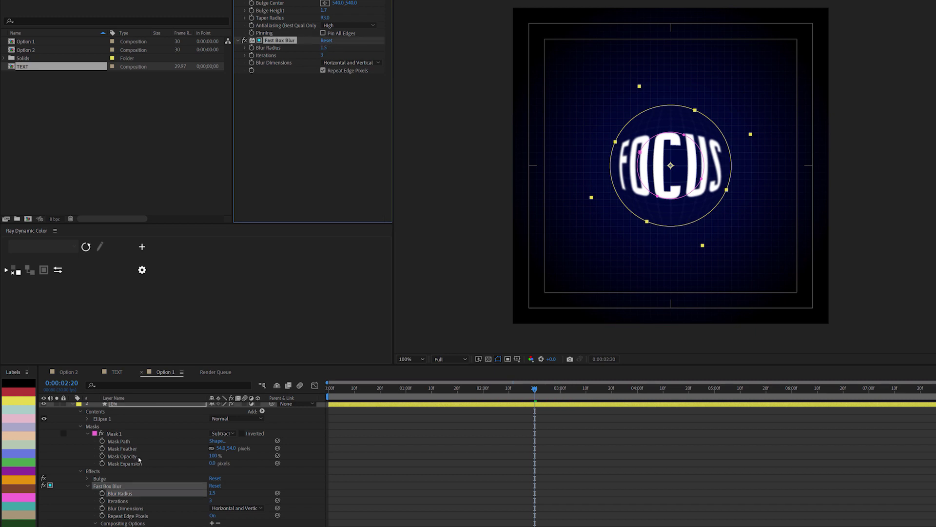
Set the Mask Expansion of Mask 1 to 64 pixels and collapse the Efx layer's properties
left_click_drag(212, 463, 242, 465)
left_click(344, 516)
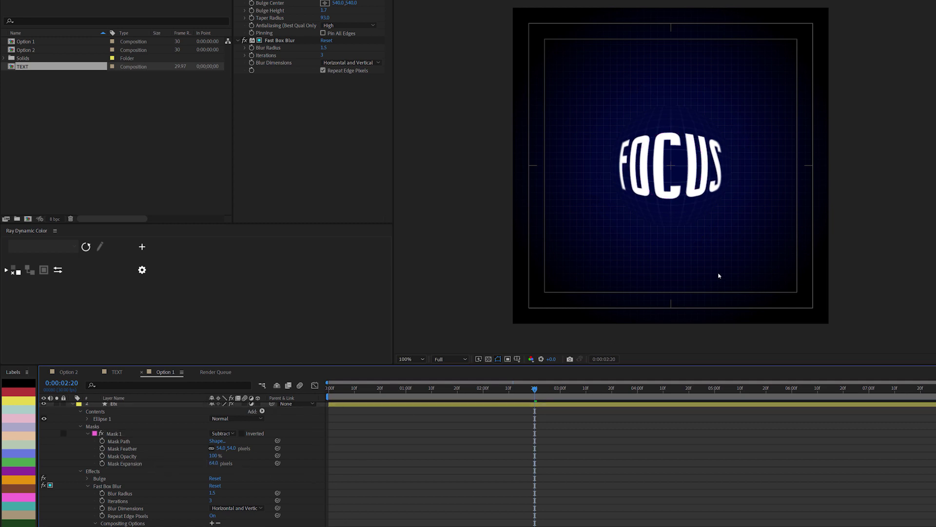
key("period")
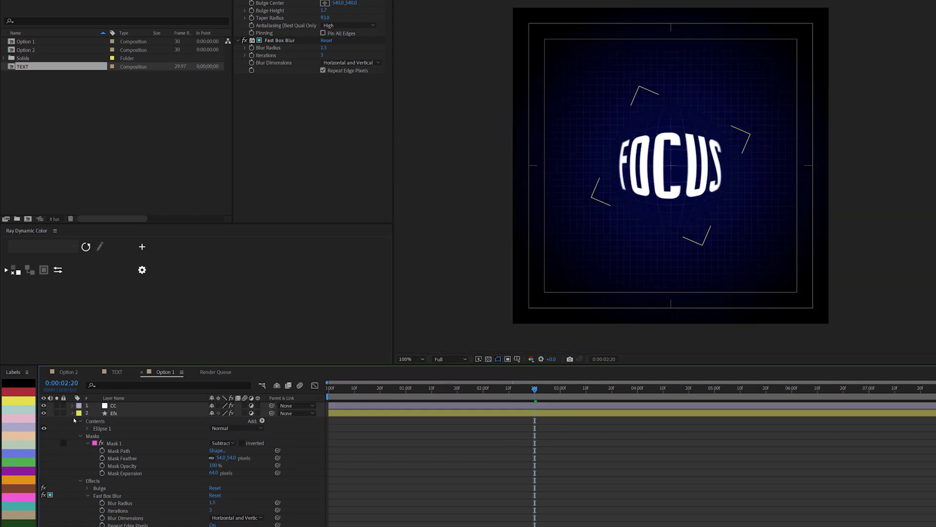
left_click(72, 414)
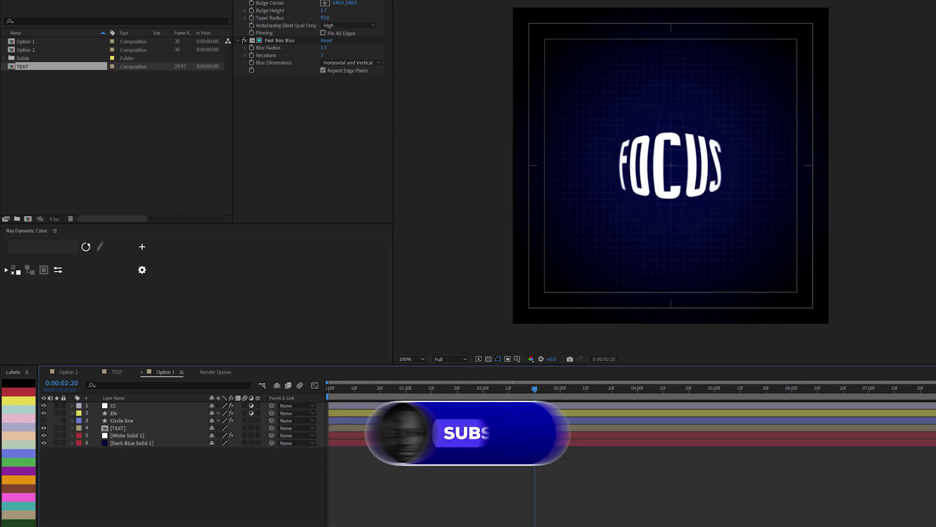
Duplicate the Efx layer and hide the original Efx layer and the TEXT layer
left_click(117, 412)
left_click(117, 412)
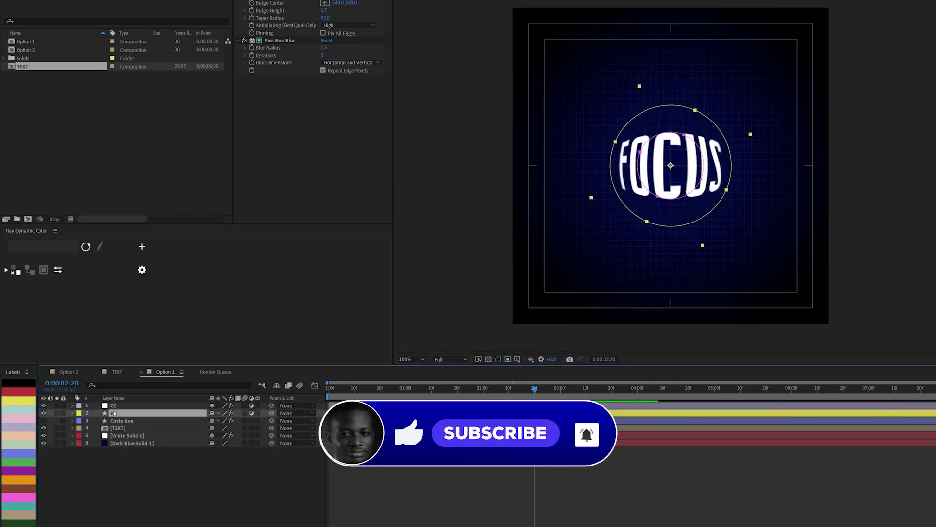
key("ctrl+d")
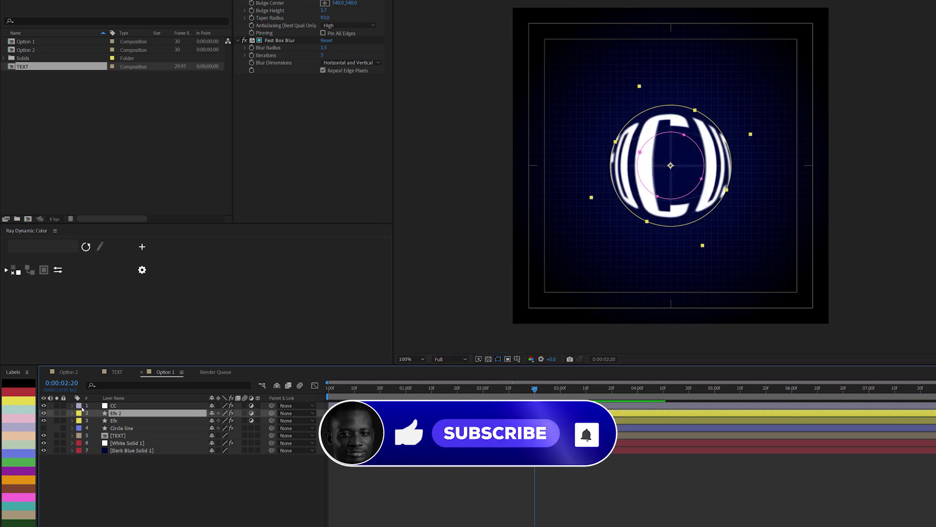
left_click(44, 428)
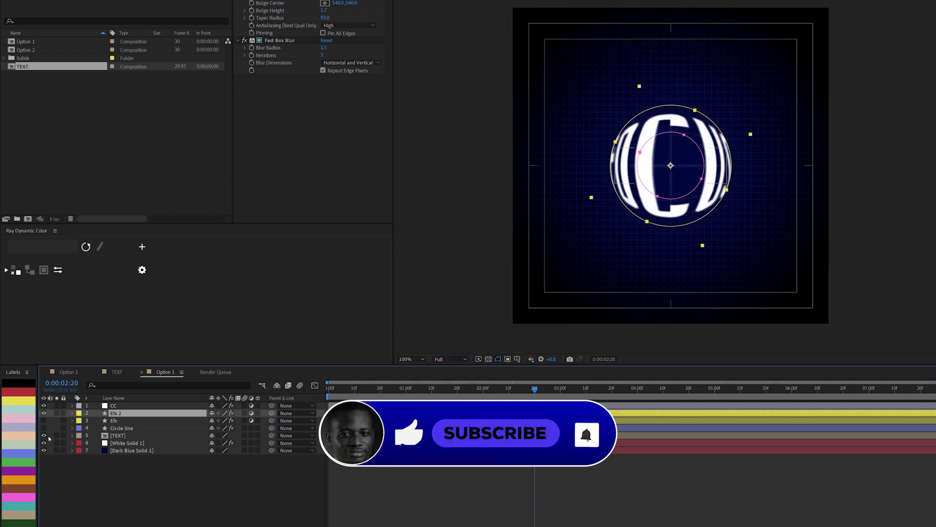
left_click(43, 421)
left_click(44, 435)
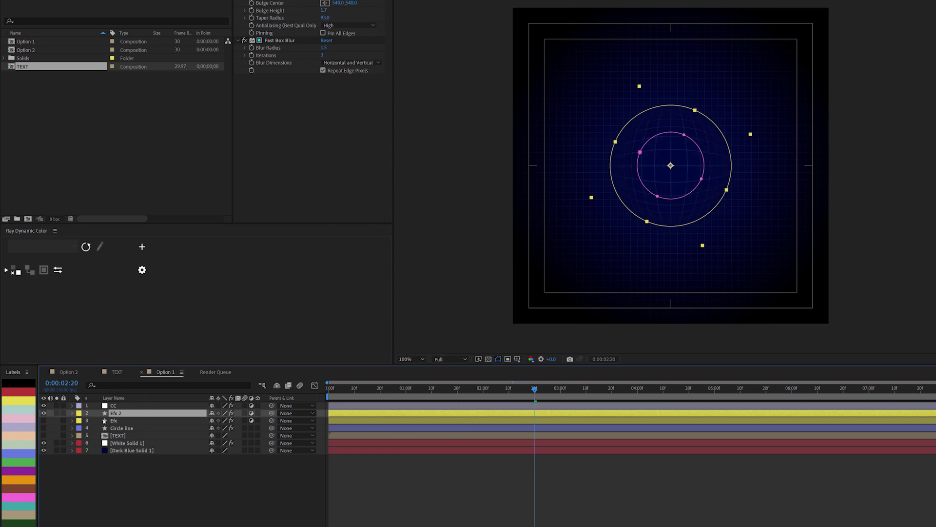
Delete the Bulge and Fast Box Blur effects from the Efx 2 layer
left_click(256, 8)
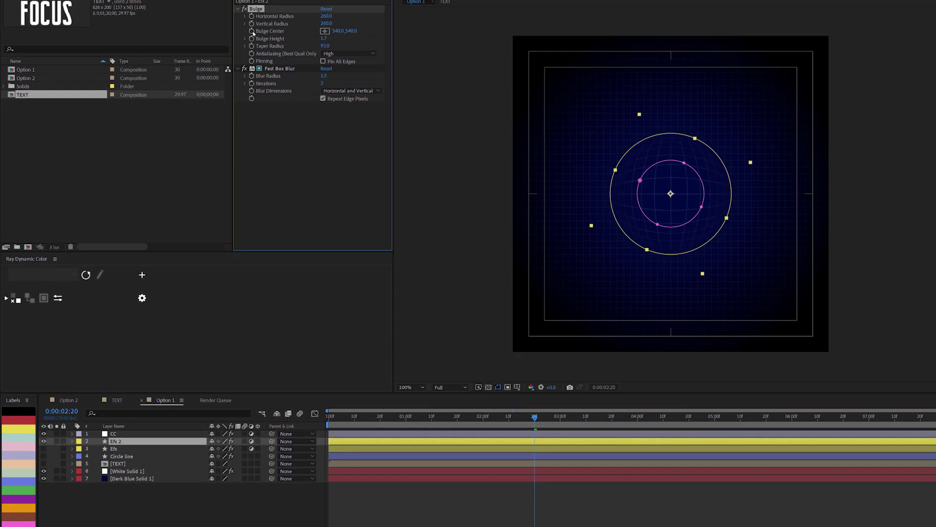
left_click(268, 40, "shift")
key("Delete")
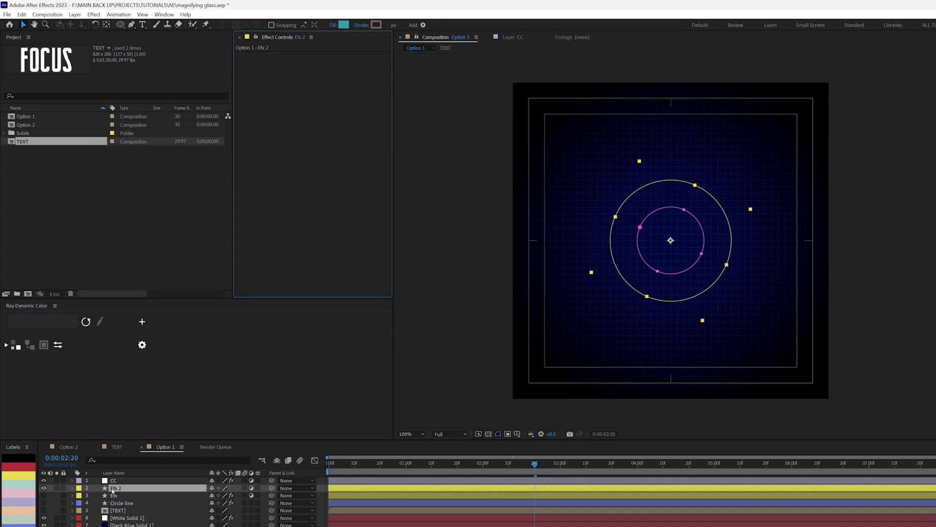
Delete Mask 1 from the Efx 2 layer
left_click(111, 490)
key("m")
left_click(107, 496)
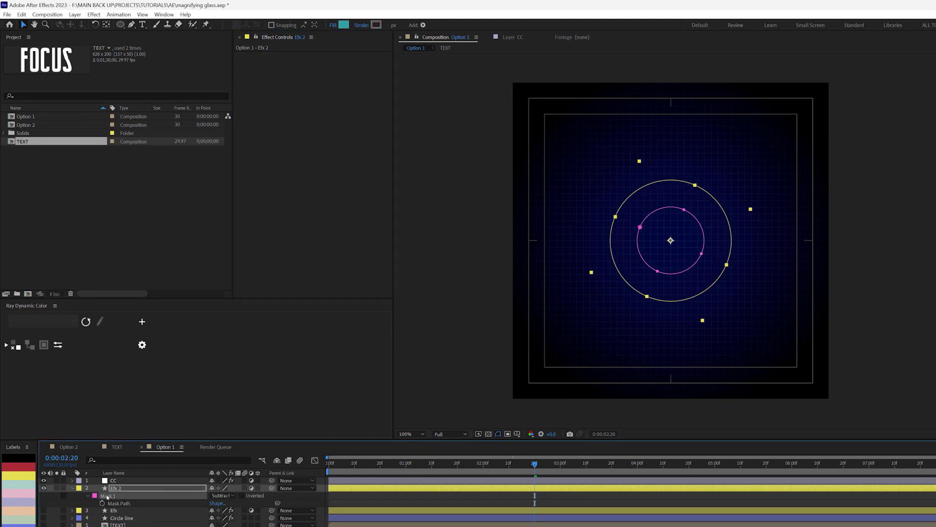
key("Delete")
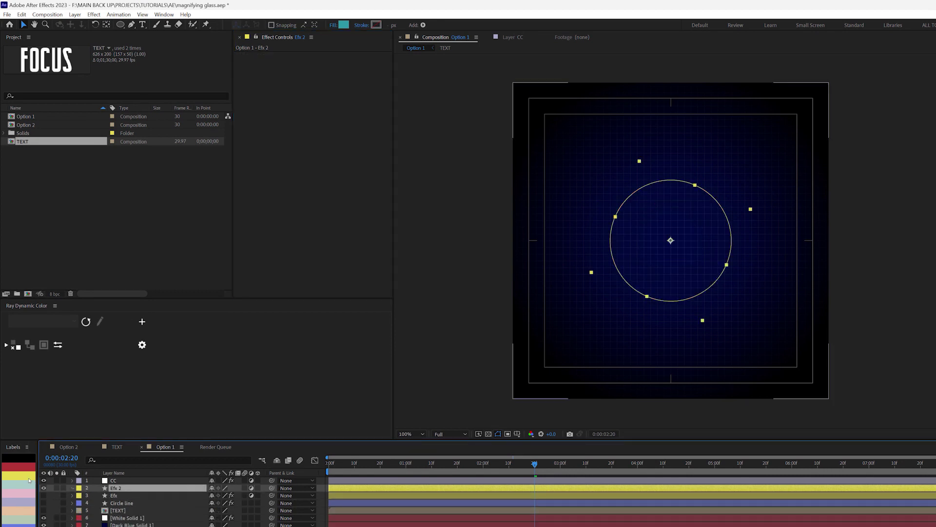
Give the Efx 2 layer a purple label and rename it Gradient
left_click(14, 469)
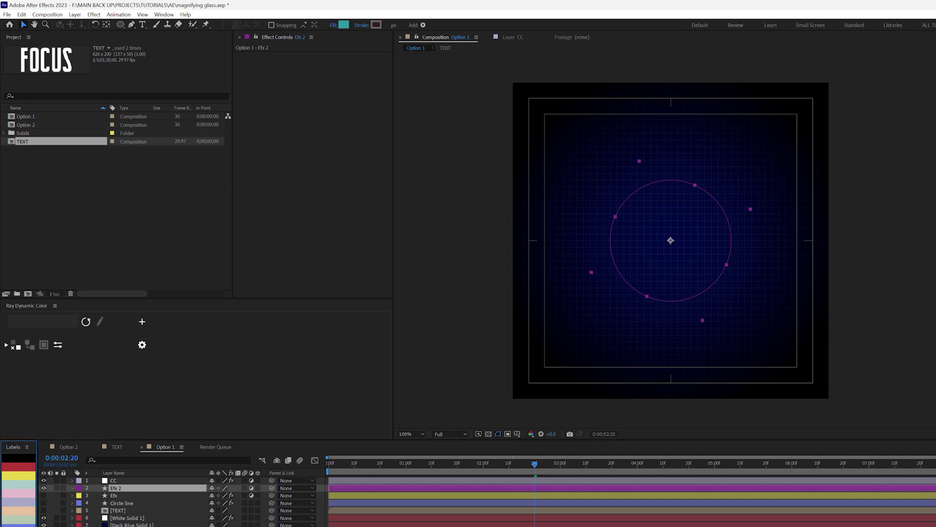
key("Return")
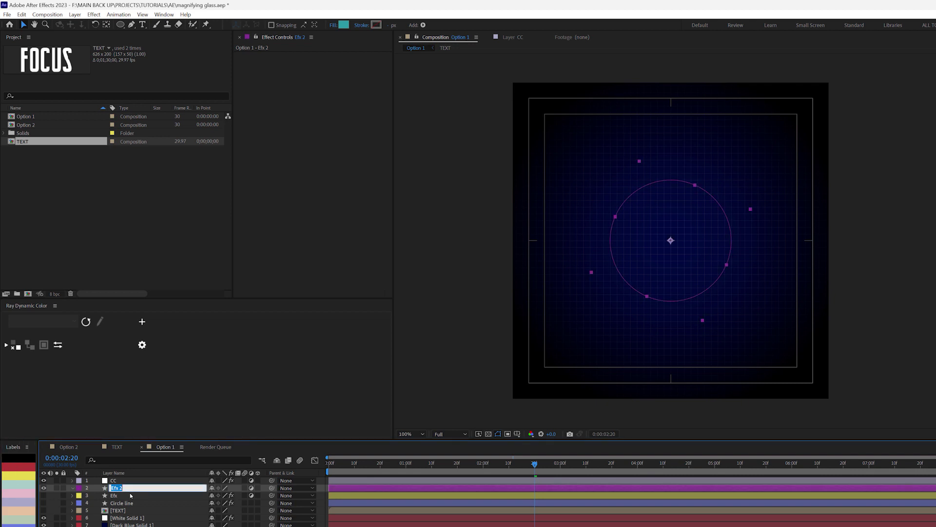
type("Gradient")
key("Return")
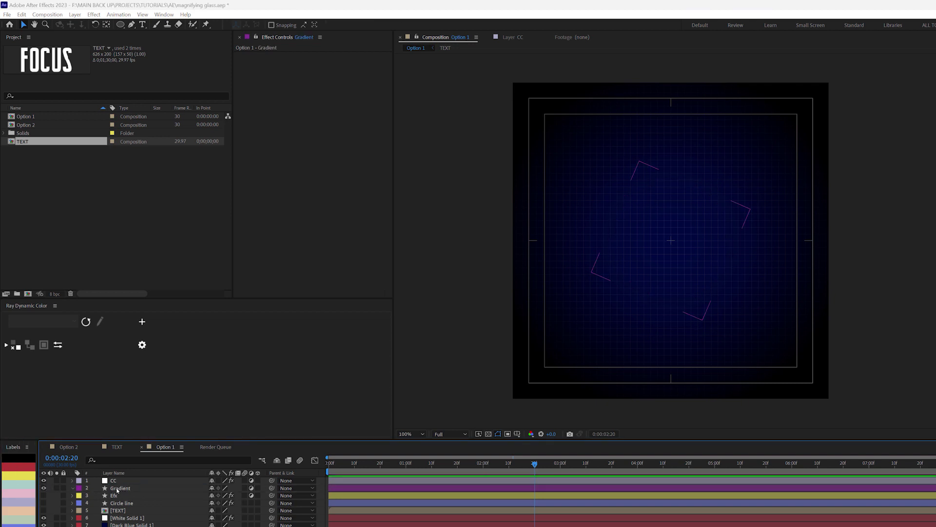
Turn off the adjustment layer switch of the Gradient layer
left_click(120, 489)
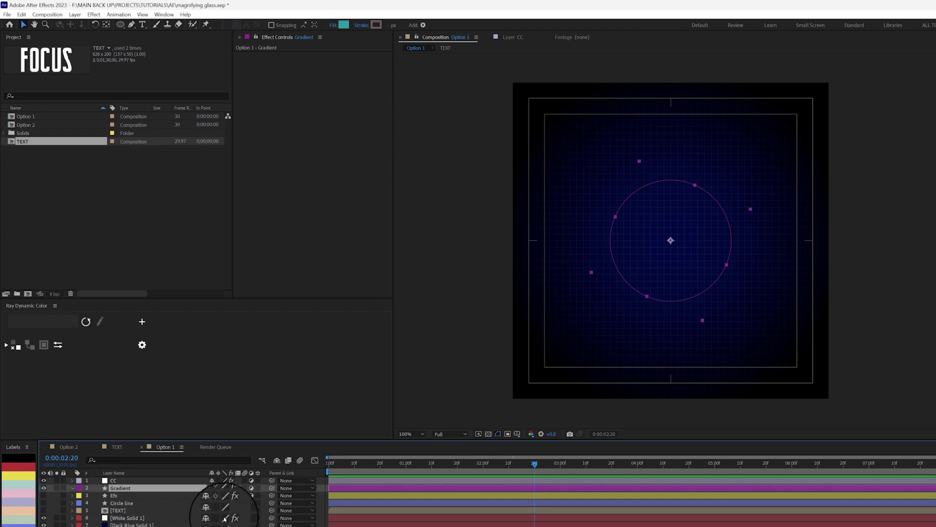
left_click(251, 488)
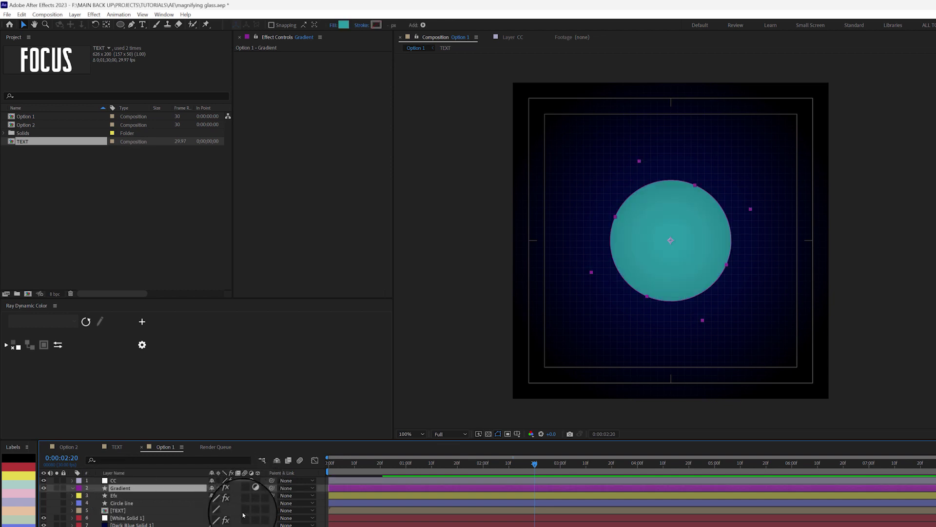
left_click(121, 489)
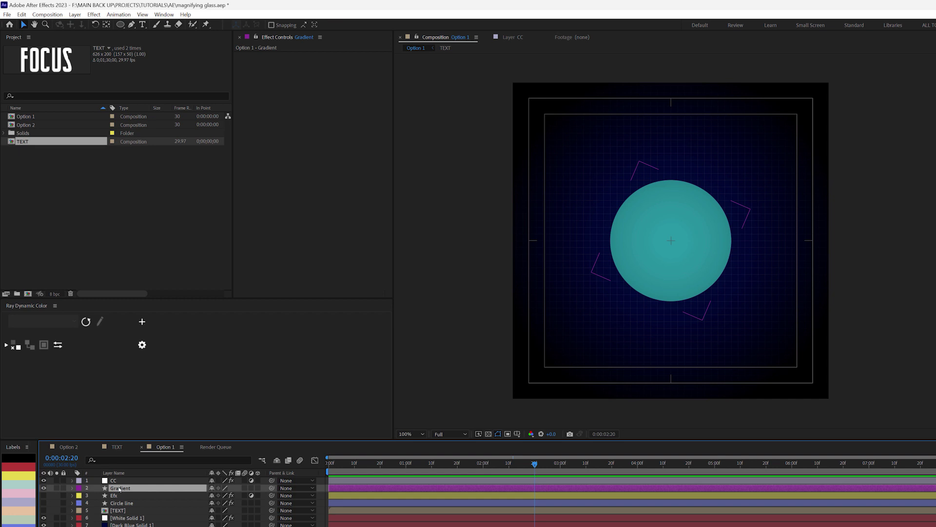
Delete Gradient Stroke 1 from Ellipse 1 in the Gradient layer's contents
left_click(72, 488)
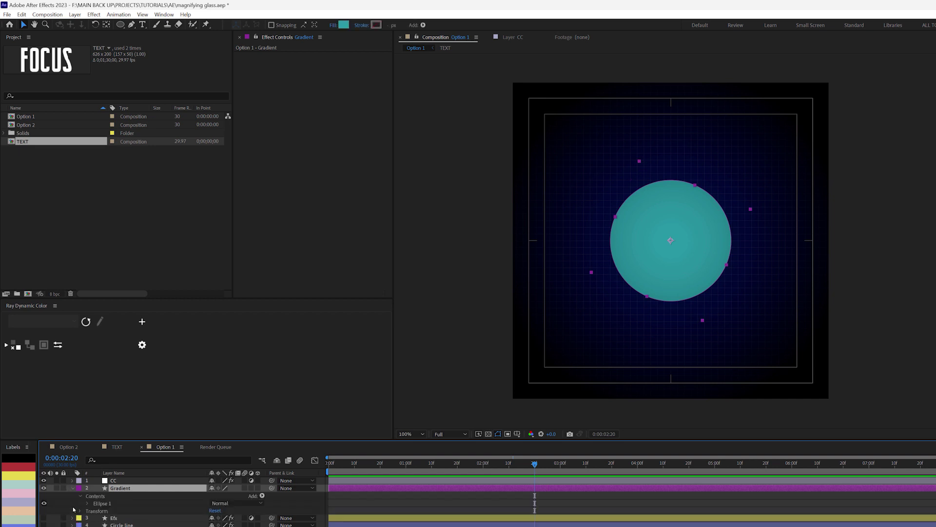
left_click(102, 503)
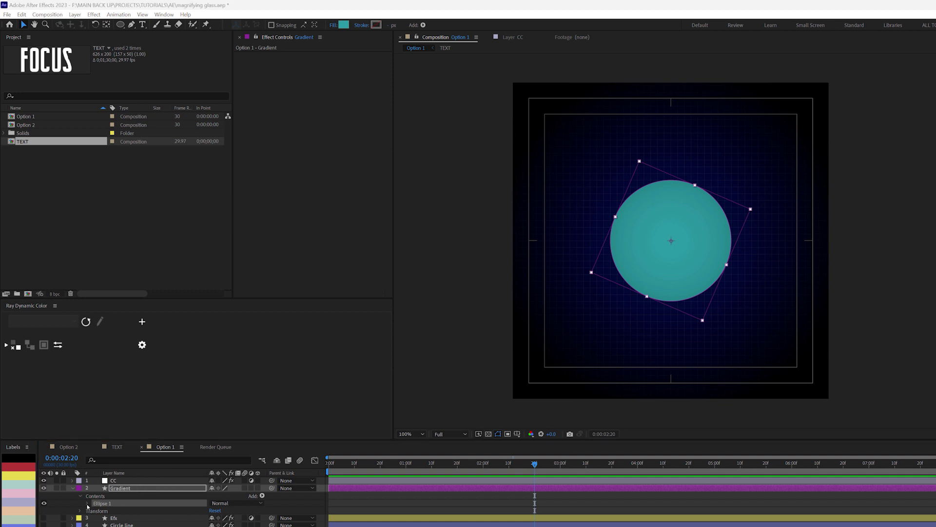
left_click(87, 503)
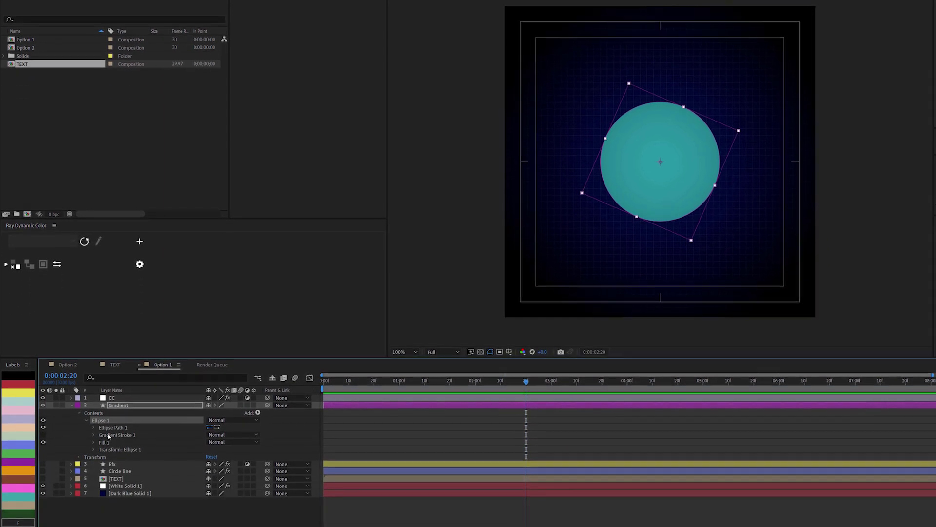
left_click(126, 434)
key("Delete")
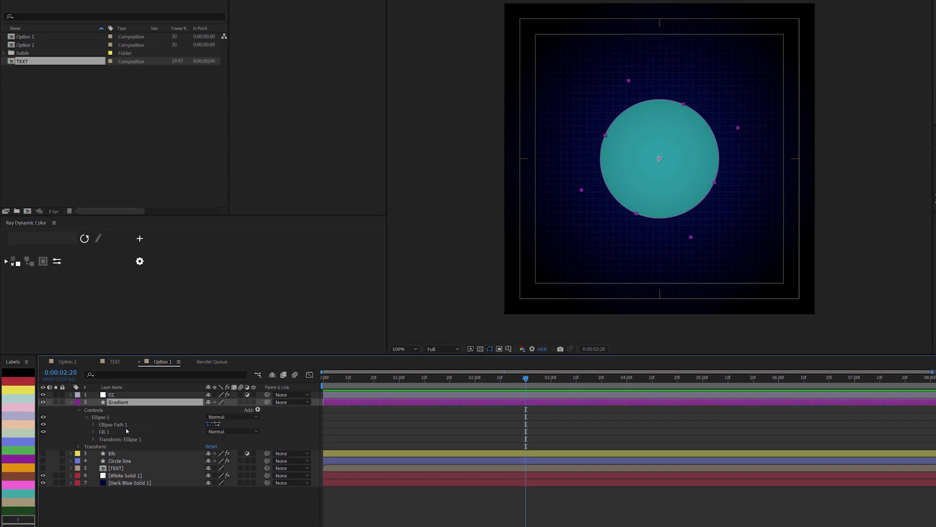
Change the Gradient layer's fill type from Solid Color to Radial Gradient
left_click(106, 431)
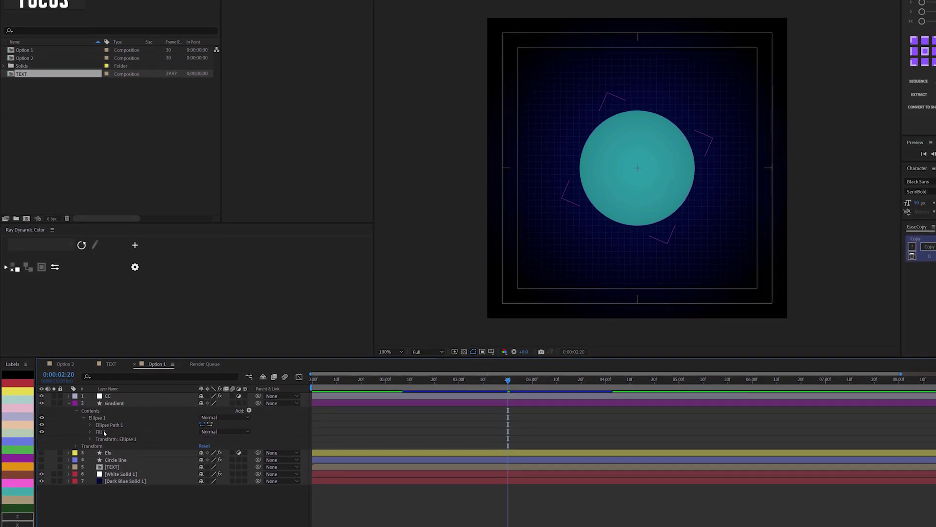
left_click(166, 505)
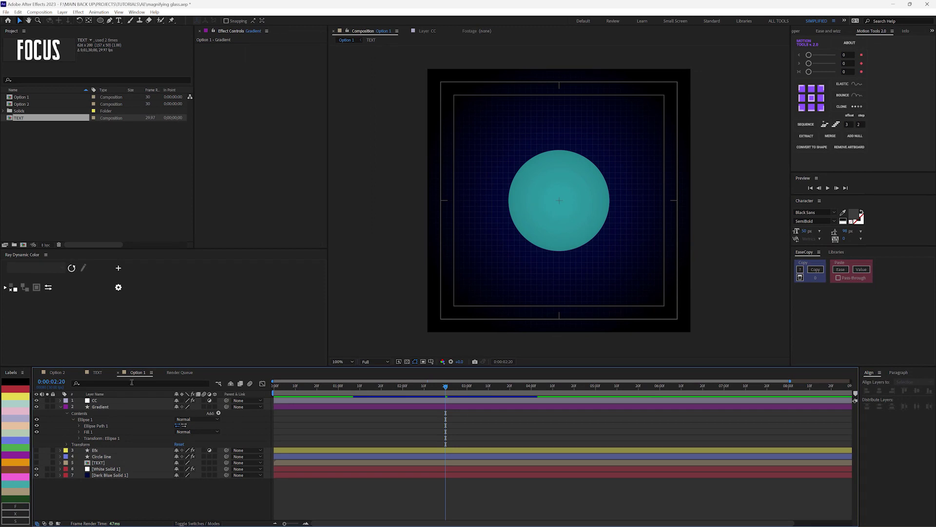
left_click(114, 406)
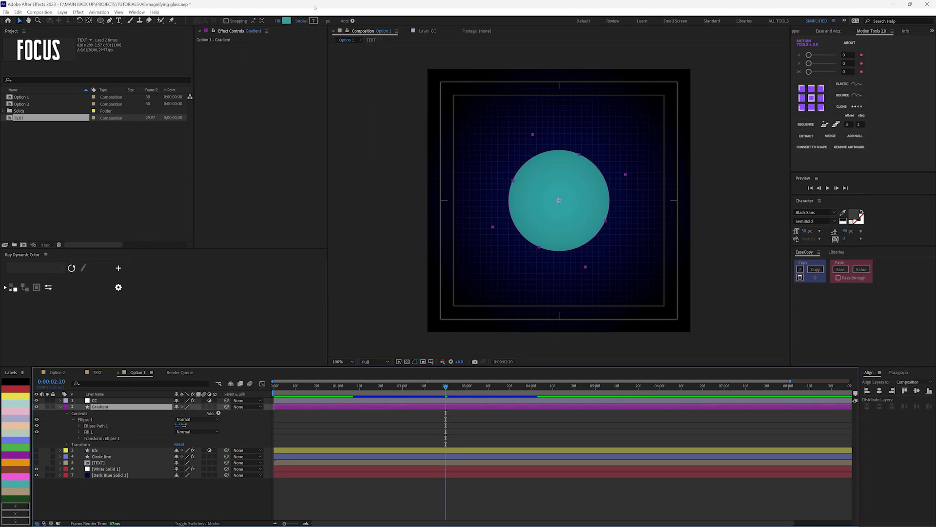
left_click(276, 21)
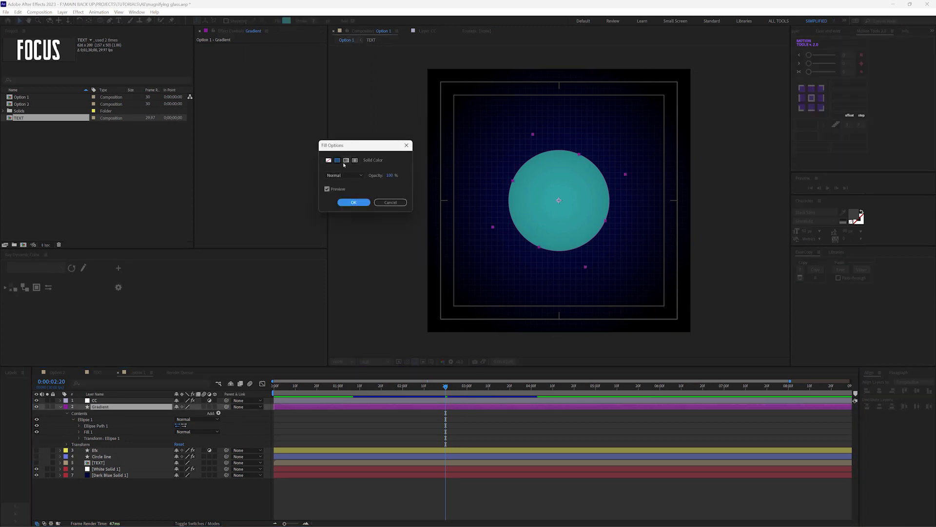
left_click(355, 160)
left_click(352, 202)
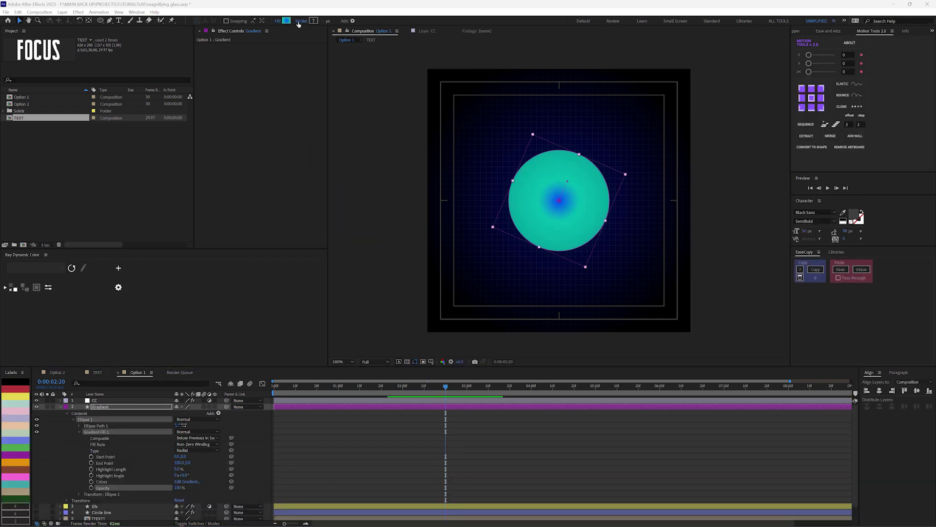
Recolor the radial gradient fill with magenta BD0097 at the outer color stop and white FFFFFF at the inner one
left_click(287, 20)
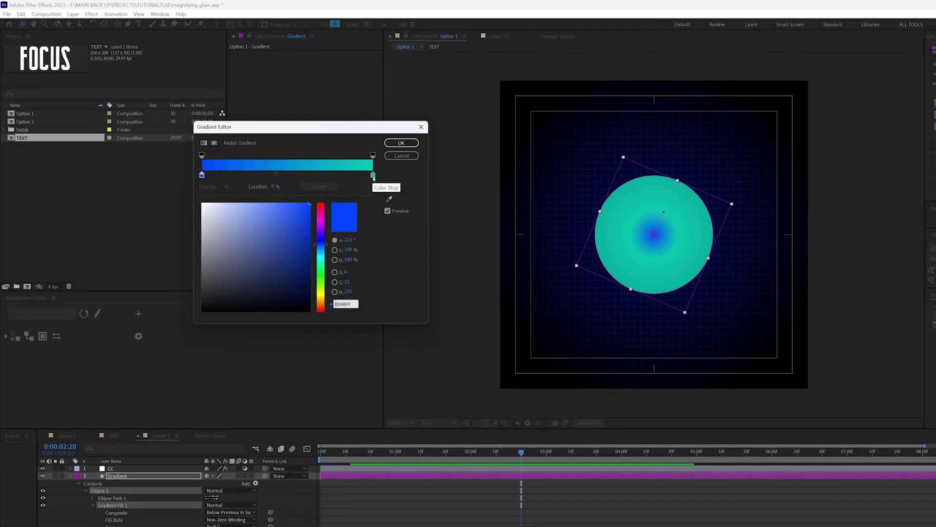
left_click(373, 175)
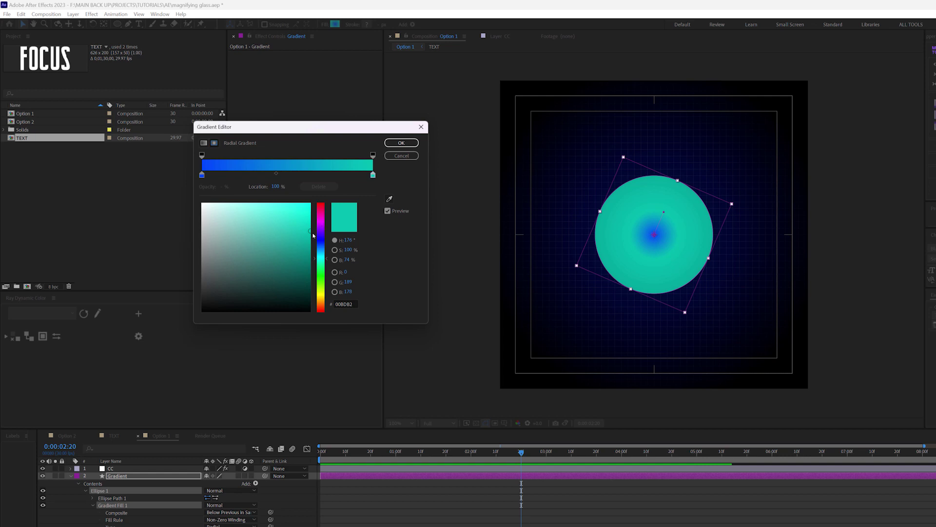
left_click(323, 220)
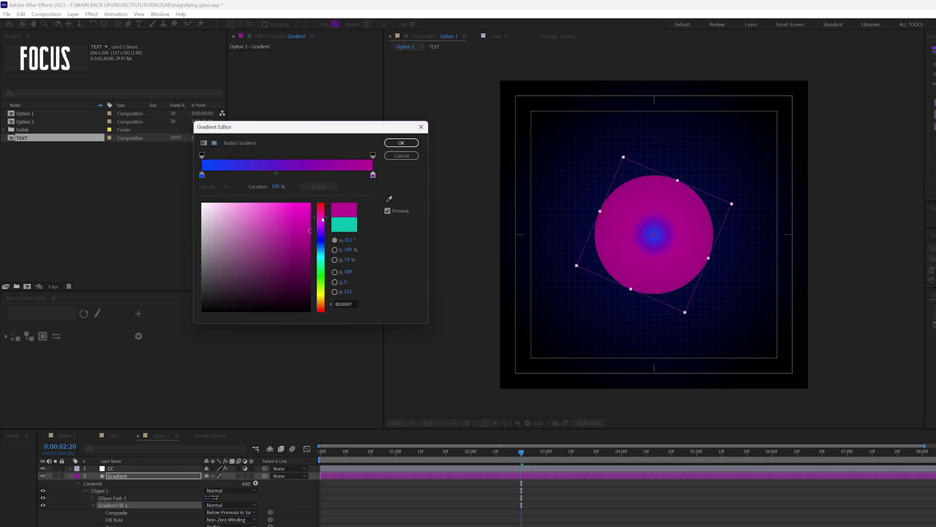
left_click(202, 175)
left_click_drag(203, 207, 200, 203)
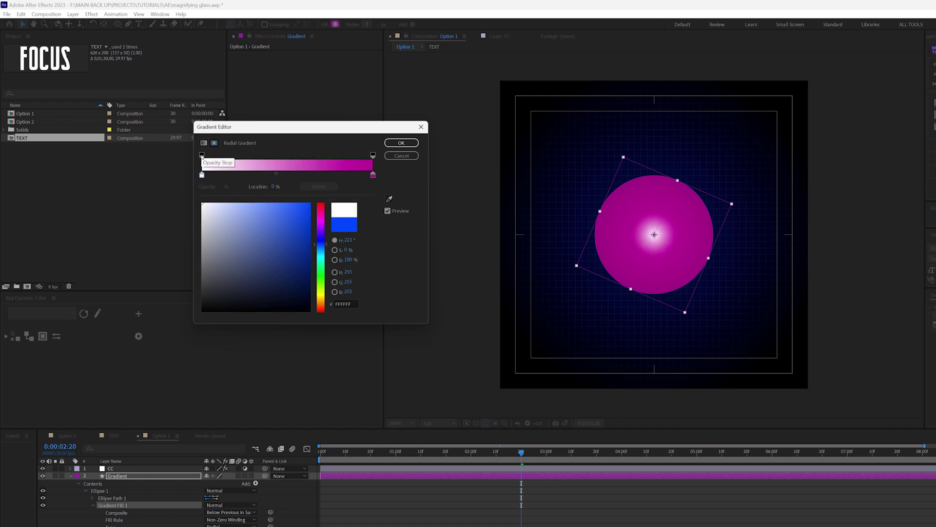
Set the gradient's inner opacity stop to 0% and apply the gradient changes
left_click(201, 156)
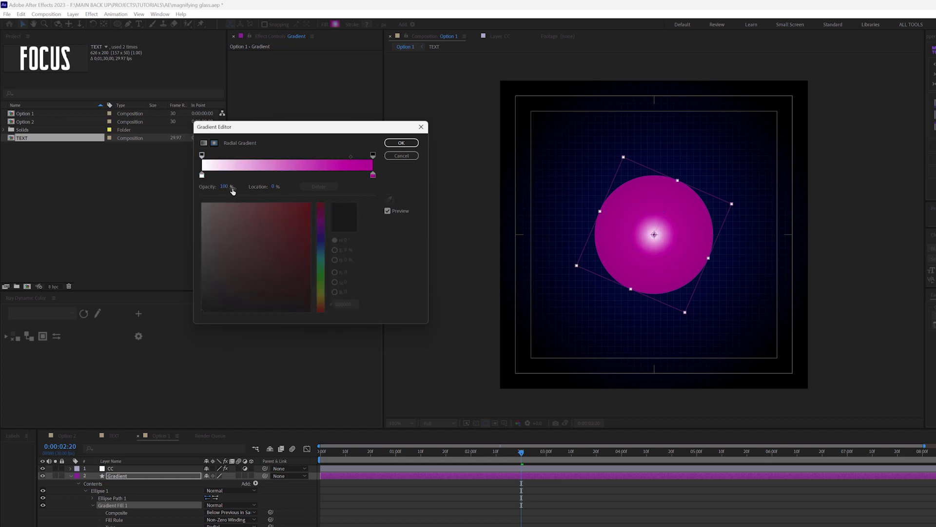
left_click_drag(227, 187, 198, 157)
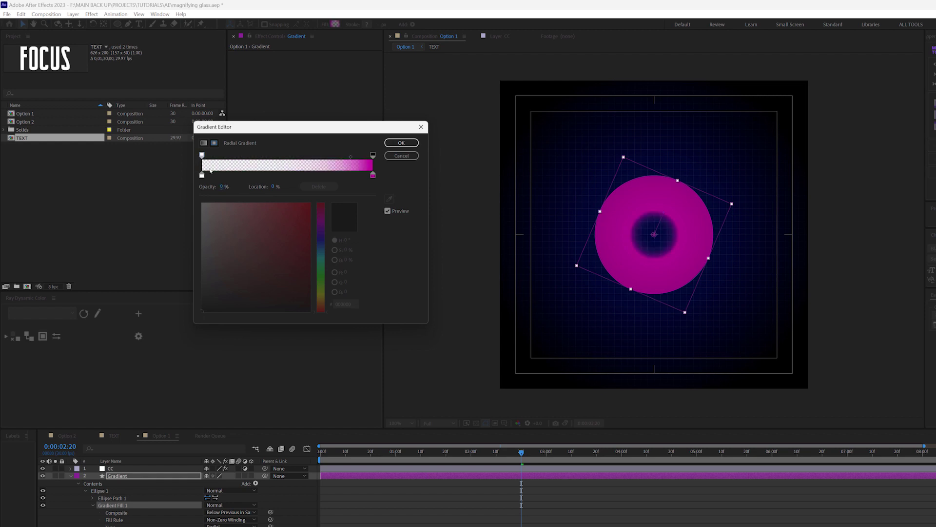
left_click(373, 156)
left_click_drag(373, 155, 376, 160)
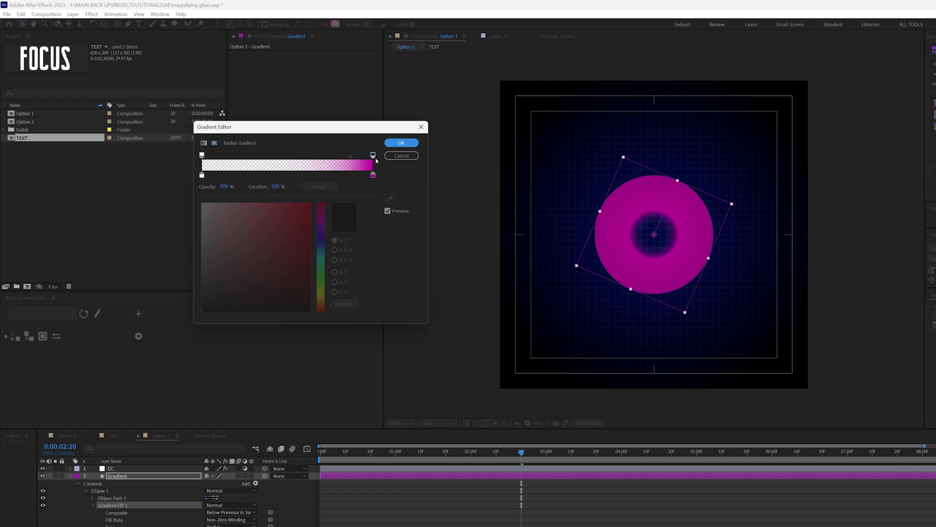
left_click(401, 143)
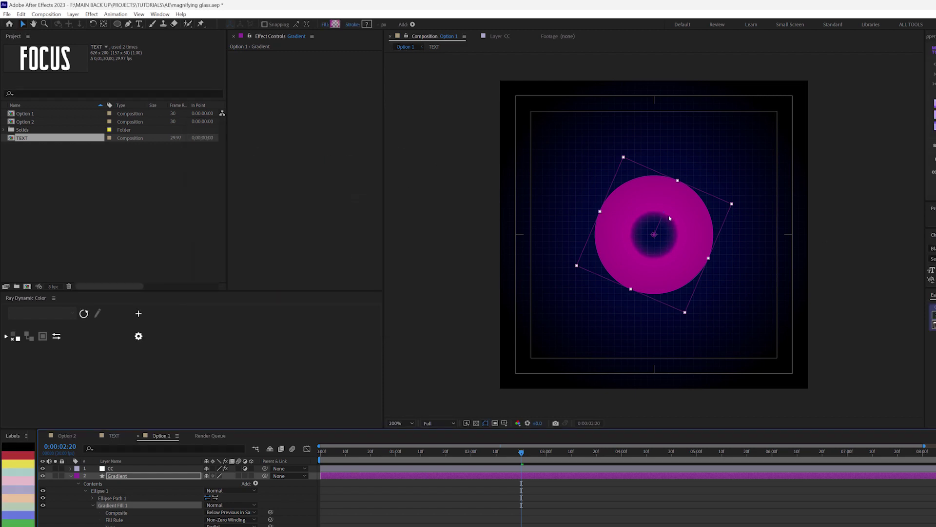
Give the Gradient layer a yellow label and move the gradient's end point just outside the circle's upper edge
scroll(669, 218, "up", 1)
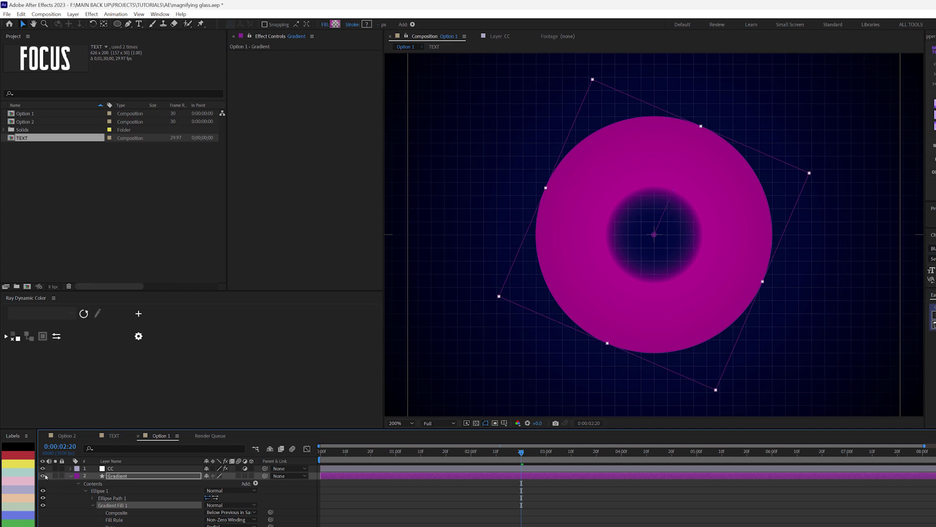
left_click(19, 463)
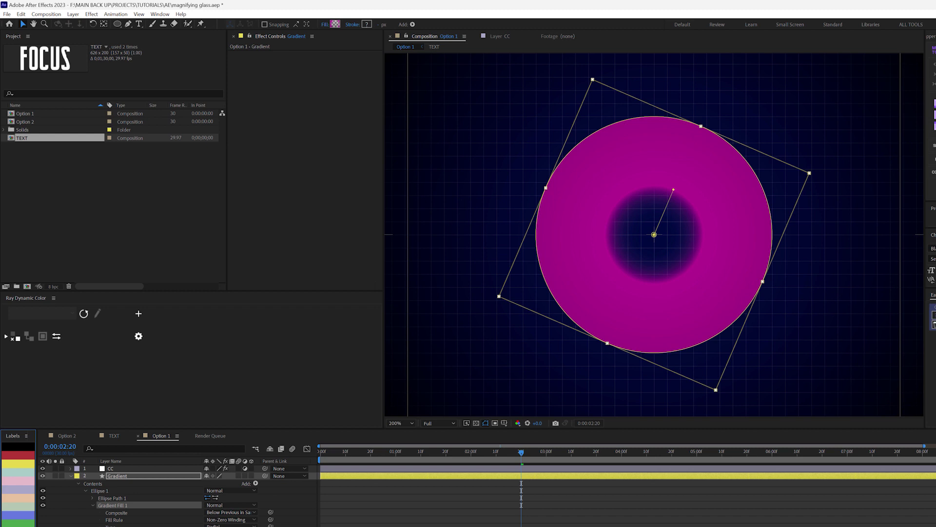
left_click(674, 193)
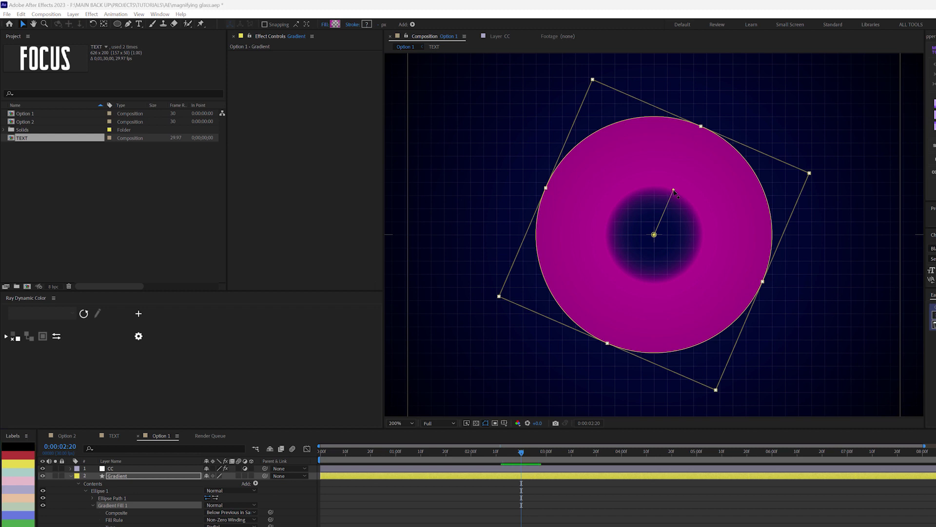
left_click_drag(674, 190, 701, 116)
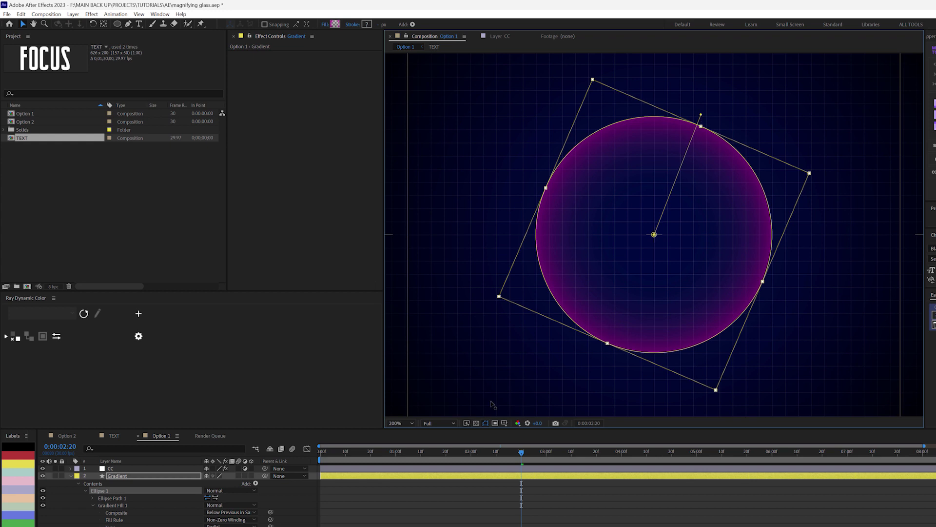
left_click(79, 521)
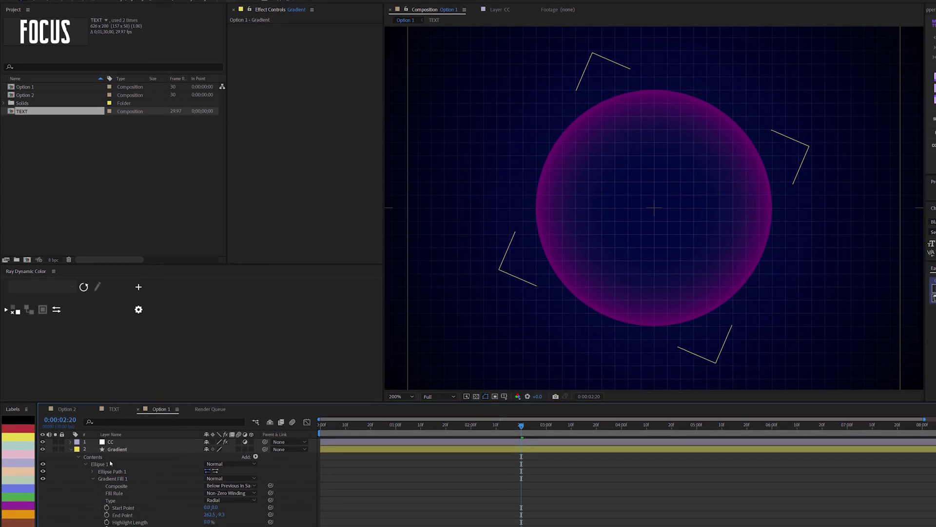
left_click(91, 435)
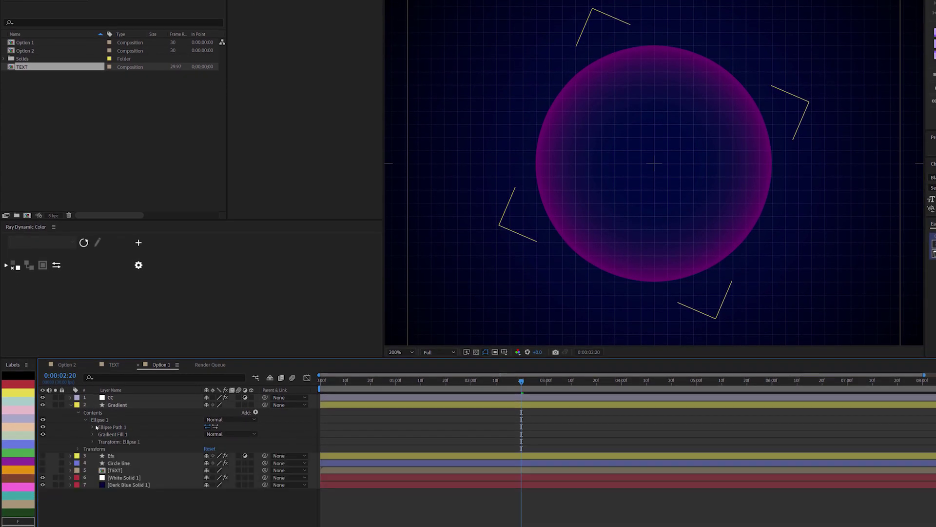
Duplicate Ellipse 1 in the Gradient layer, rename the original Purple circle, and select the copy
left_click(99, 420)
key("ctrl+d")
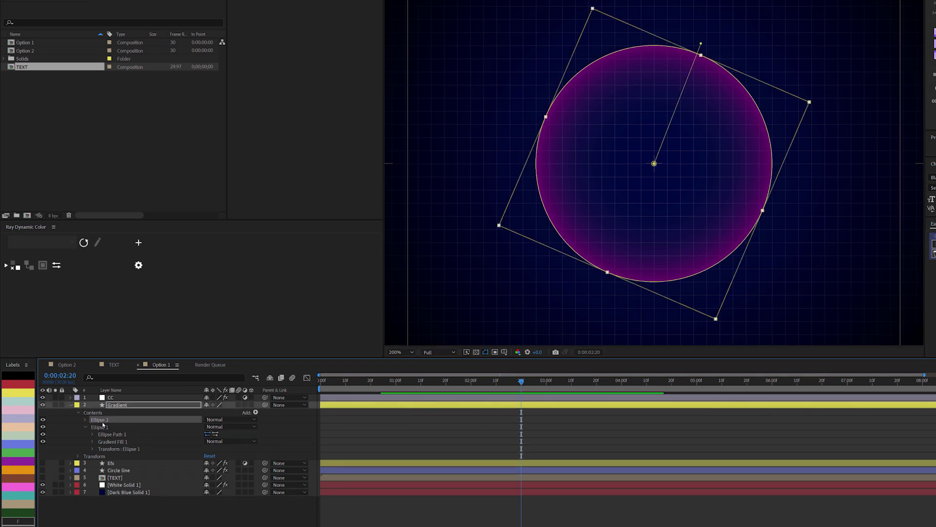
left_click(97, 428)
key("Return")
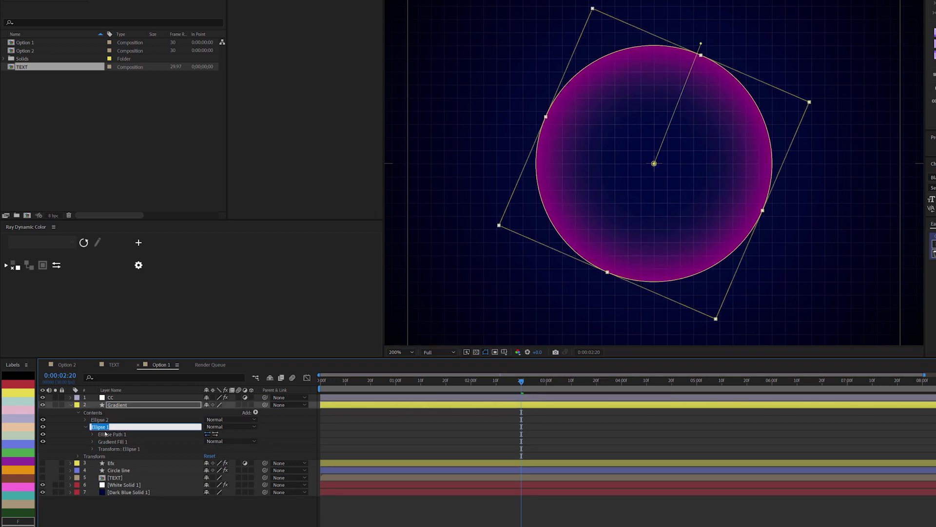
type("Purpole circle")
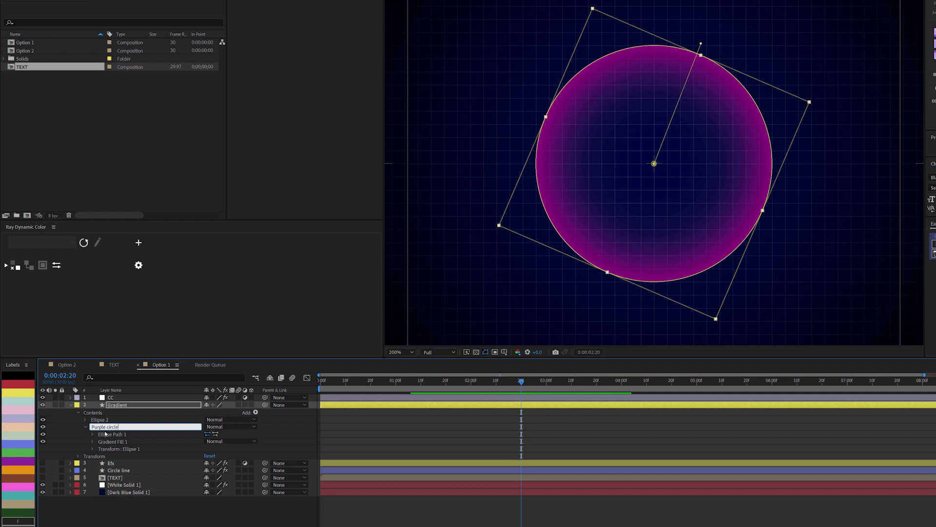
key("Return")
left_click(90, 419)
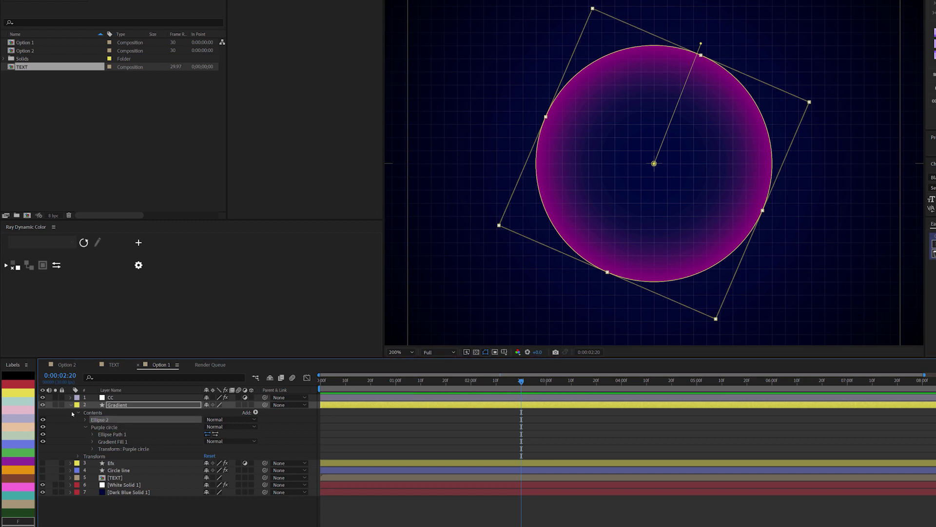
Rename the duplicated ellipse group in the Gradient layer as Blue Circle and collapse the Purple circle group
key("Return")
type("Blue Circle")
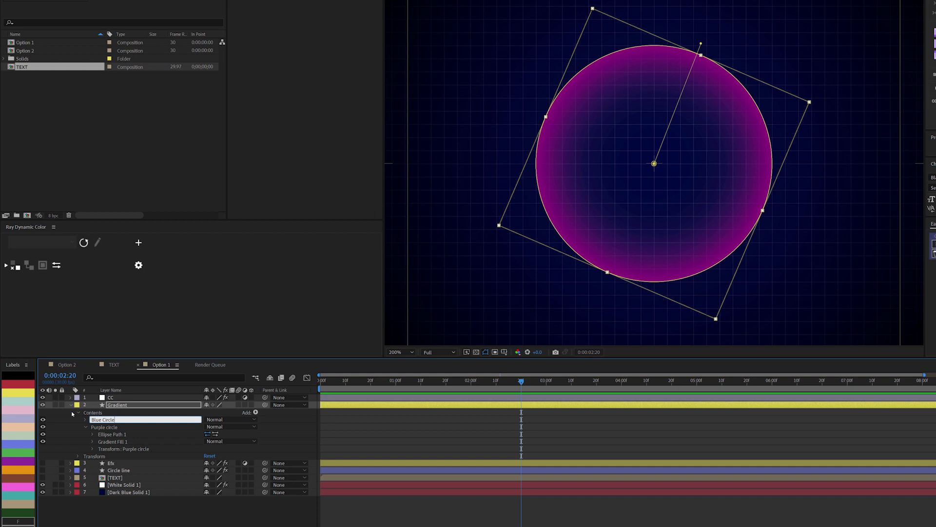
left_click(73, 414)
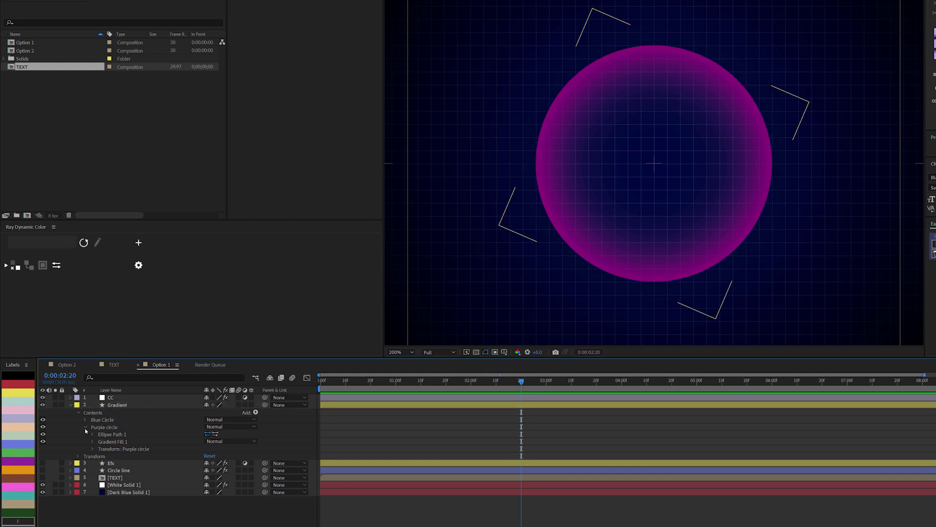
left_click(86, 427)
Recolor the outer color stop of the Blue Circle's gradient fill from magenta to a light blue
left_click(86, 419)
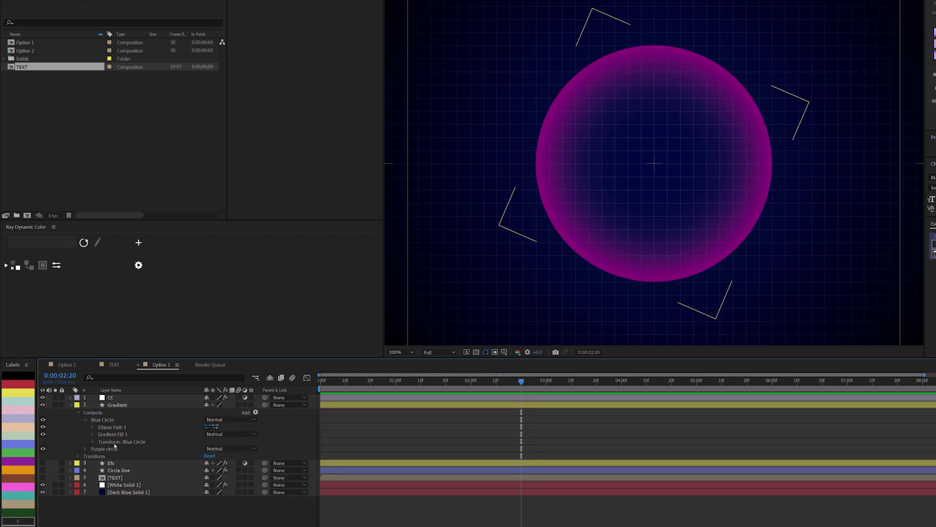
left_click(100, 434)
left_click(92, 434)
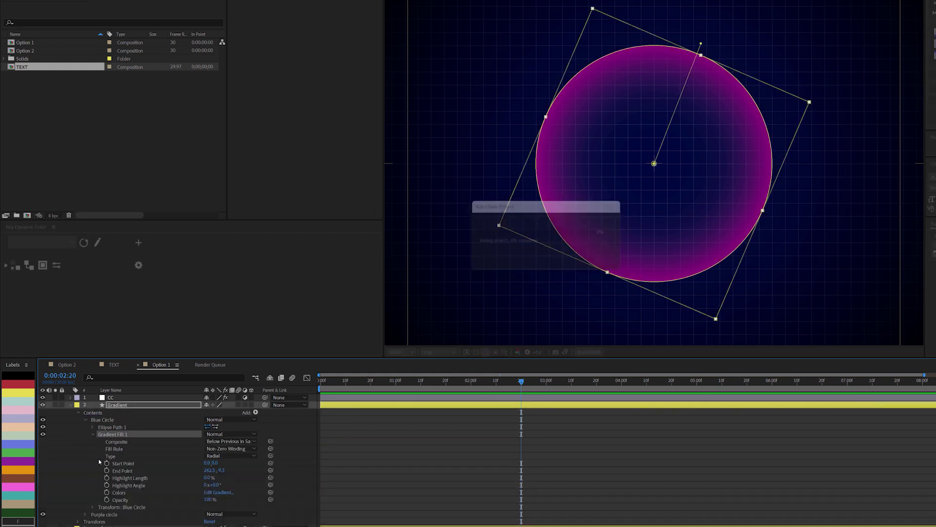
scroll(122, 443, "down", 2)
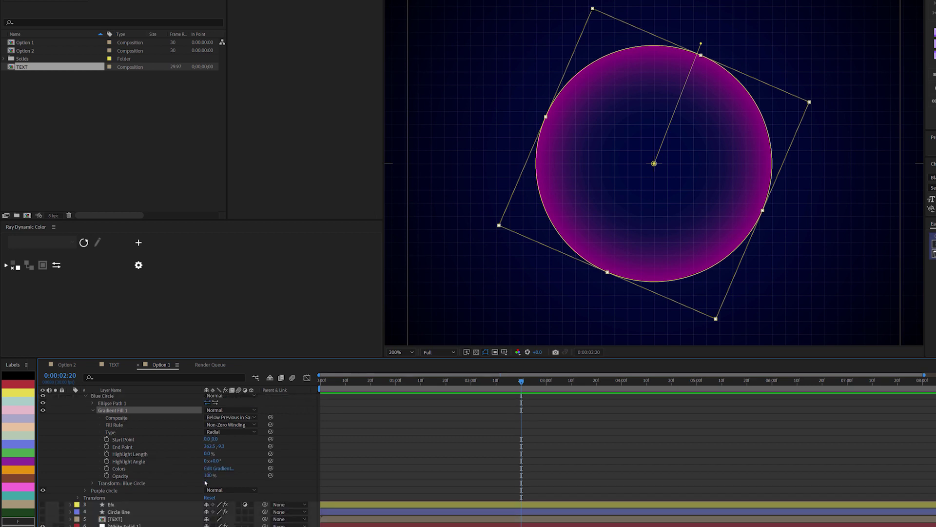
left_click(219, 468)
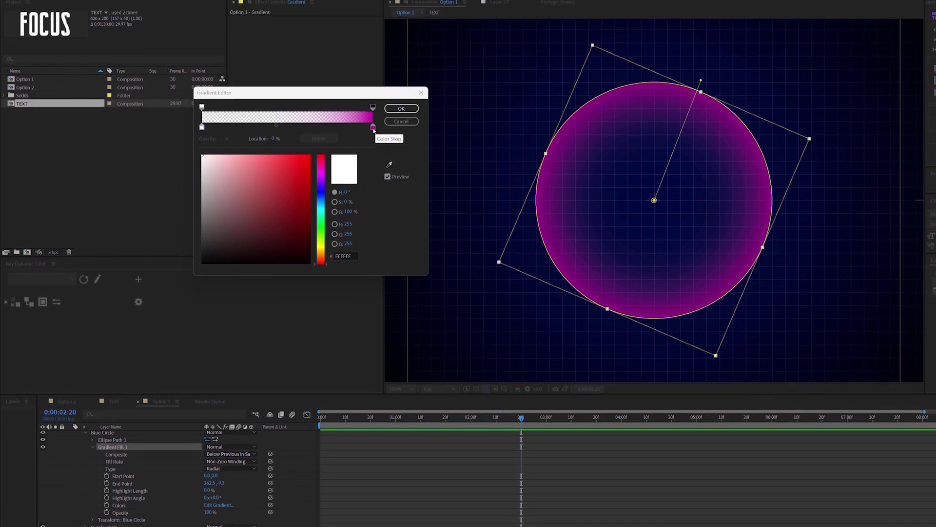
left_click(373, 127)
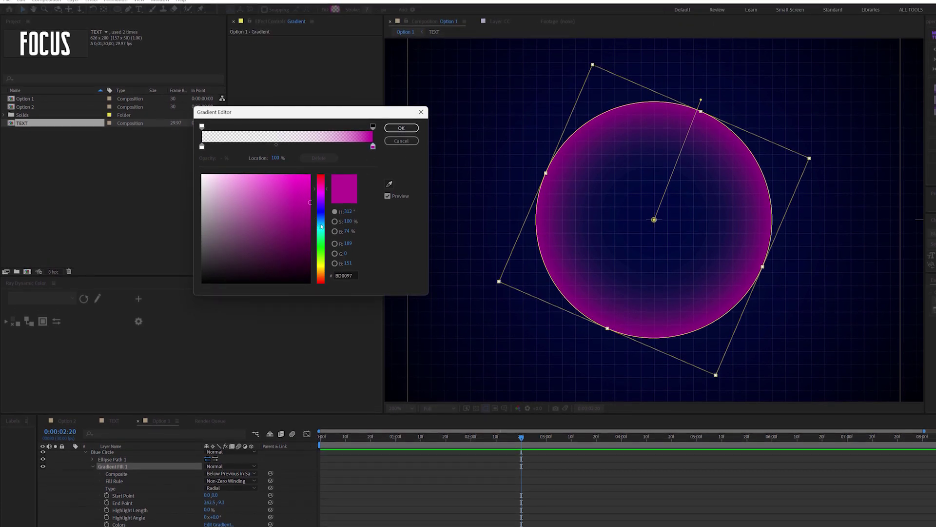
left_click_drag(321, 225, 321, 229)
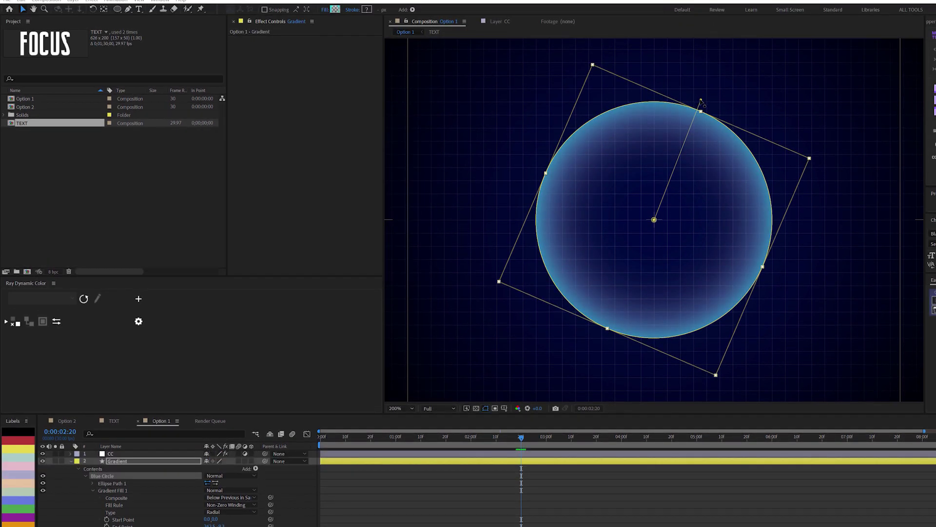
Move the Blue Circle gradient's end point outside the circle's left edge and its start point near the lower-right edge
left_click_drag(700, 101, 489, 235)
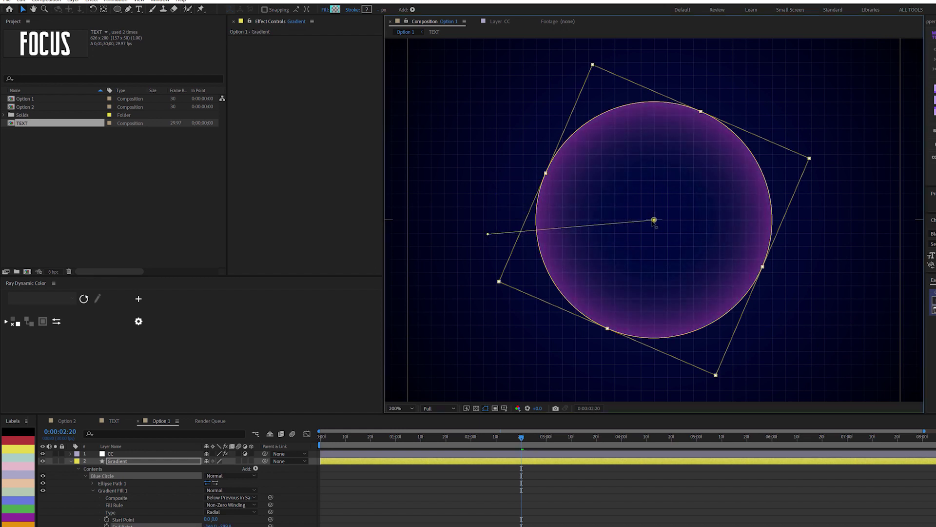
left_click_drag(654, 220, 746, 272)
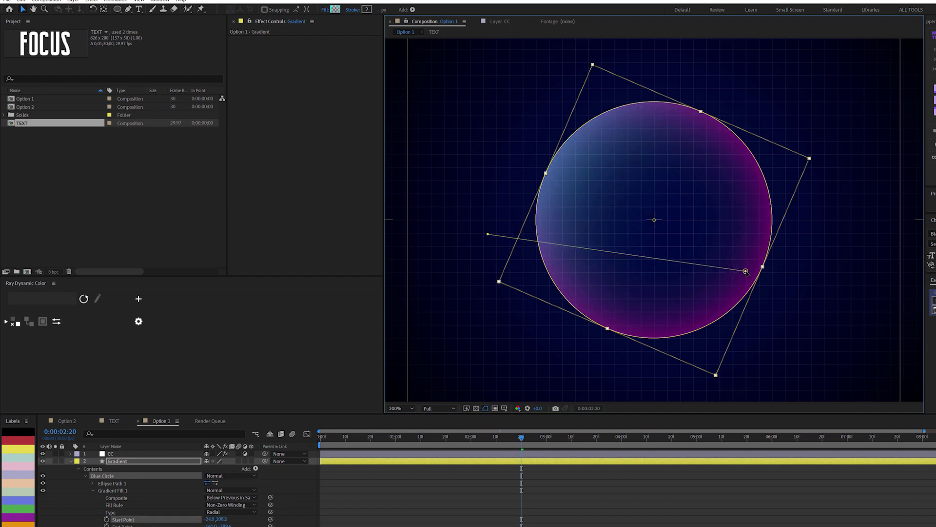
left_click_drag(488, 235, 491, 239)
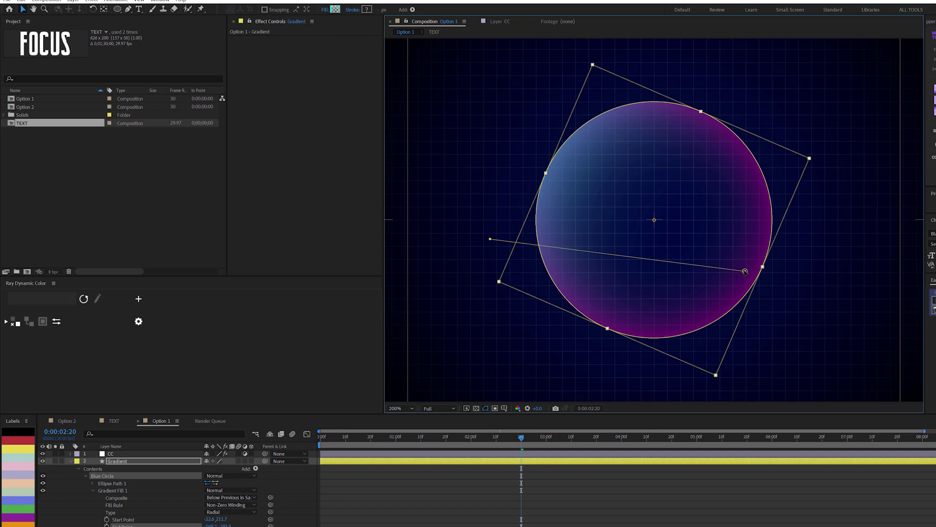
left_click_drag(746, 271, 756, 271)
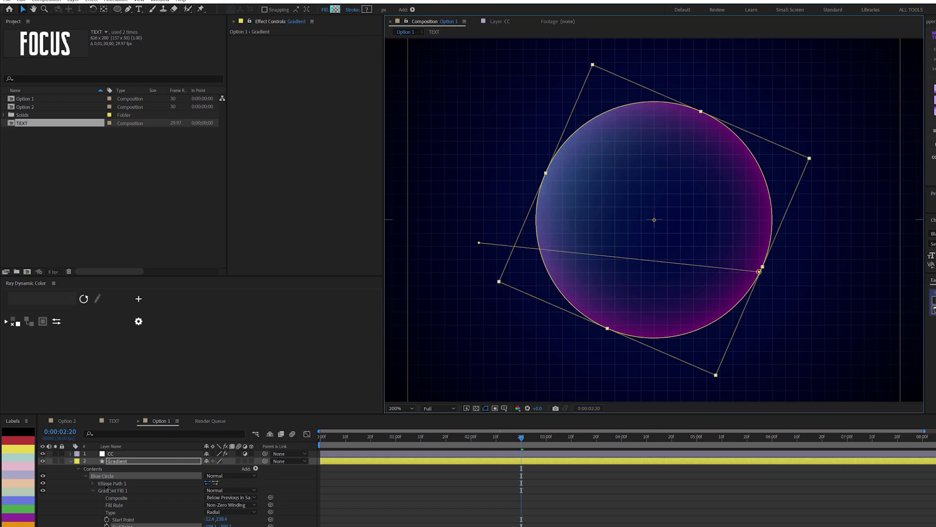
left_click(90, 491)
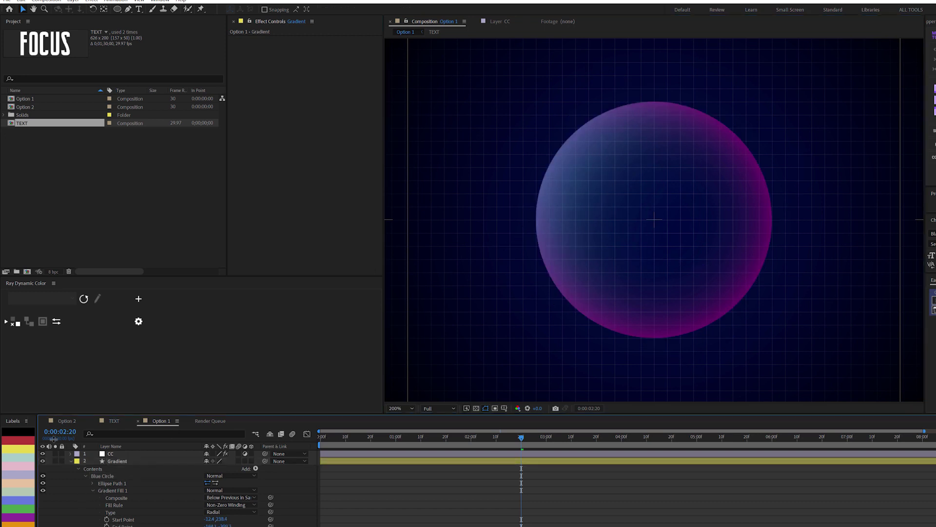
Collapse the Gradient layer and make the Efx, TEXT and Circle line layers visible again
left_click(72, 461)
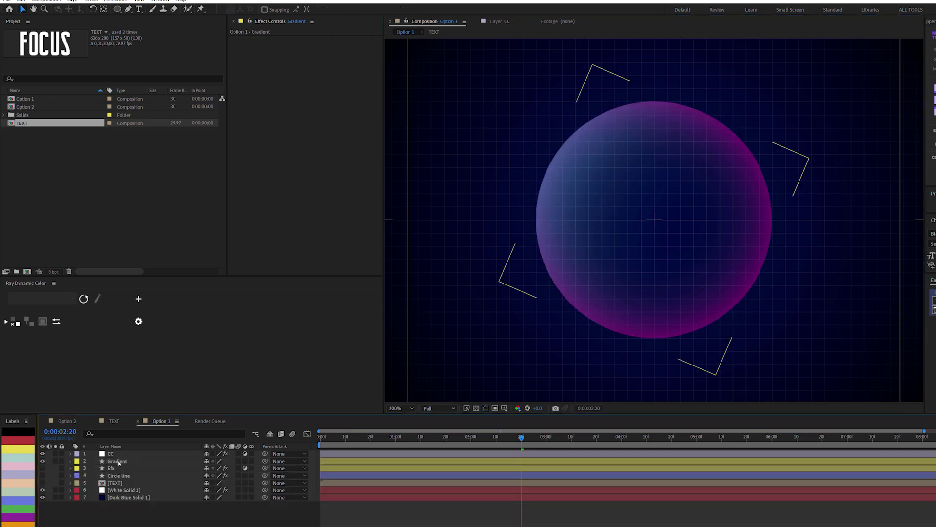
left_click(118, 461)
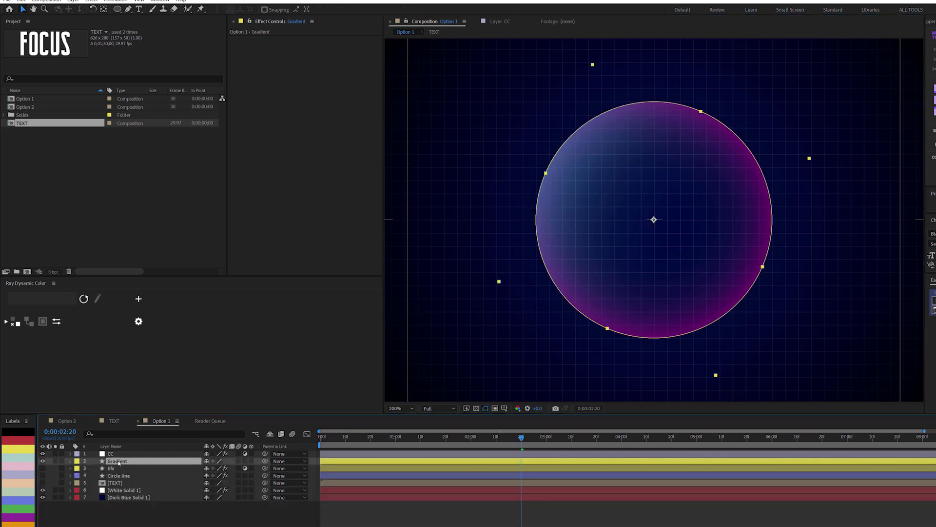
left_click(42, 469)
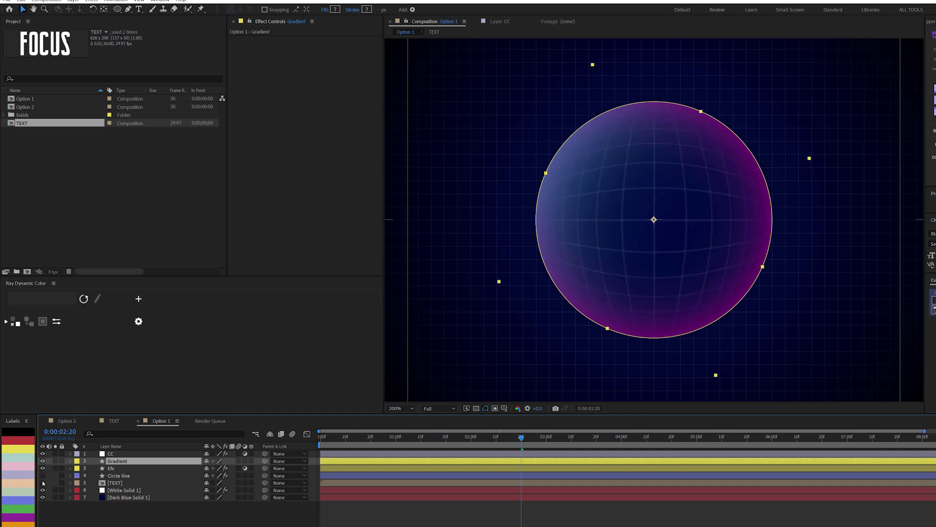
left_click(43, 483)
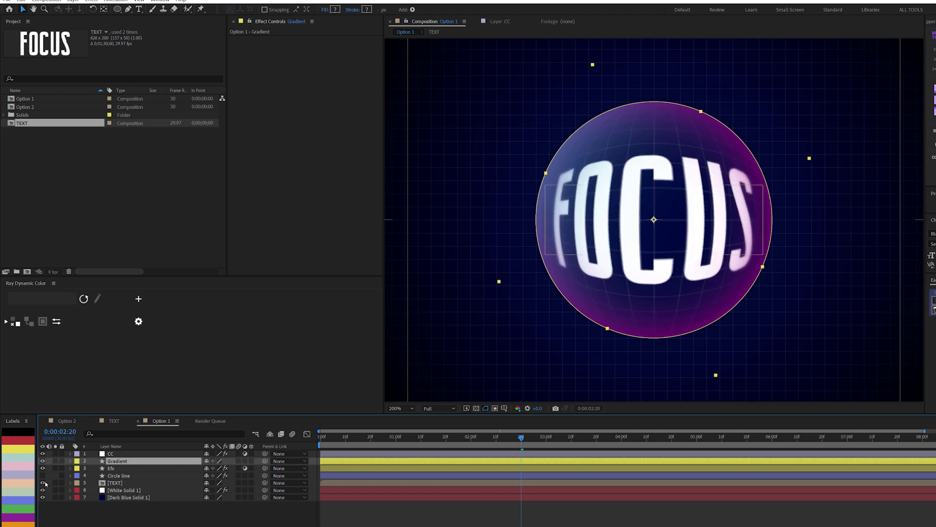
left_click(42, 476)
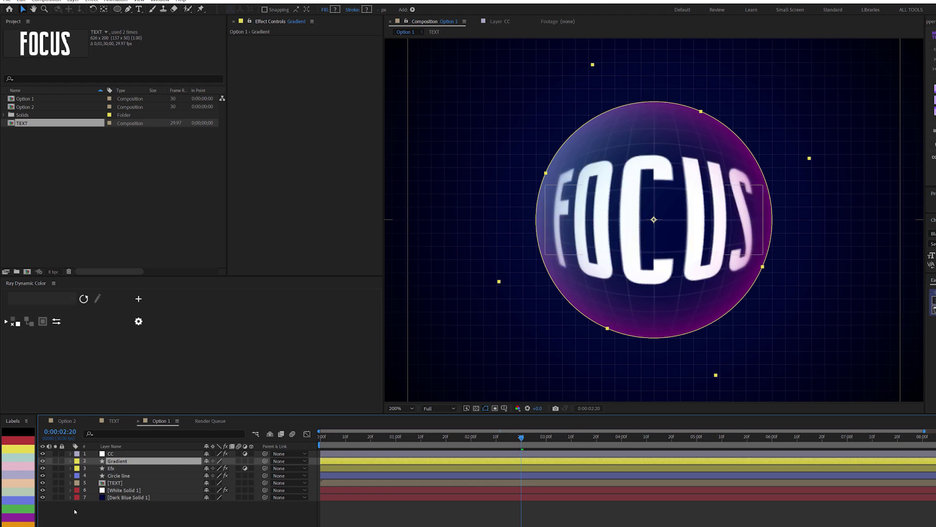
Solo the Circle line layer, preview its spinning animation and examine the expression on its Rotation property
left_click(55, 476)
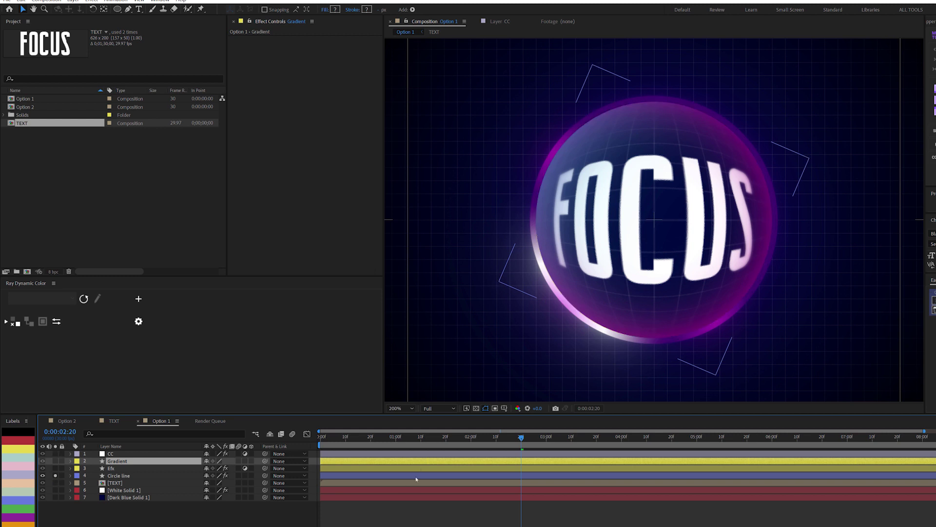
left_click_drag(434, 438, 442, 437)
key("space")
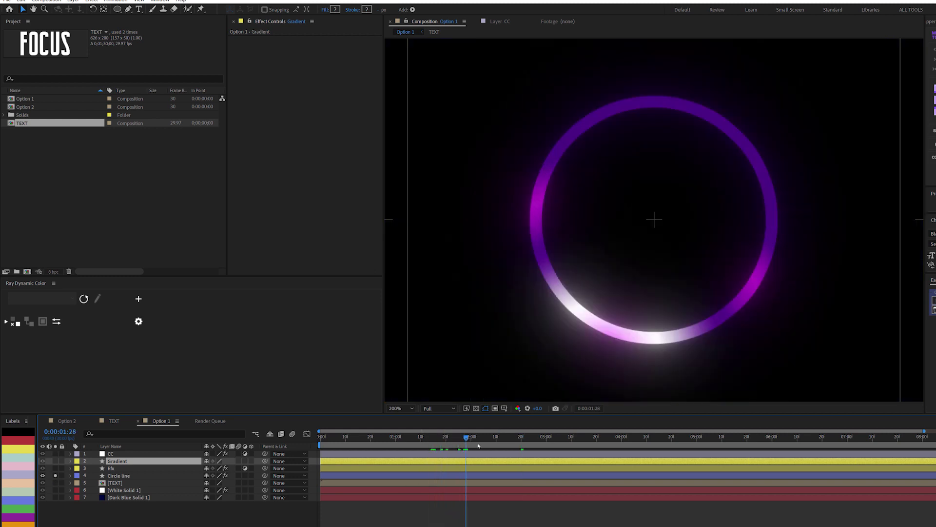
left_click(129, 475)
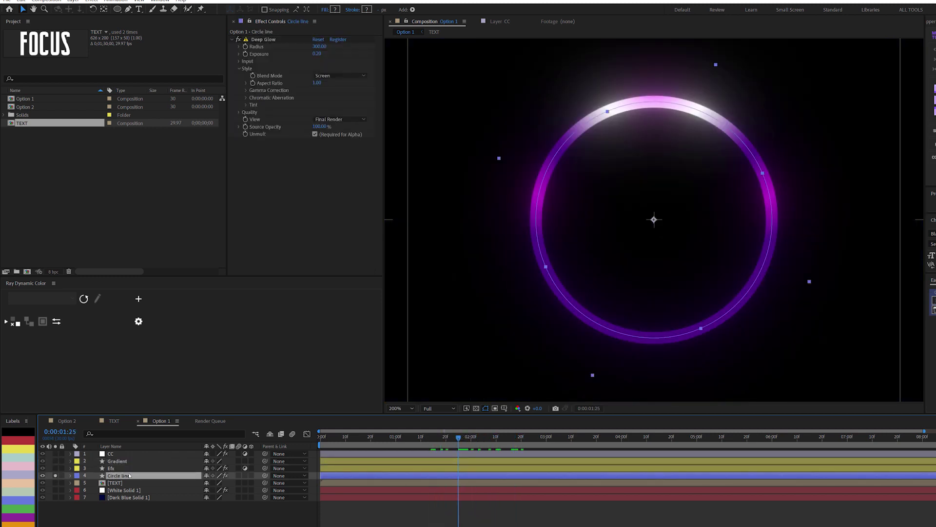
key("r")
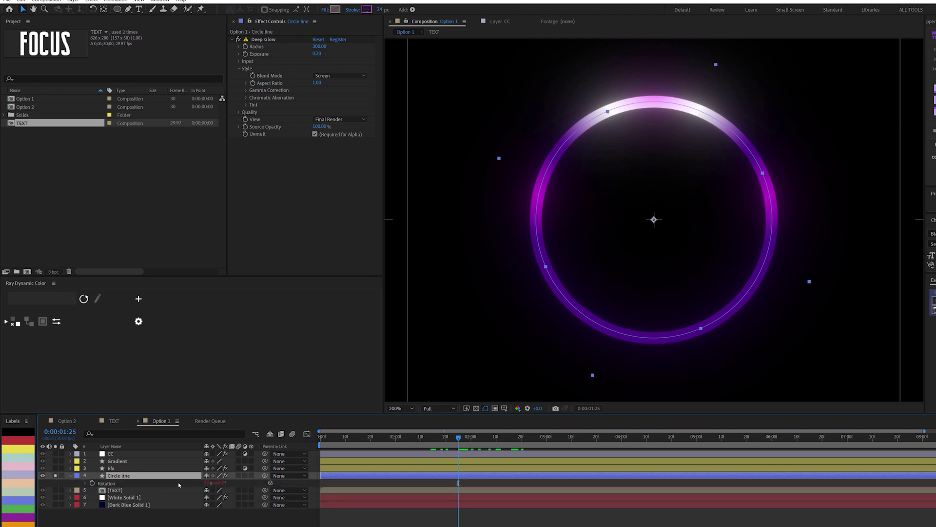
left_click(86, 483)
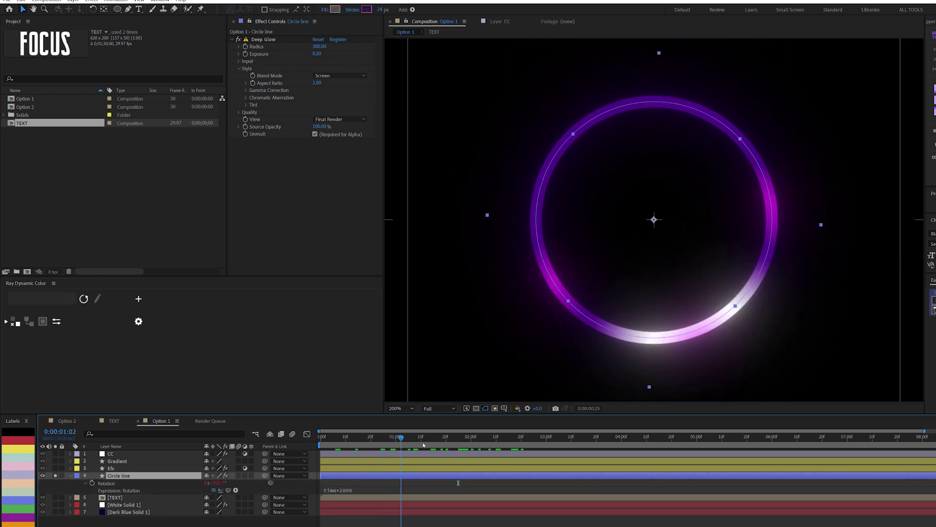
left_click(70, 475)
left_click(70, 469)
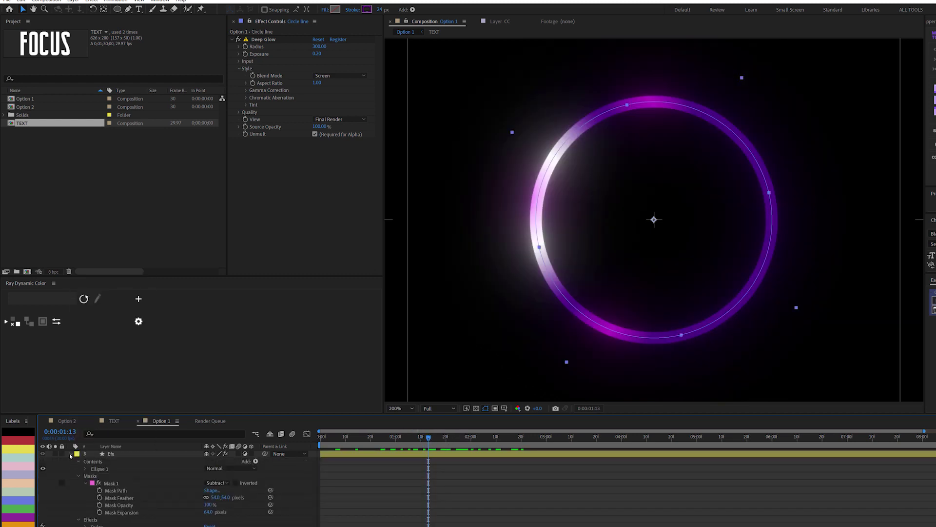
left_click(71, 454)
Give the Gradient layer a purple label and take the Circle line layer out of solo
left_click(114, 462)
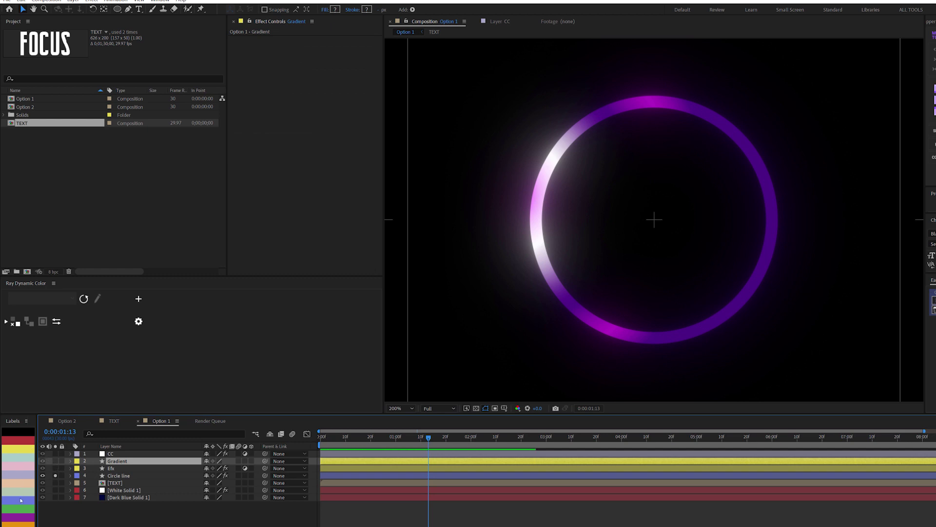
left_click(22, 520)
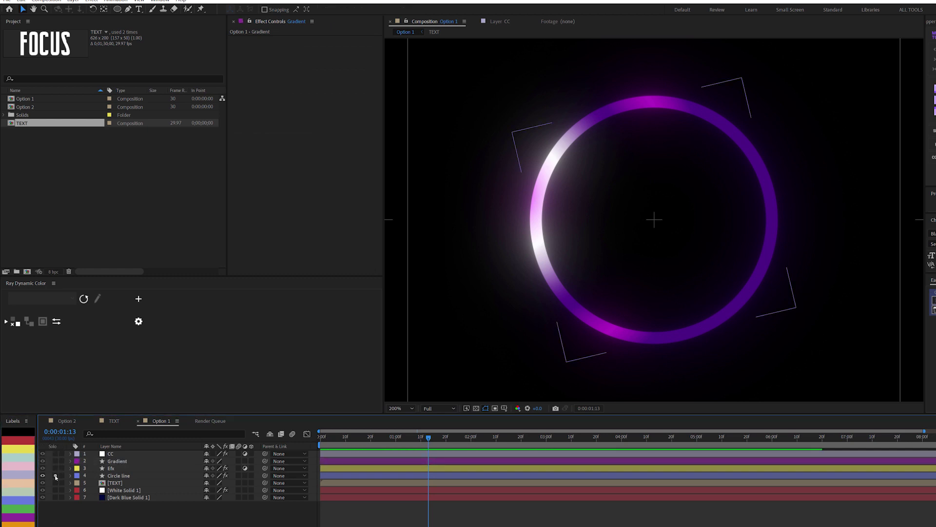
left_click(55, 475)
Duplicate the Gradient layer, rename the copy Stroke and give it a light aqua label
key("ctrl+d")
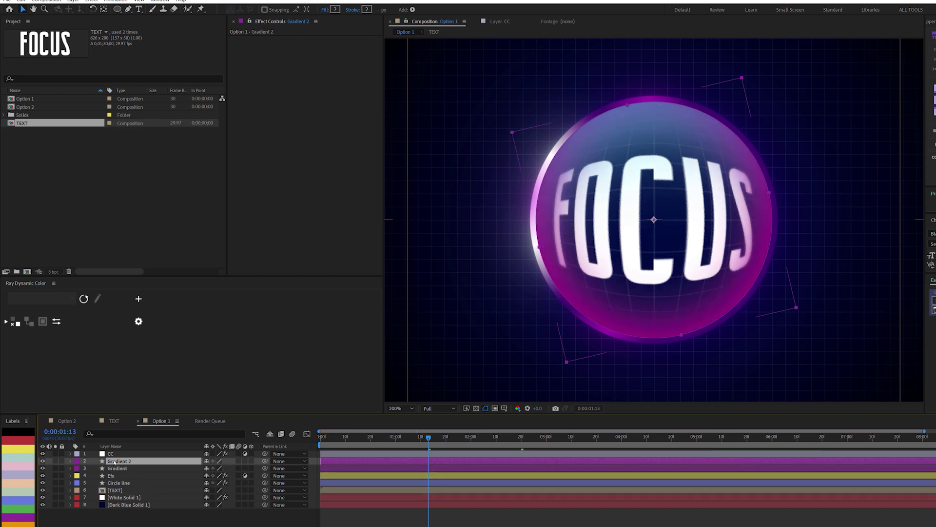
key("Return")
type("S")
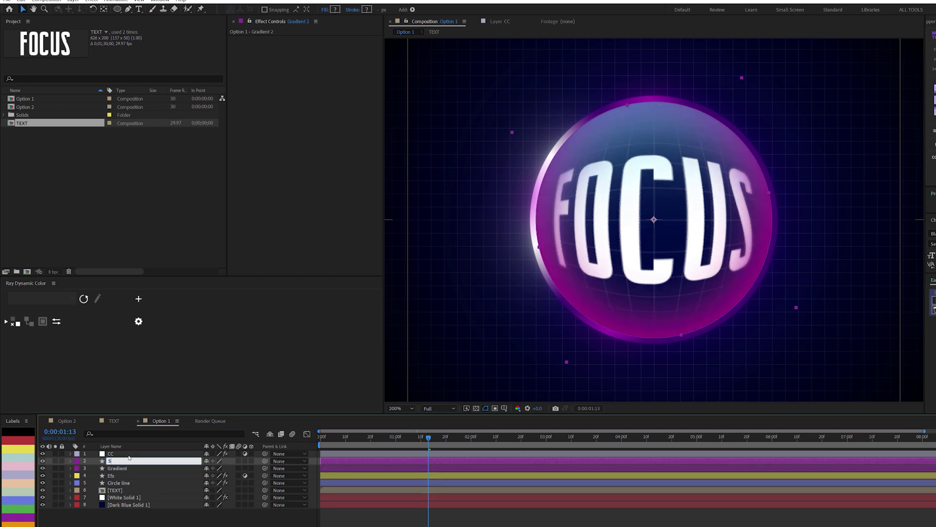
type("troke")
key("Return")
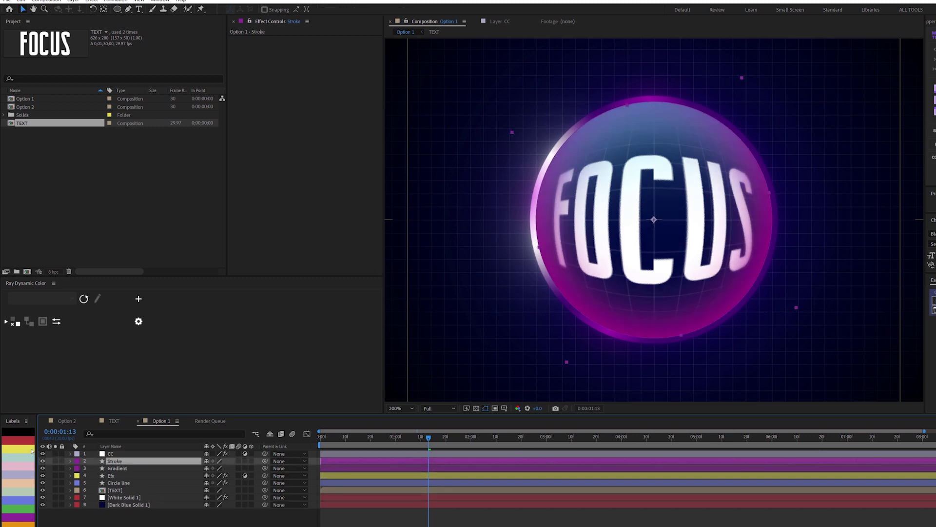
left_click(22, 457)
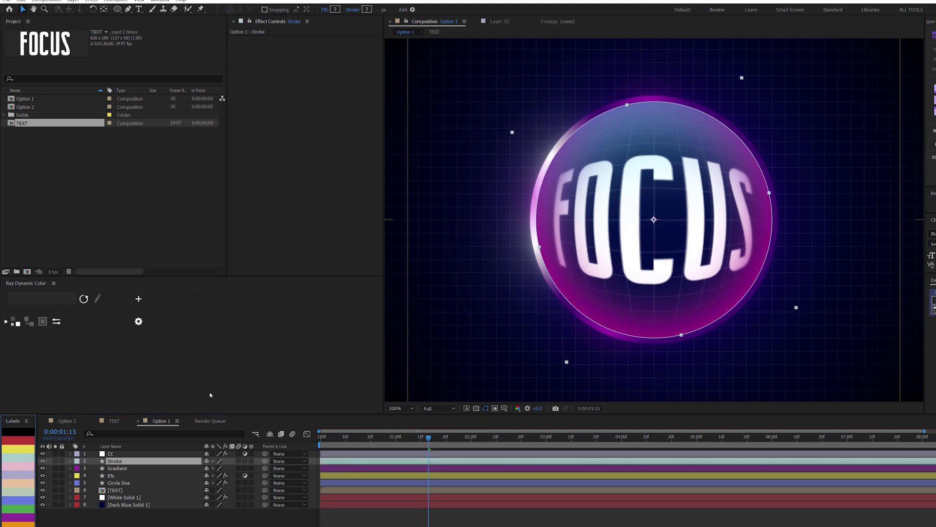
Delete the Purple circle group from the Stroke layer and hide the Circle line layer
left_click(70, 461)
left_click(78, 469)
left_click(101, 484)
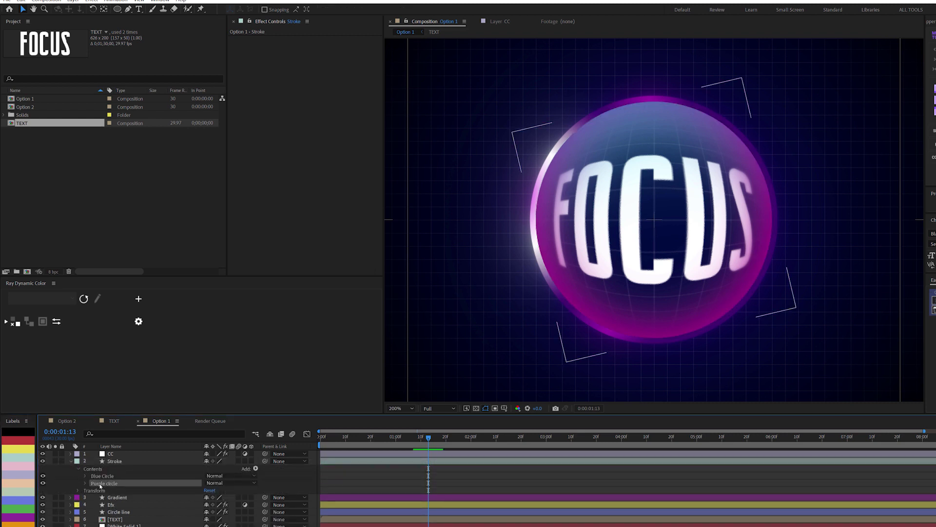
key("Delete")
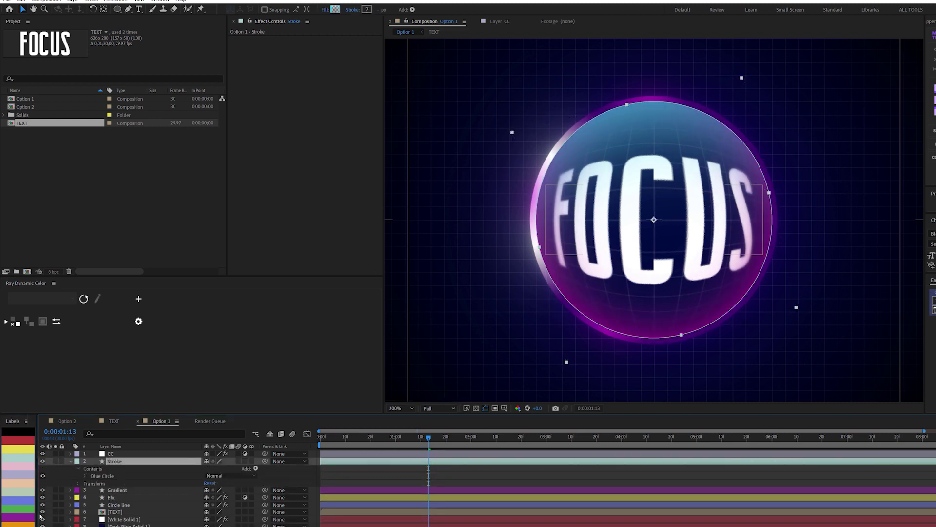
left_click(43, 504)
Rename the Stroke layer's Blue Circle group as Stroke and turn off the visibility of its Gradient Fill 1
left_click(85, 476)
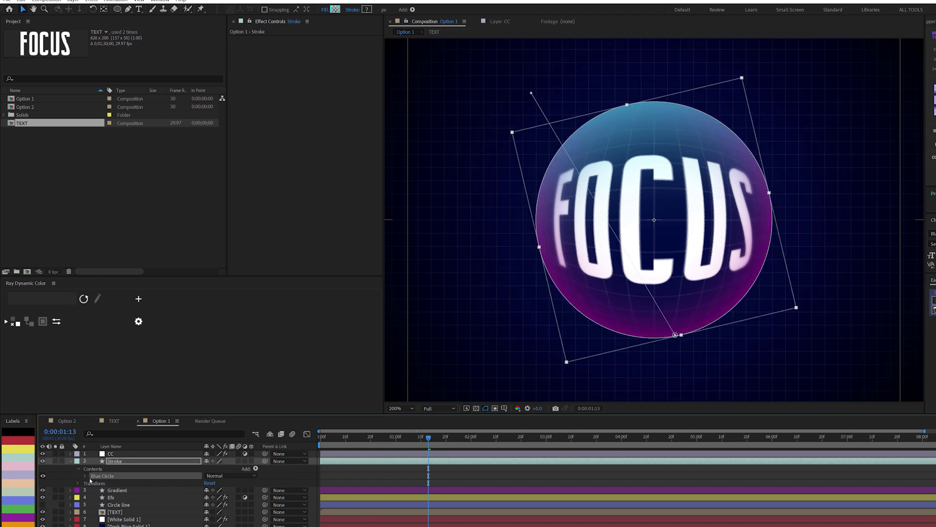
left_click(86, 476)
key("Return")
type("Stroke")
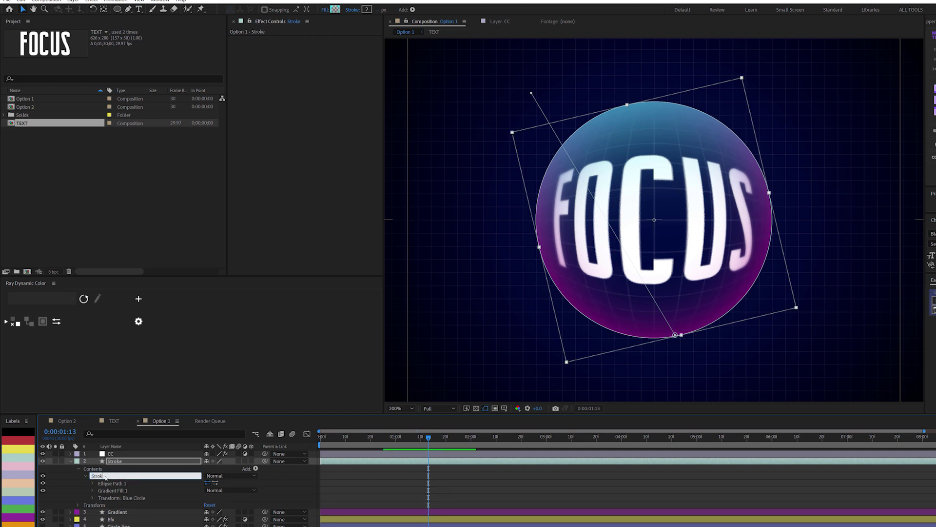
left_click(94, 492)
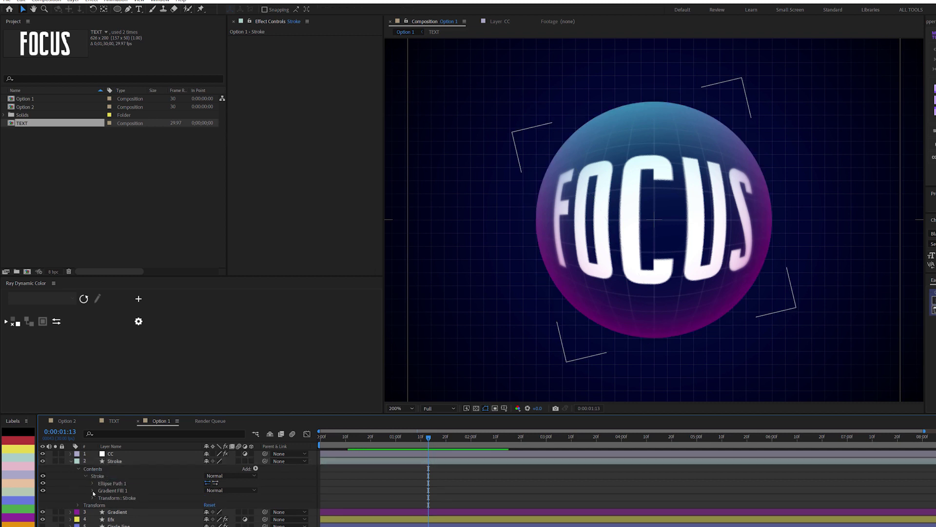
left_click(43, 491)
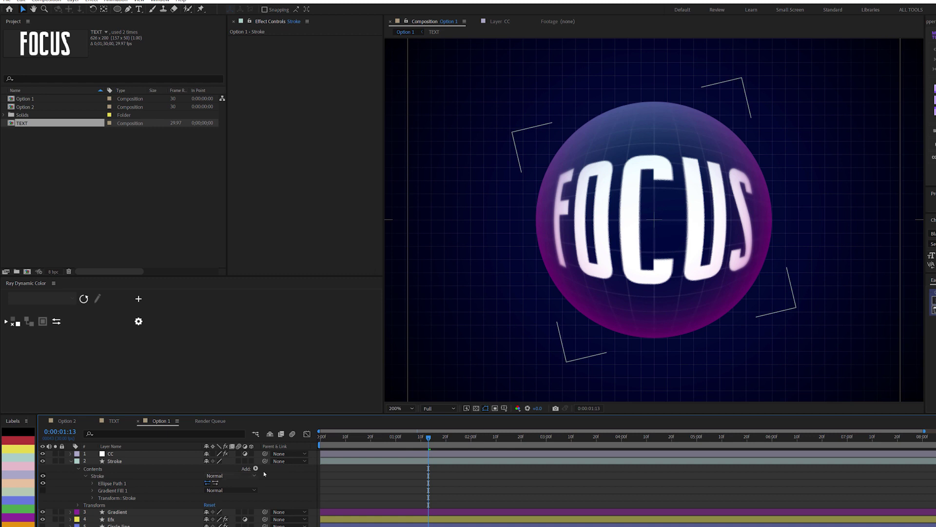
Add a white stroke to the Stroke layer's contents and widen it to about 49 px
left_click(116, 461)
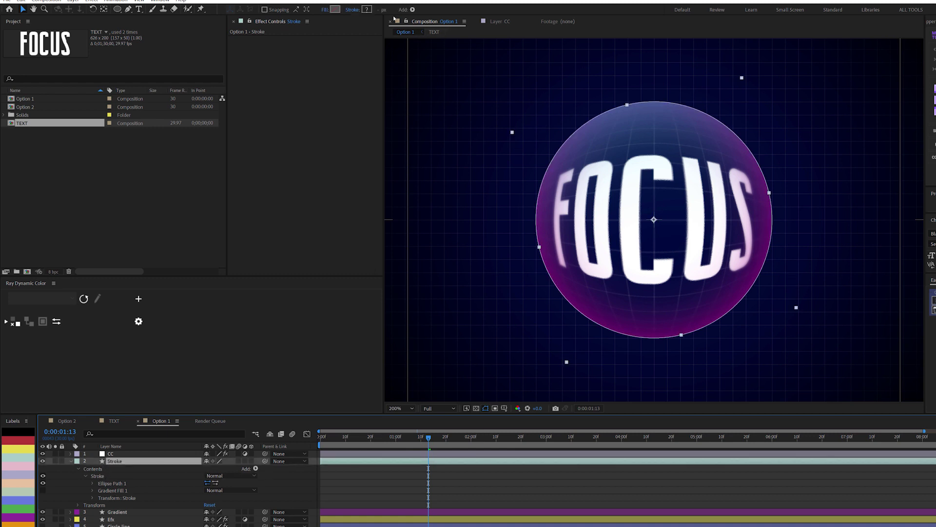
left_click(412, 9)
left_click(453, 78)
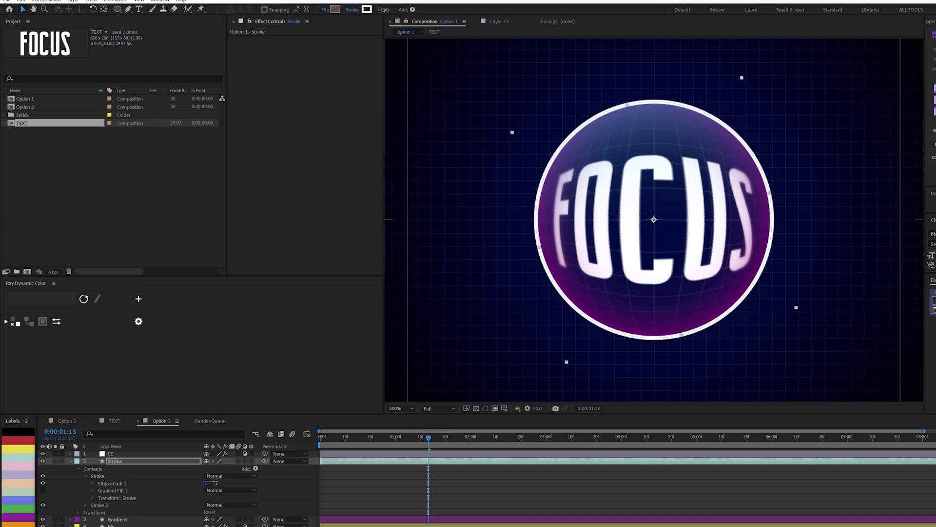
left_click_drag(383, 10, 399, 10)
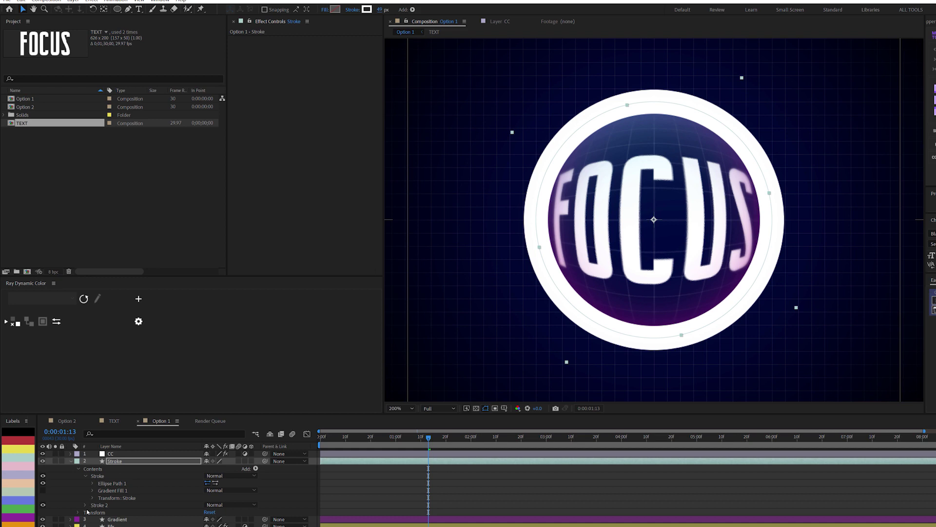
Taper Stroke 2 at both ends by setting its Start Length and End Length to 100%
left_click(85, 505)
scroll(171, 522, "down", 2)
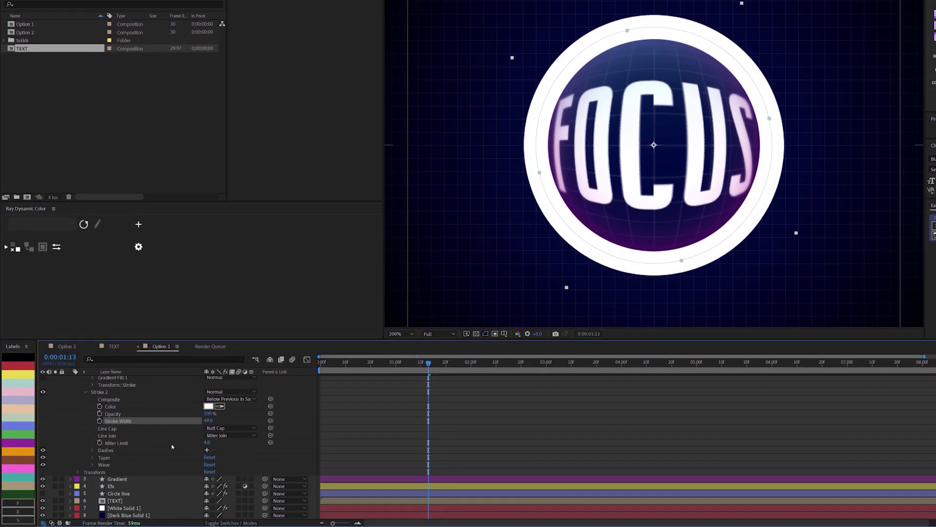
left_click(92, 457)
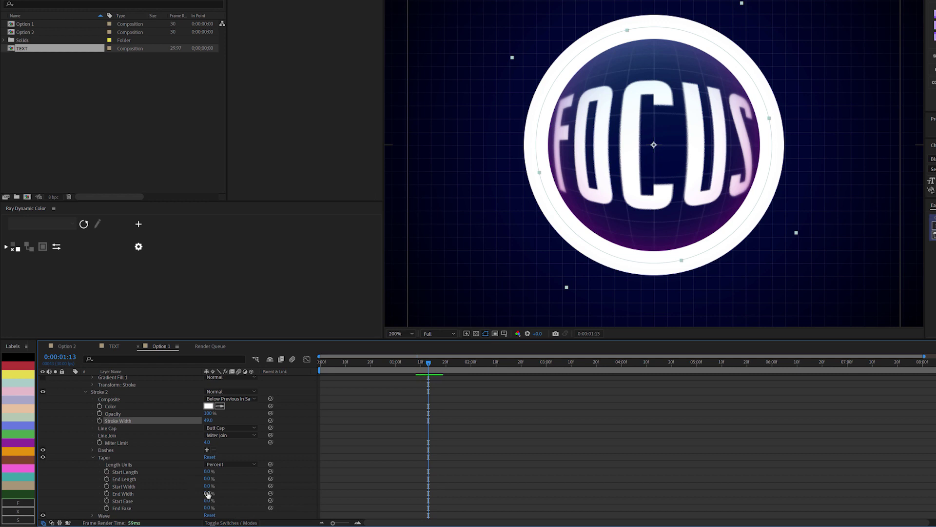
left_click_drag(207, 471, 301, 474)
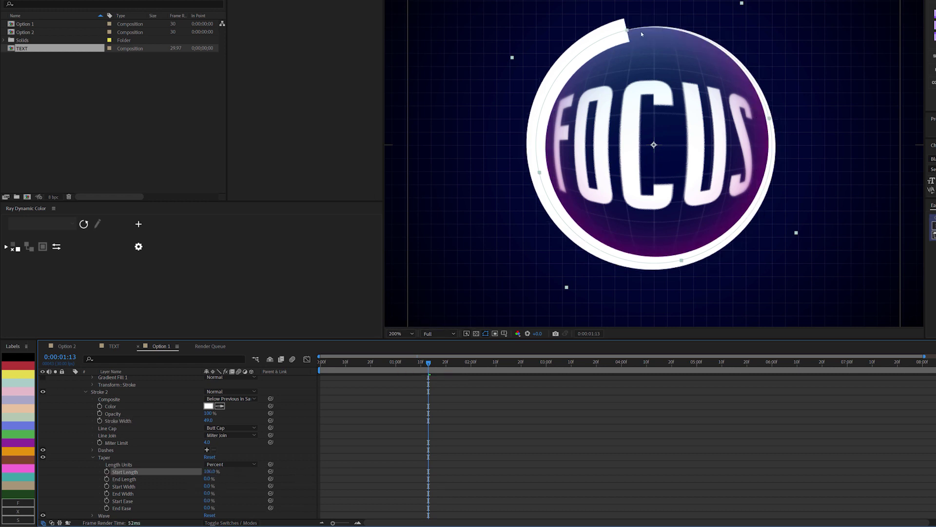
scroll(238, 480, "down", 1)
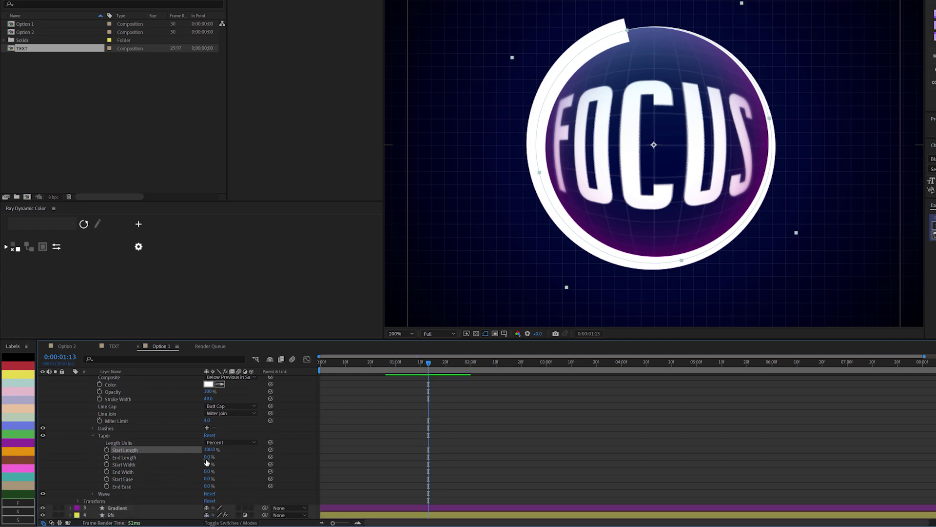
left_click_drag(207, 457, 256, 456)
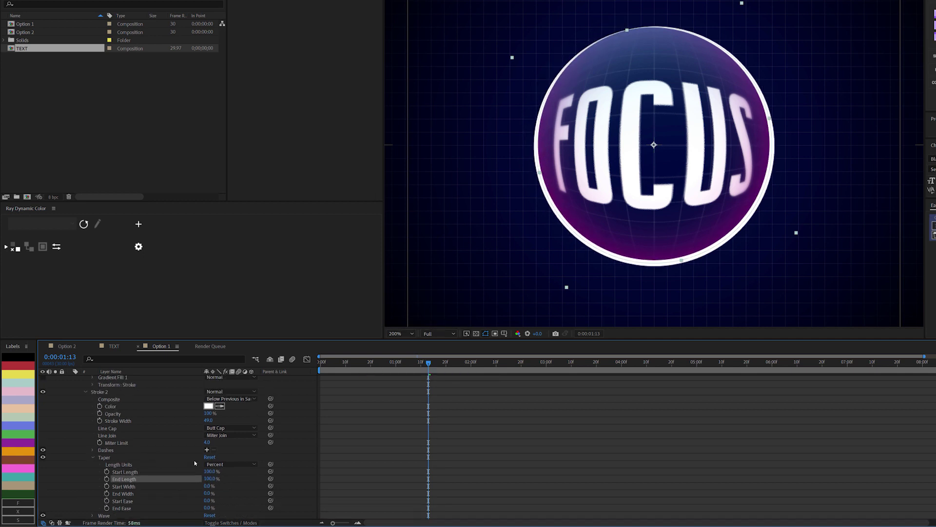
Add Trim Paths to the Stroke layer and set its End to 30%
scroll(186, 463, "up", 1)
scroll(184, 461, "up", 2)
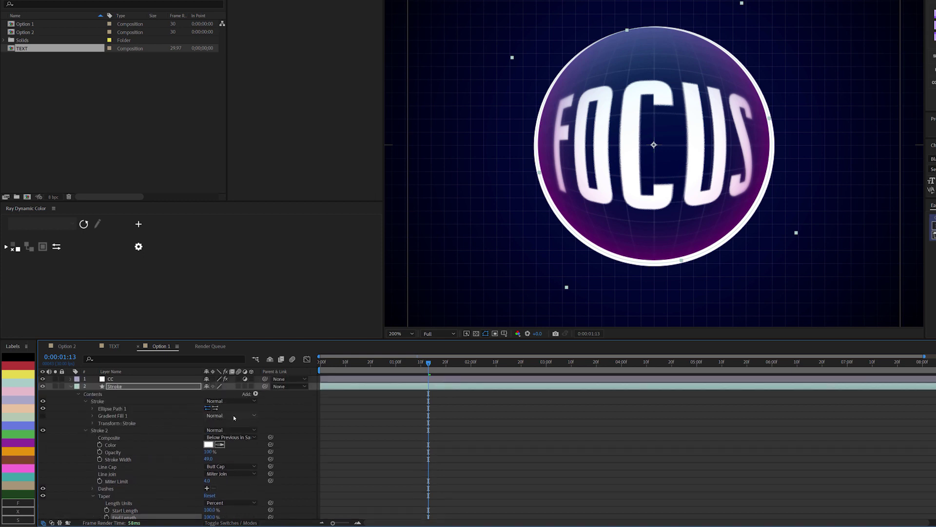
left_click(257, 394)
left_click(218, 328)
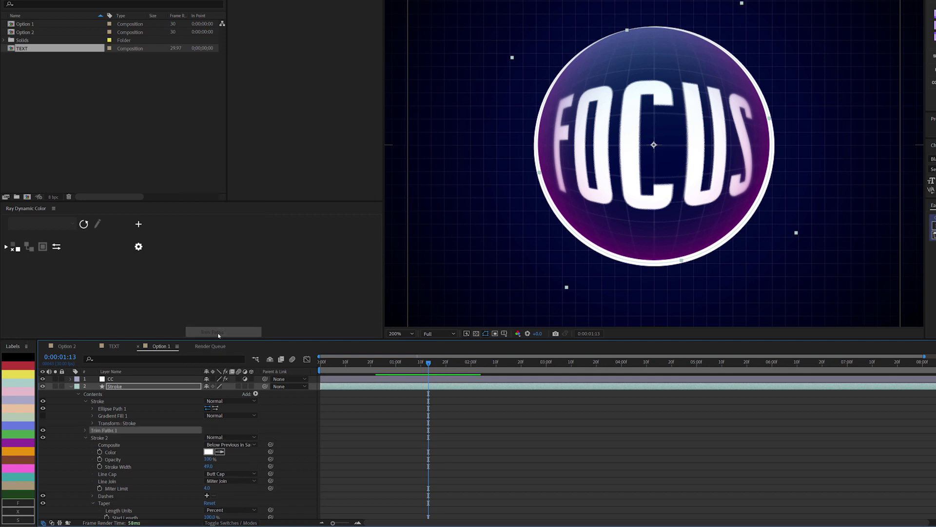
scroll(98, 430, "down", 1)
left_click(85, 410)
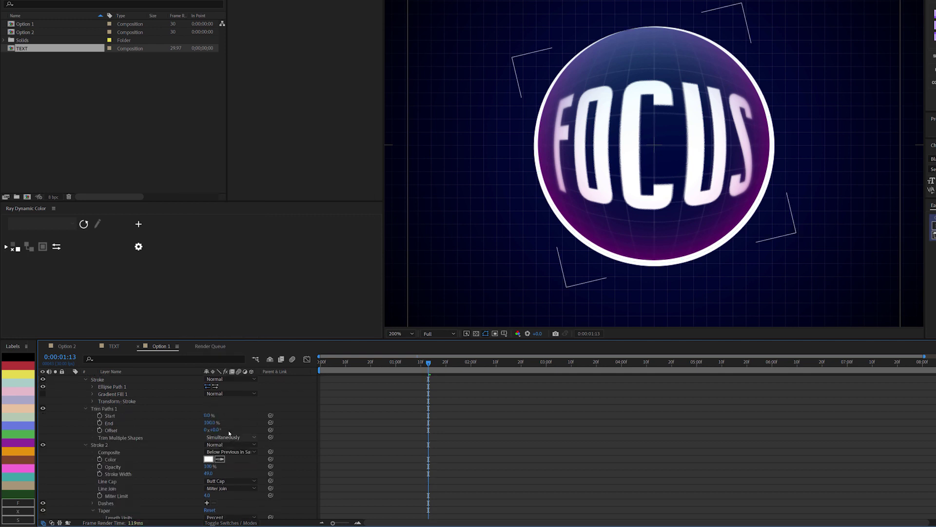
left_click_drag(215, 424, 179, 420)
Try a stroke width of 2 px on the Stroke layer and settle on 4 px
scroll(166, 423, "up", 2)
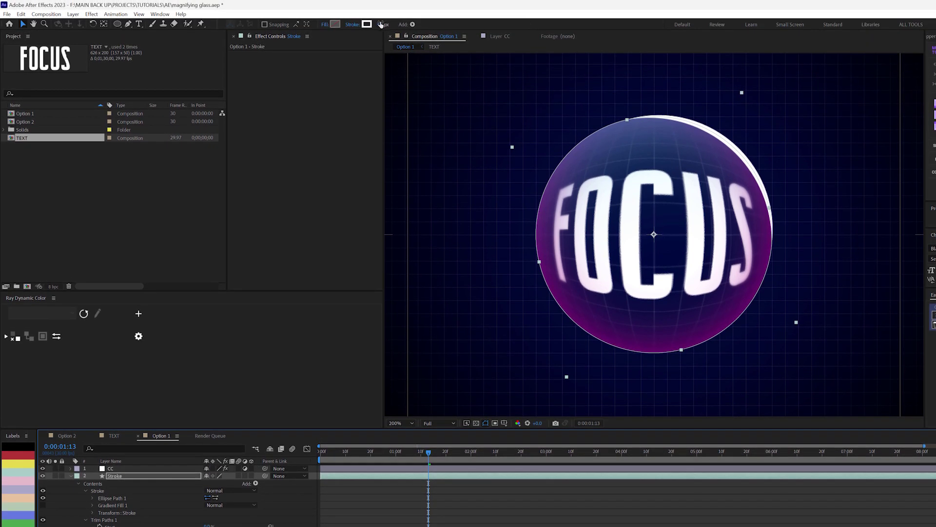
left_click(380, 24)
type("2")
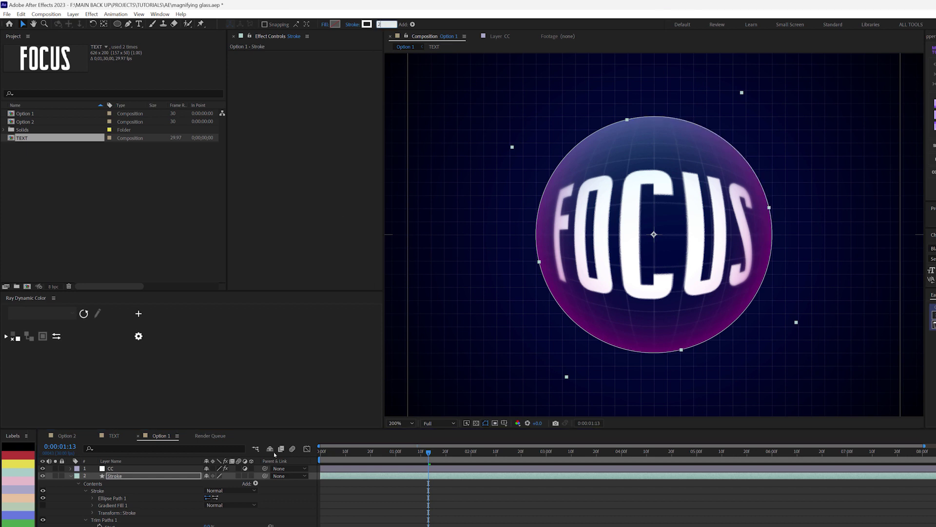
left_click(285, 507)
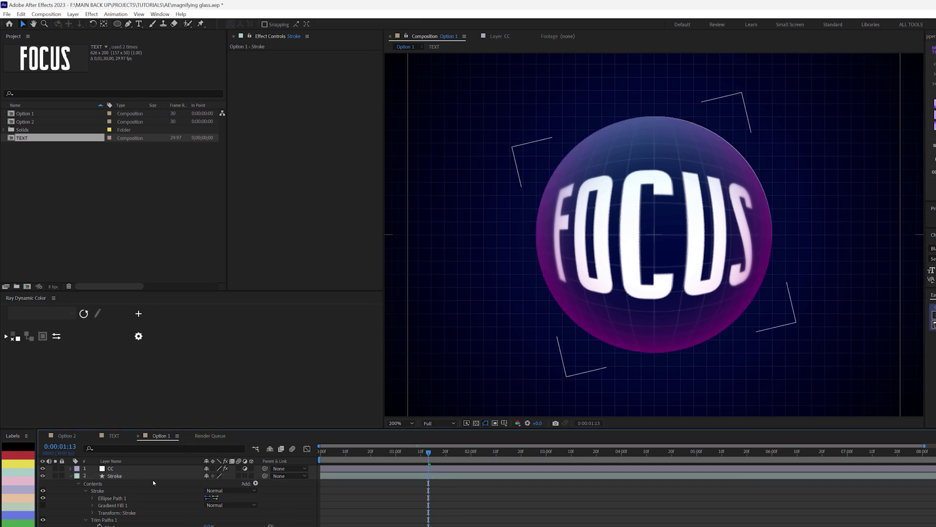
left_click(141, 476)
left_click(379, 24)
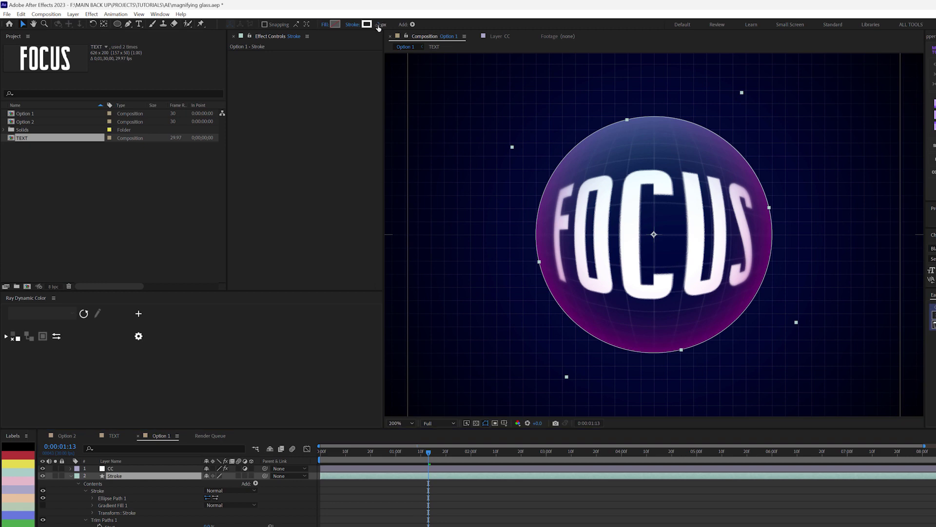
type("4")
key("Return")
left_click(340, 515)
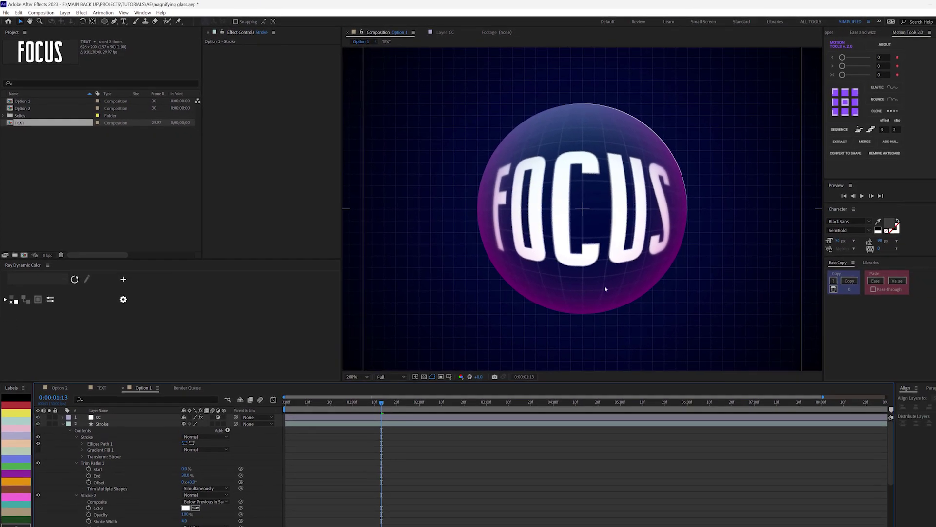
Rename the Stroke layer as Stroke Highlight
left_click(100, 408)
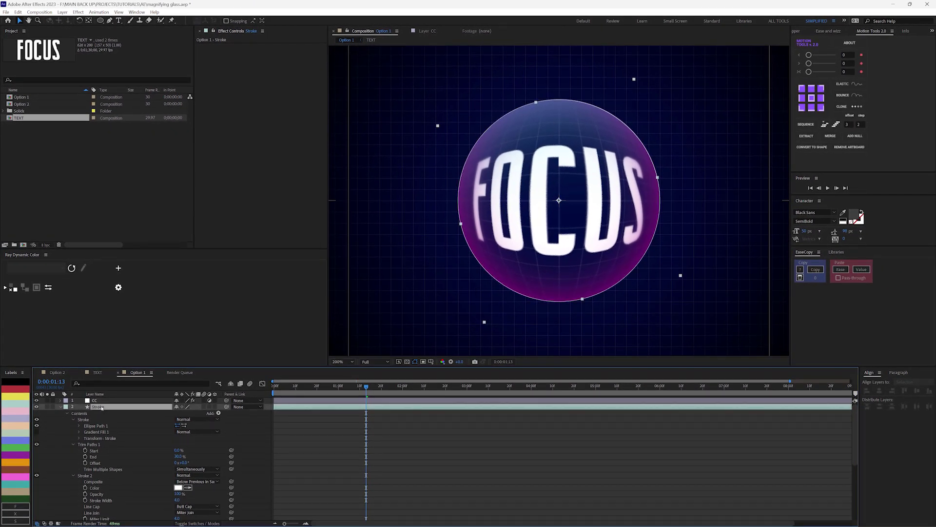
key("Return")
type("Stroke Highl")
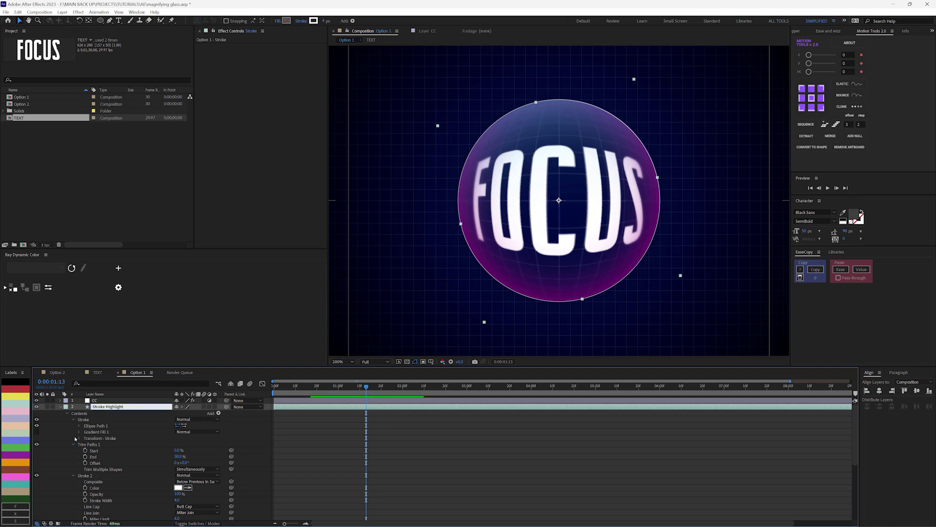
type("ight")
key("Return")
Collapse the Stroke Highlight layer and check its tapered arc in solo and against the full composition
left_click(60, 407)
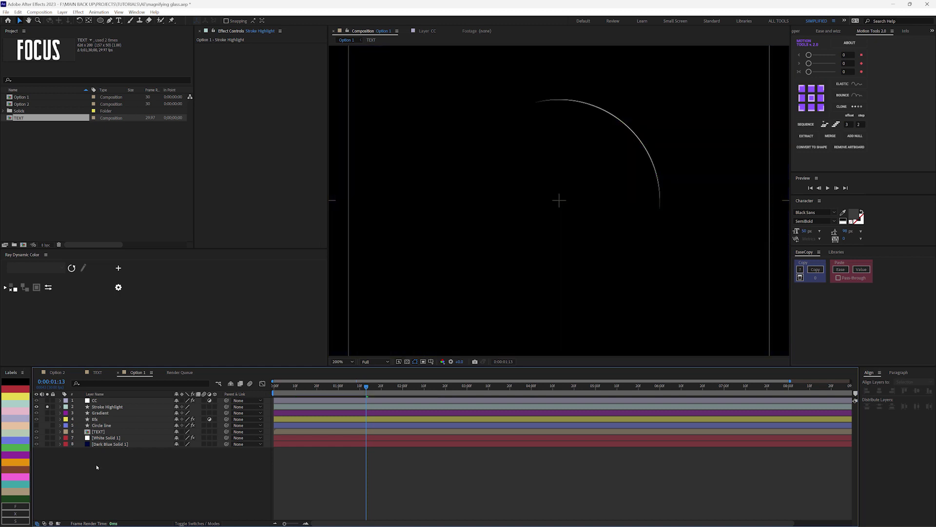
left_click(47, 407)
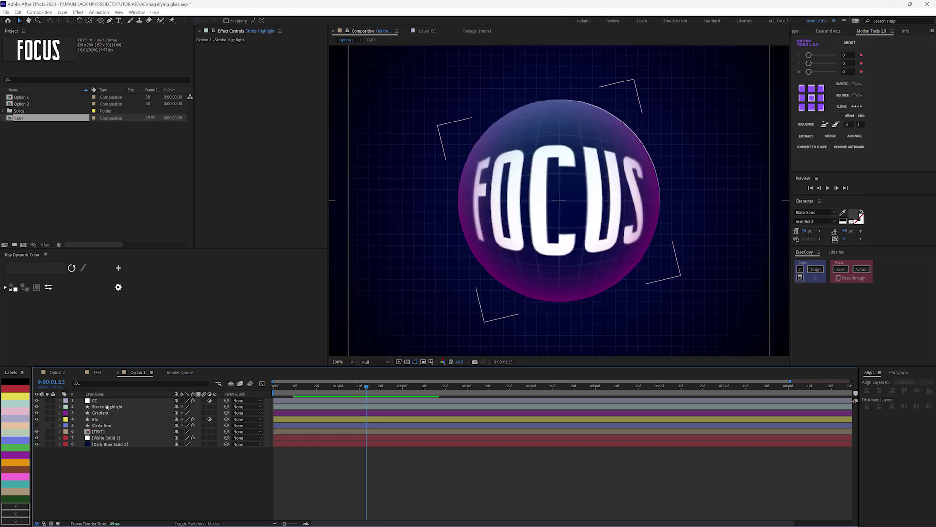
left_click(107, 407)
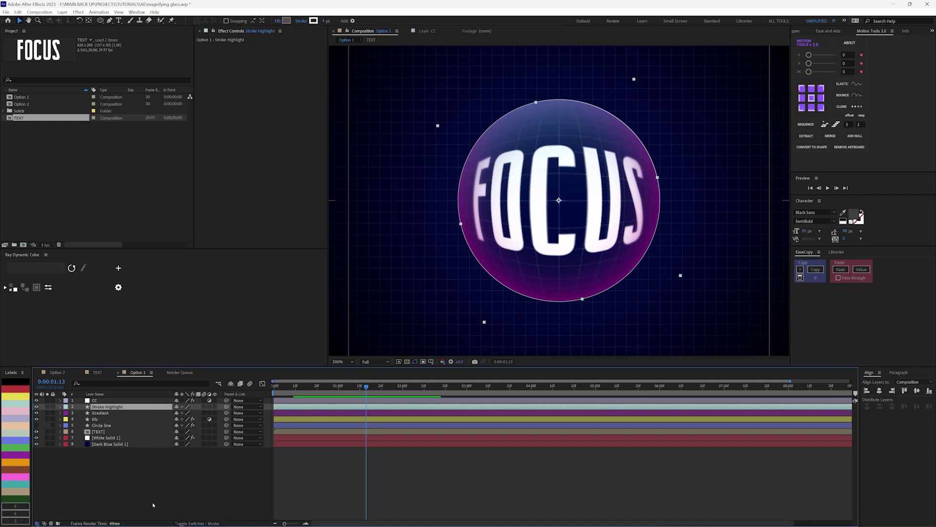
left_click(152, 469)
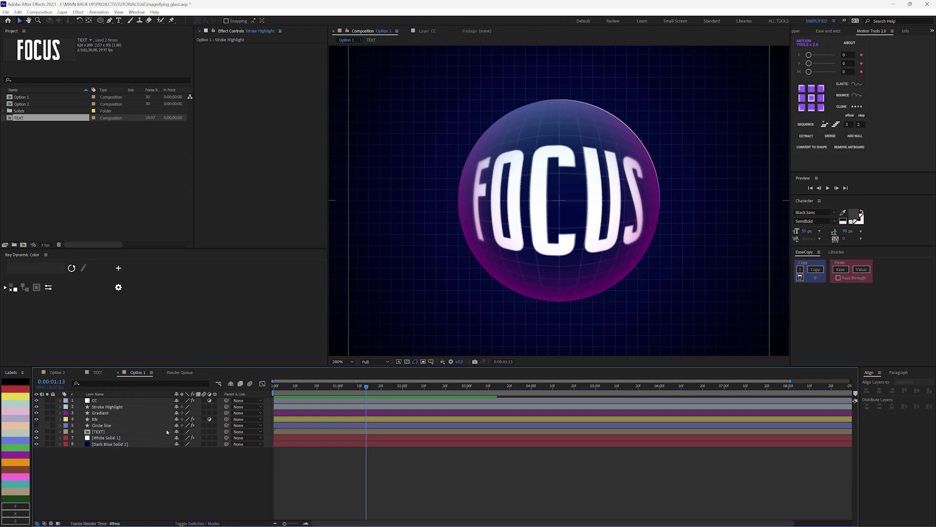
Rename the Gradient layer as Gradient and control
left_click(101, 413)
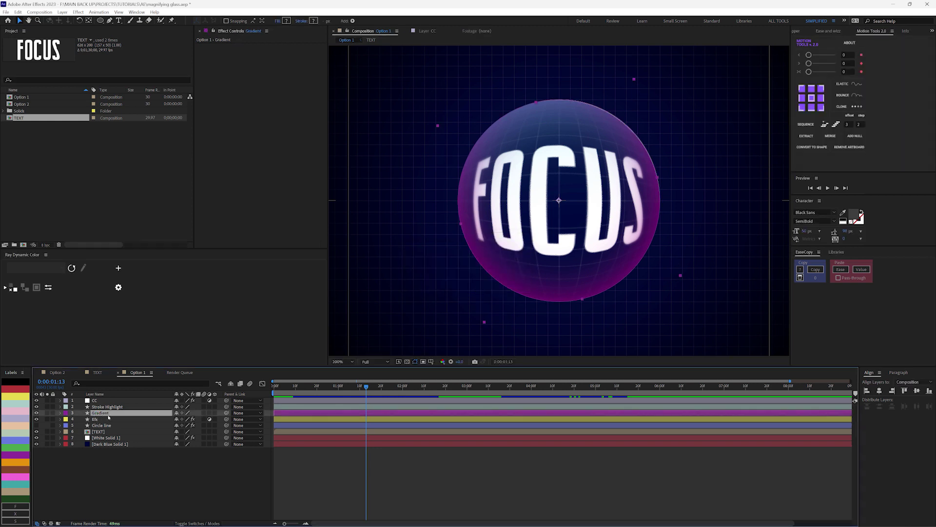
key("Return")
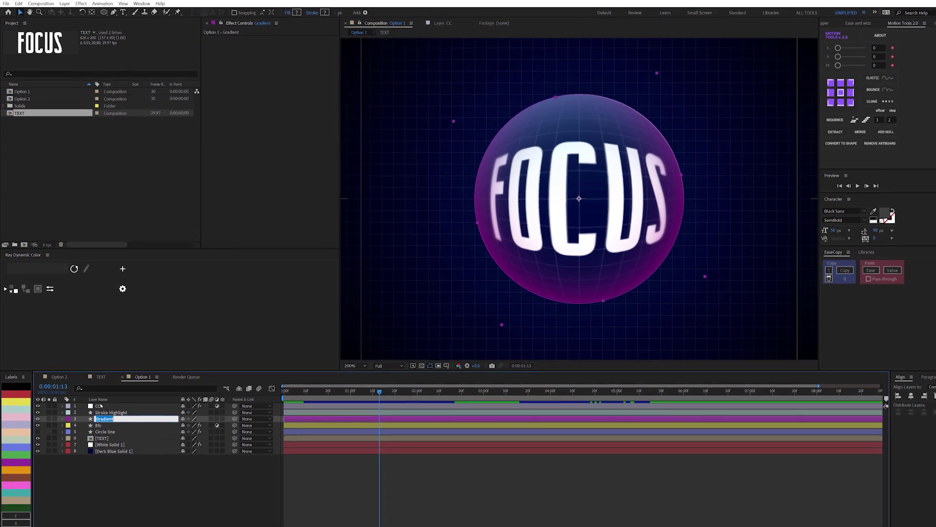
key("Right")
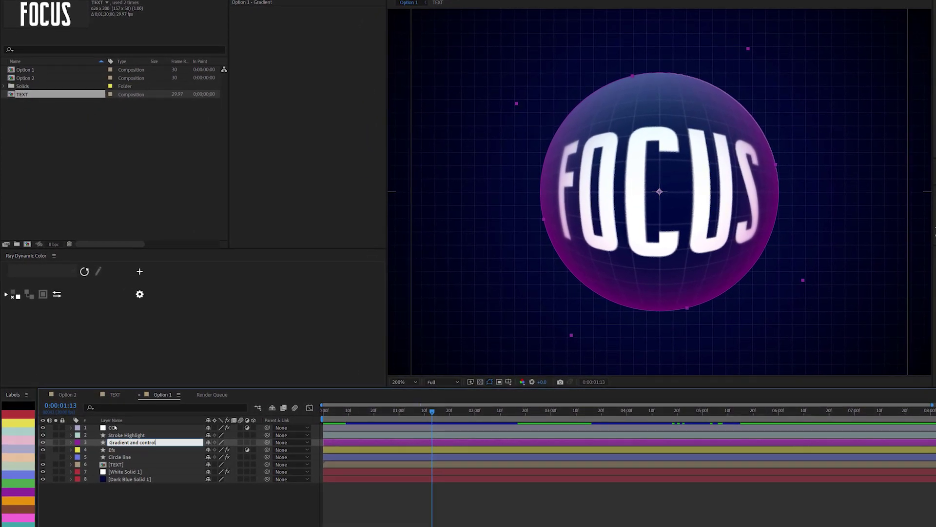
left_click(151, 455)
Parent the Efx and Stroke Highlight layers to the Gradient and control layer
left_click(113, 449)
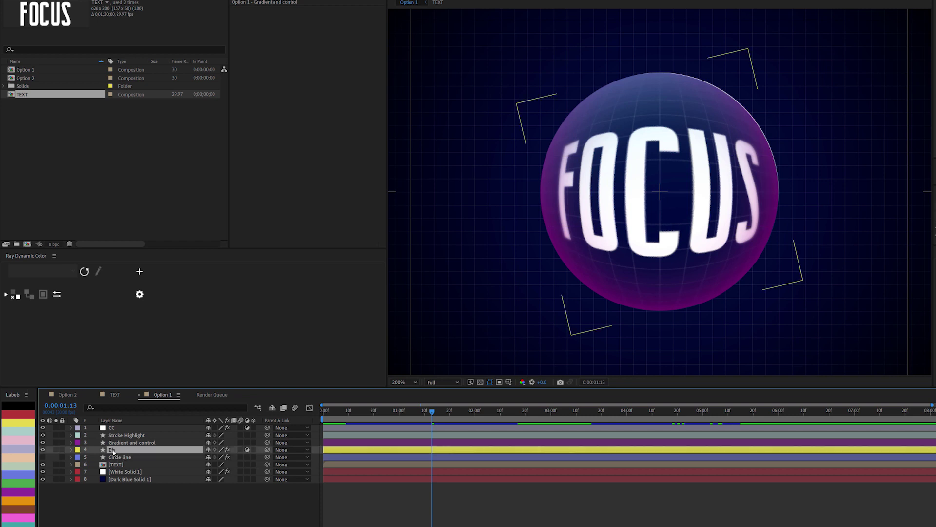
left_click_drag(267, 449, 128, 443)
left_click(126, 435)
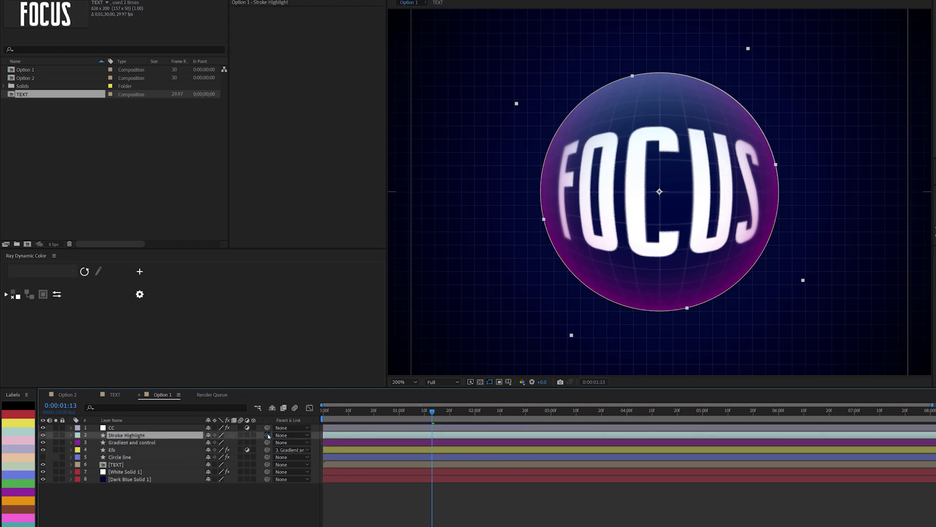
left_click_drag(267, 435, 144, 443)
Reveal the Gradient and control layer's Position, test the parenting by shifting the lens horizontally, and undo the shift
left_click(144, 442)
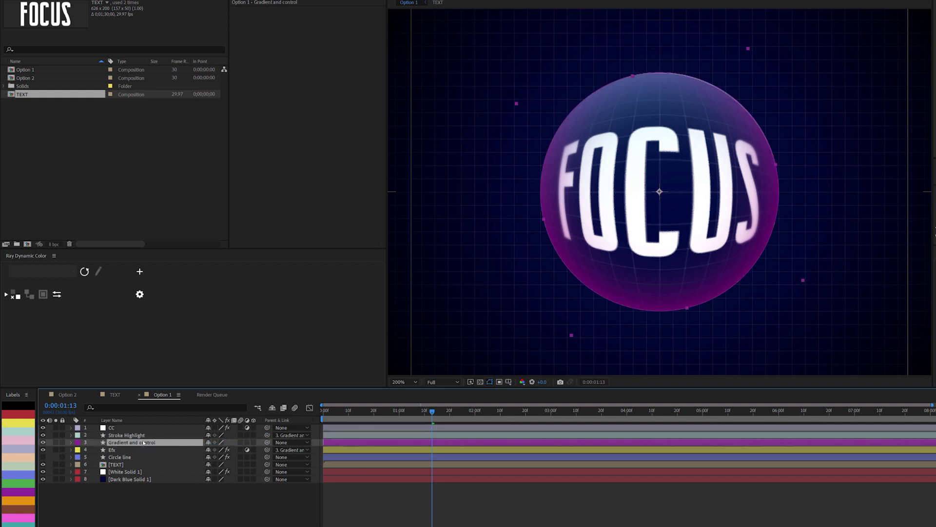
key("p")
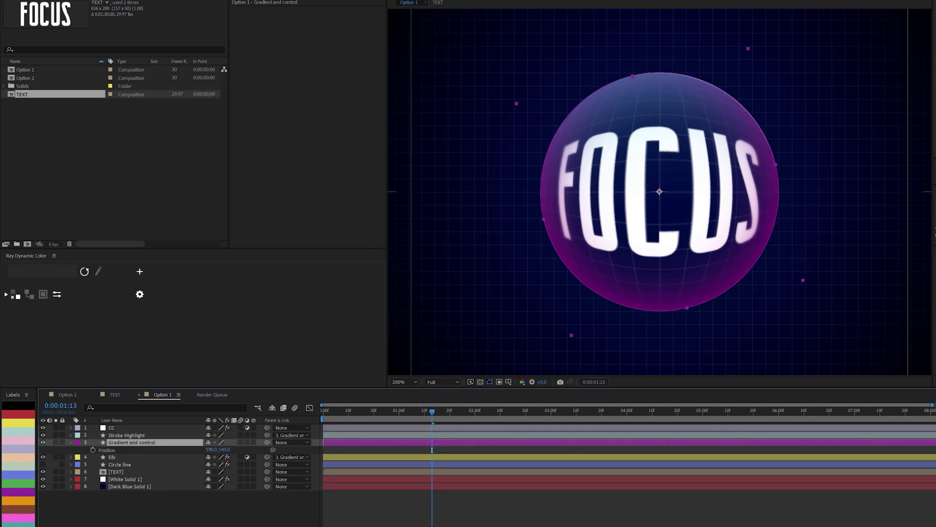
mouse_move(211, 450)
left_mouse_down()
mouse_move(318, 452)
mouse_move(216, 459)
mouse_move(253, 462)
mouse_move(218, 449)
mouse_move(390, 449)
mouse_move(170, 456)
mouse_move(268, 455)
mouse_move(201, 452)
left_mouse_up()
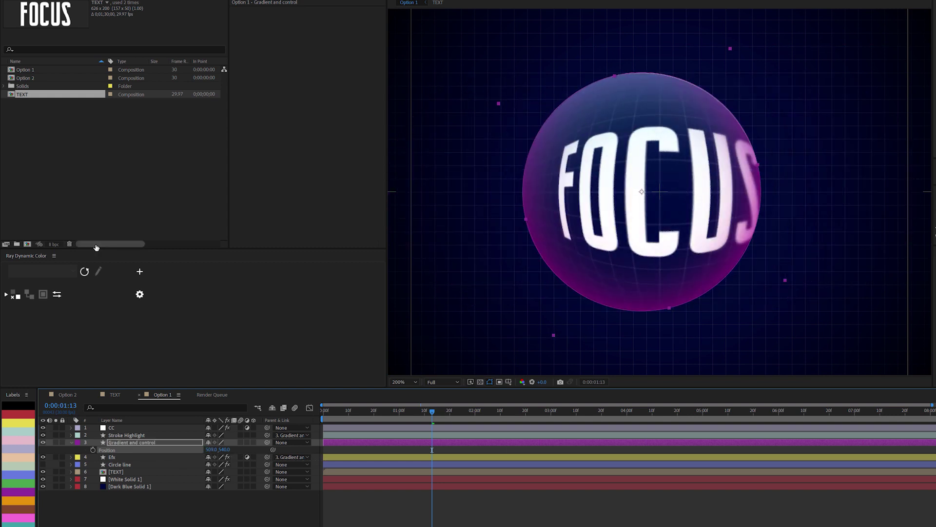
left_click_drag(96, 248, 113, 464)
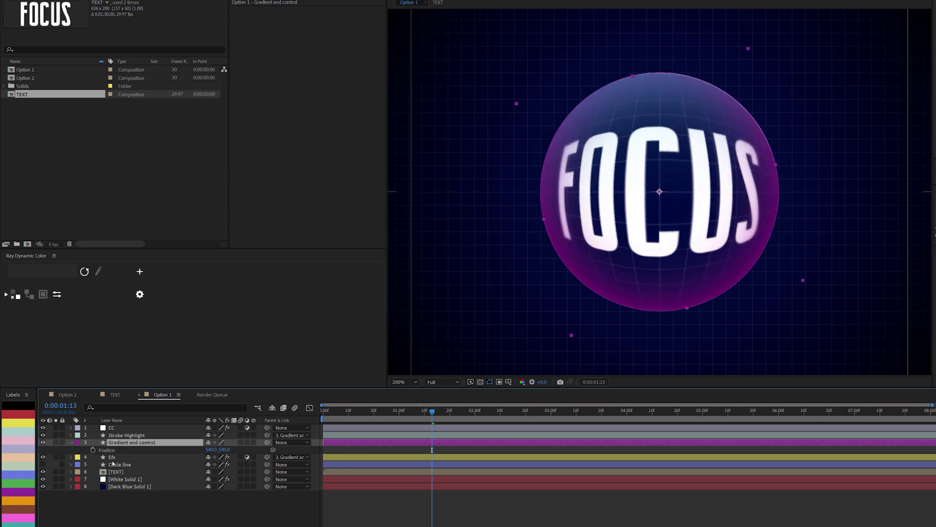
Link the Efx layer's Bulge Center to the Gradient and control layer's Position with an expression
left_click(115, 458)
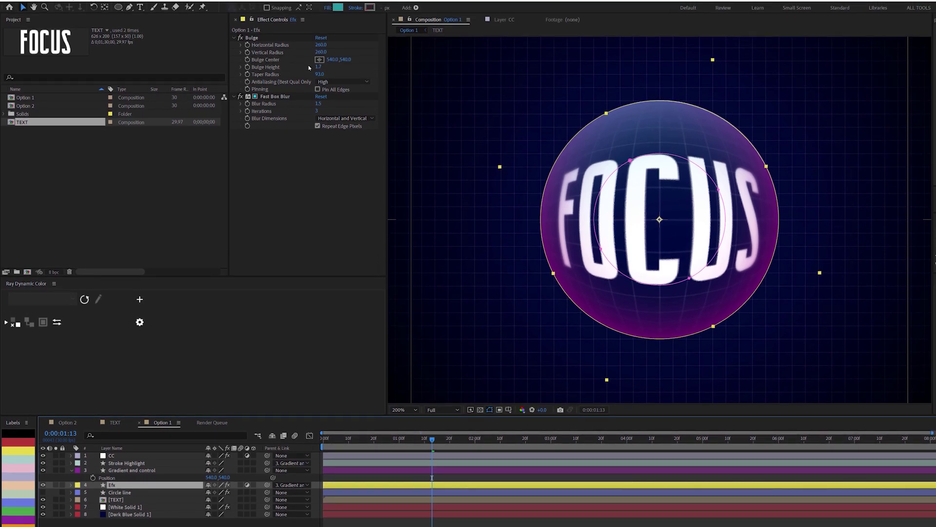
left_click(248, 59, "alt")
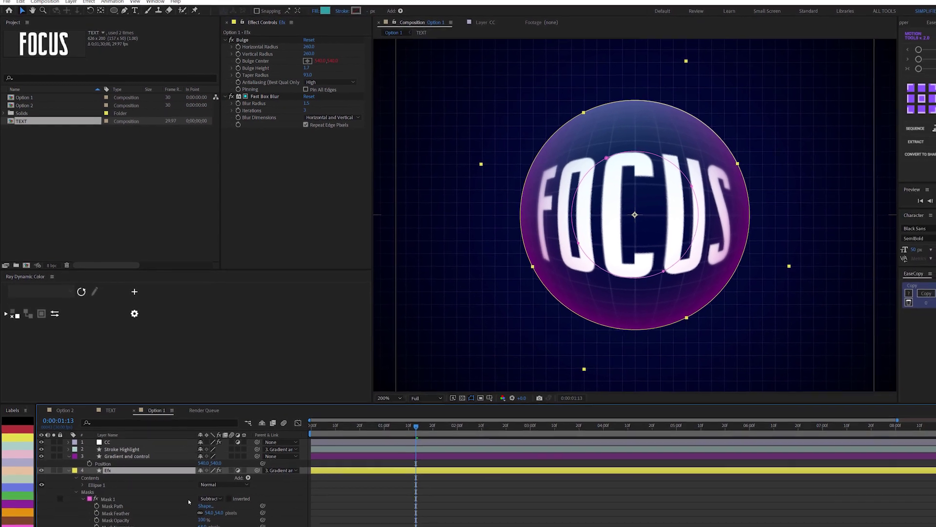
left_click_drag(197, 515, 113, 418)
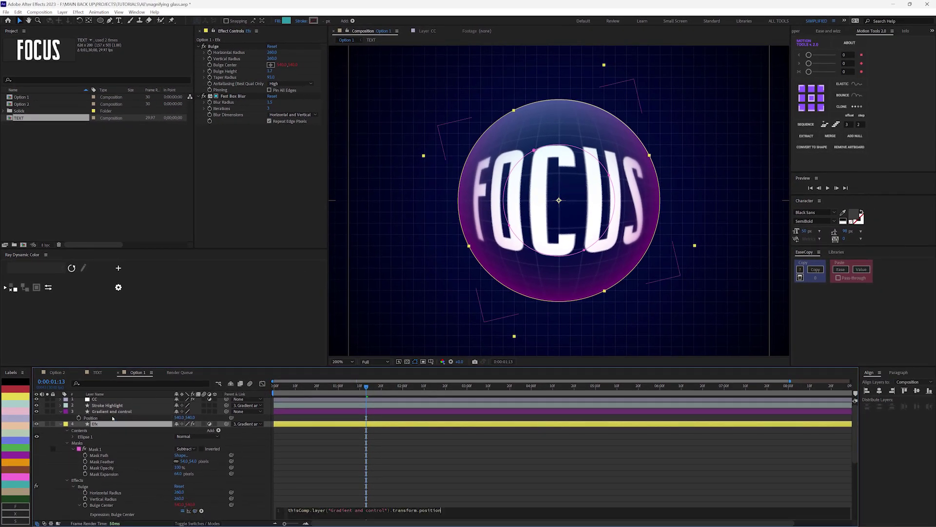
left_click(62, 464)
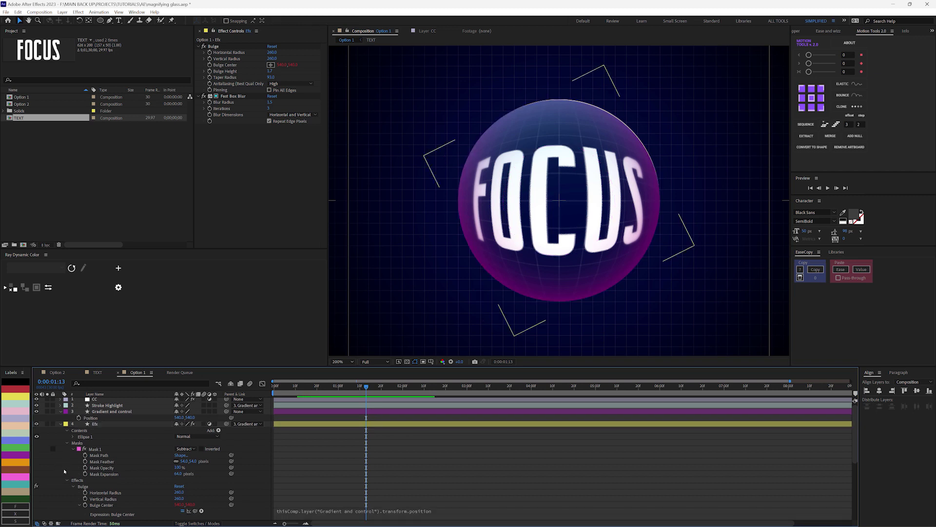
Test the Bulge Center link by shifting the Gradient and control layer horizontally, and undo the shift
left_click(62, 424)
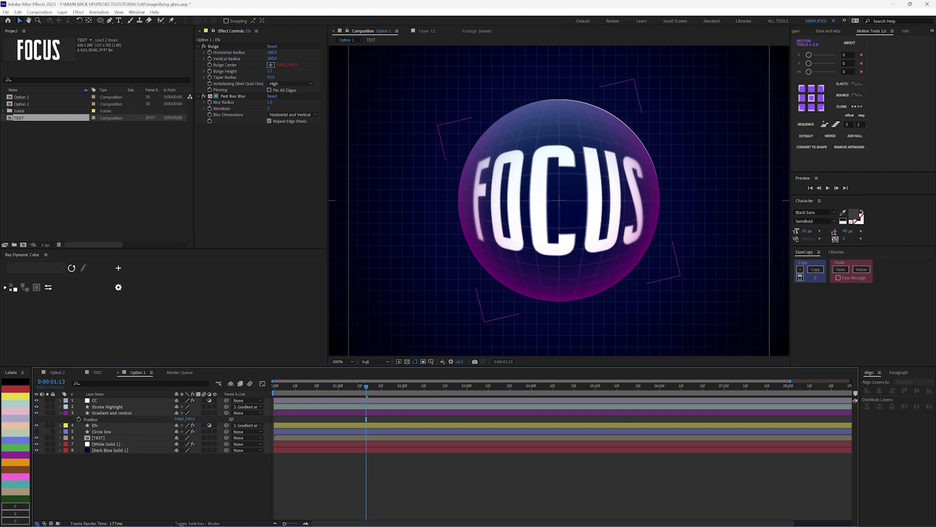
mouse_move(181, 419)
left_mouse_down()
mouse_move(241, 419)
mouse_move(45, 420)
mouse_move(191, 425)
mouse_move(184, 424)
left_mouse_up()
left_click(149, 413)
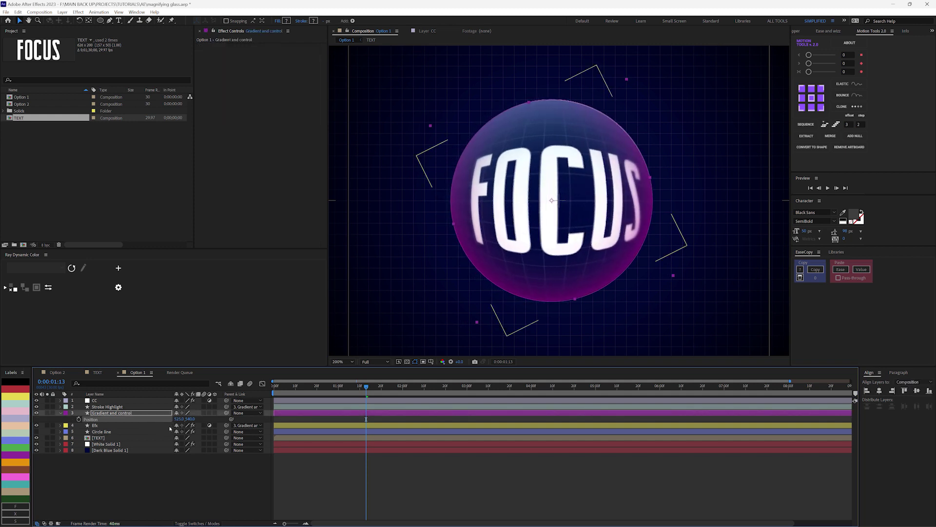
key("ctrl+z")
key("ctrl+z")
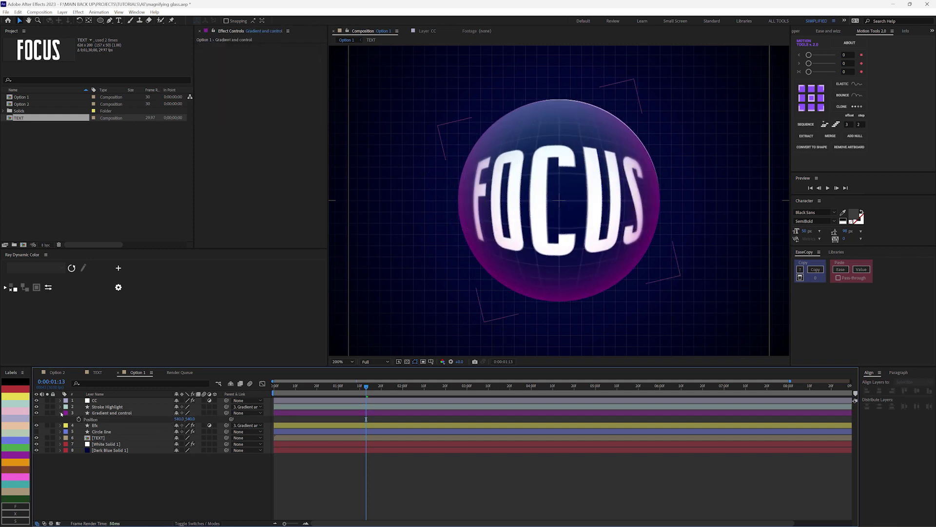
Remove the Rotation expression from the Gradient and control layer and check the result at different times
left_click(61, 413)
left_click(61, 413)
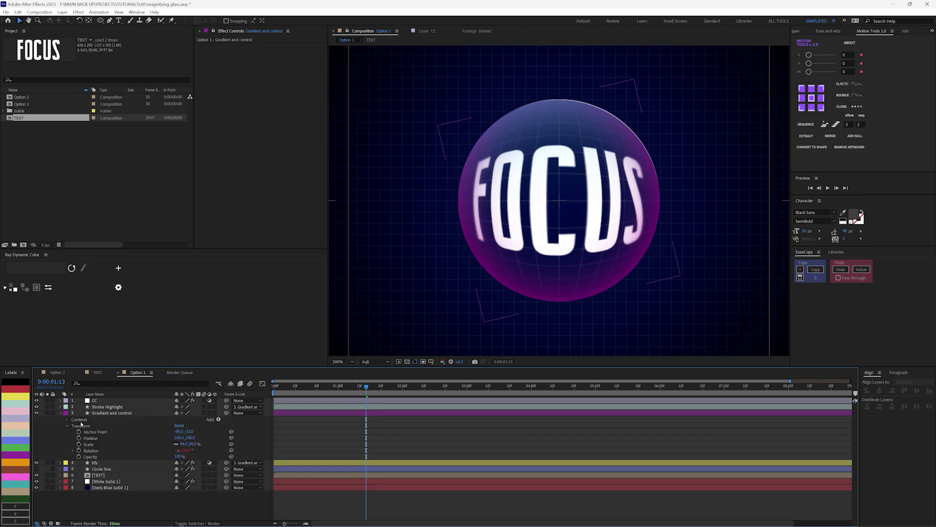
left_click(61, 414)
left_click(104, 413)
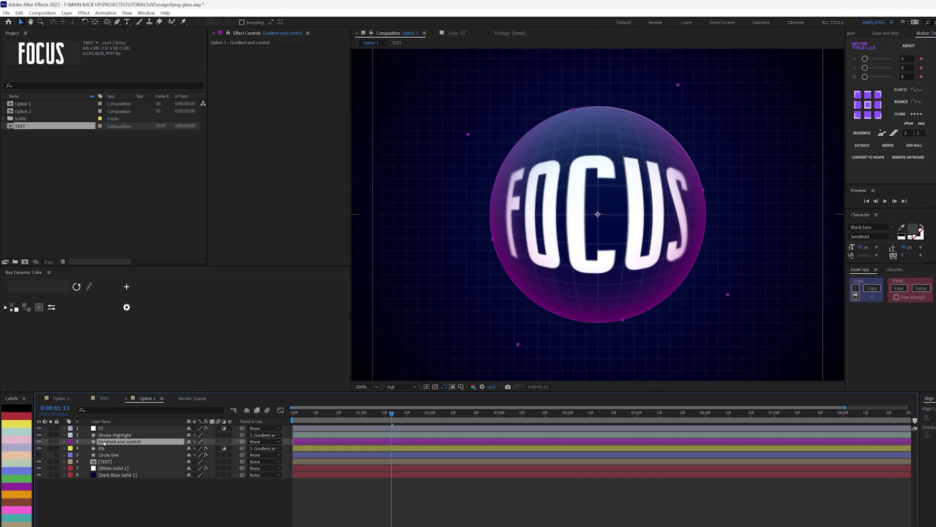
key("p")
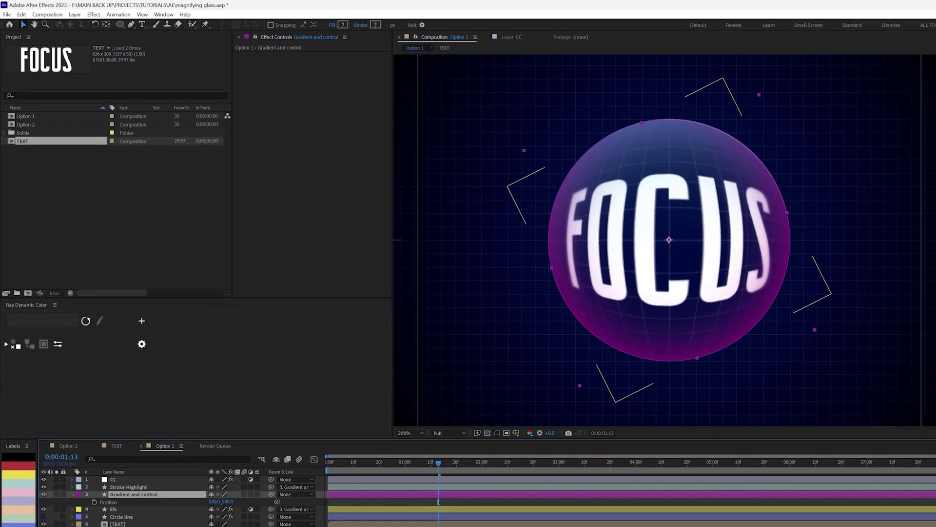
left_click_drag(439, 464, 405, 468)
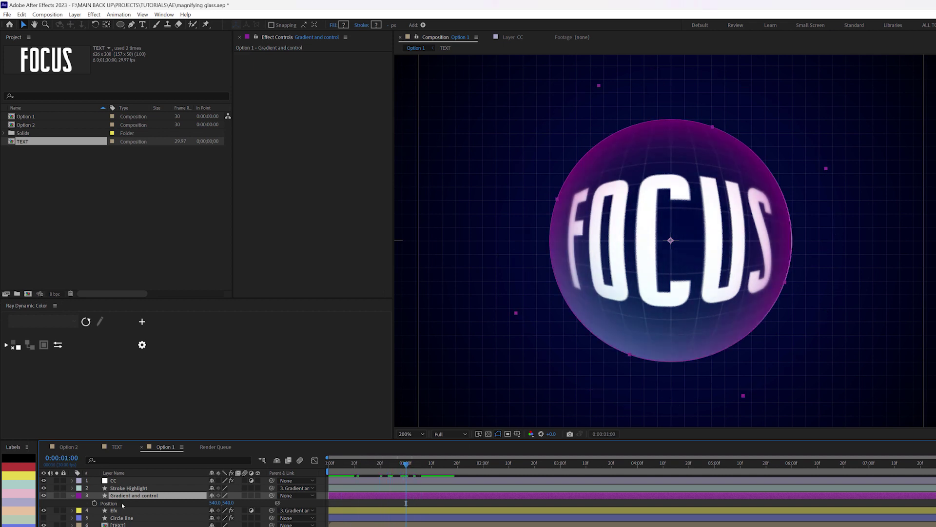
key("r")
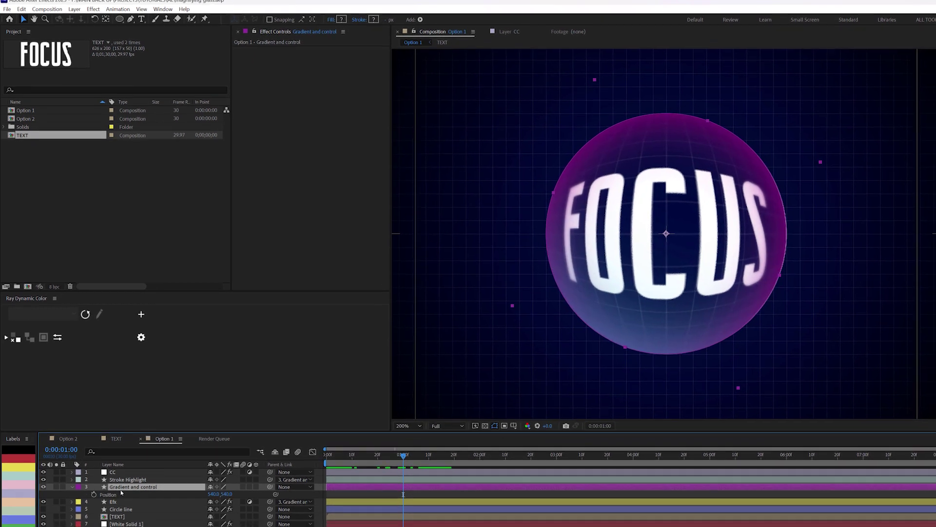
left_click(92, 462, "alt")
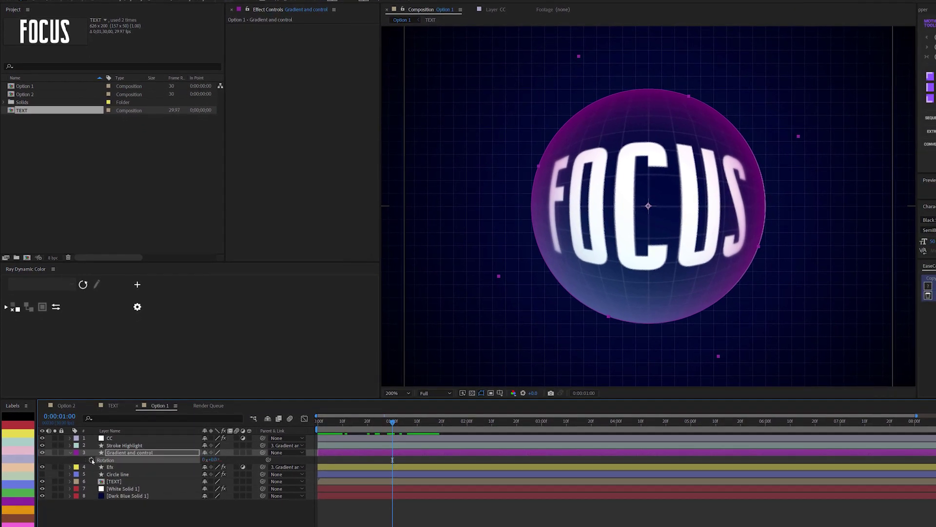
left_click(115, 476)
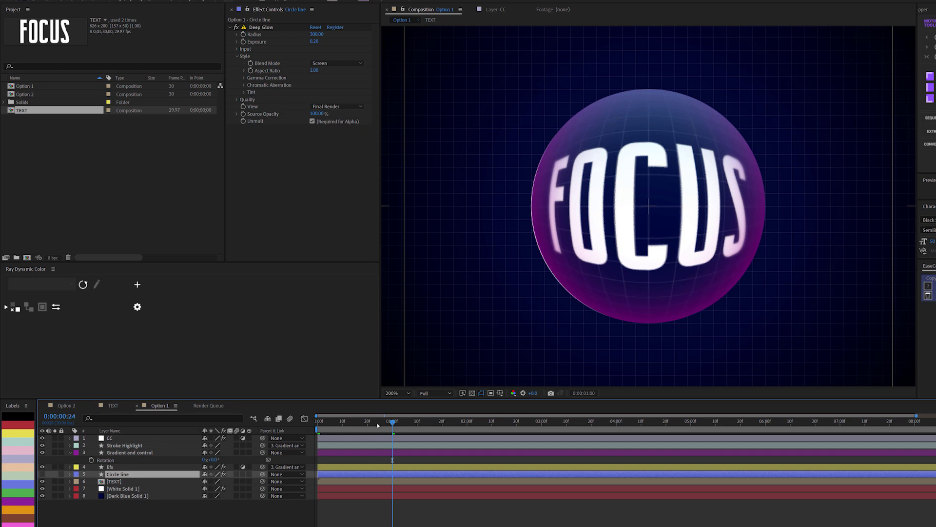
mouse_move(377, 425)
left_mouse_down()
mouse_move(364, 426)
mouse_move(388, 426)
left_mouse_up()
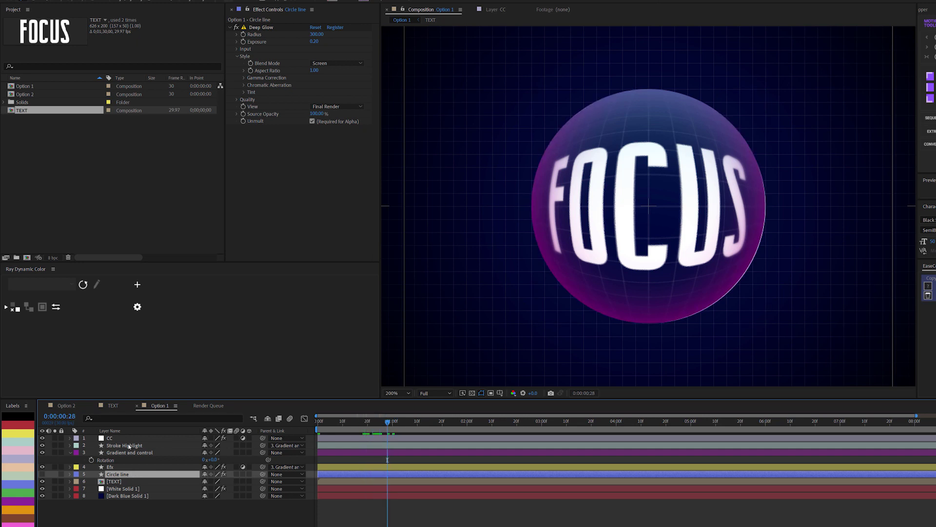
Remove the Rotation expression from the Stroke Highlight layer and collapse the open layer properties
left_click(122, 446)
key("r")
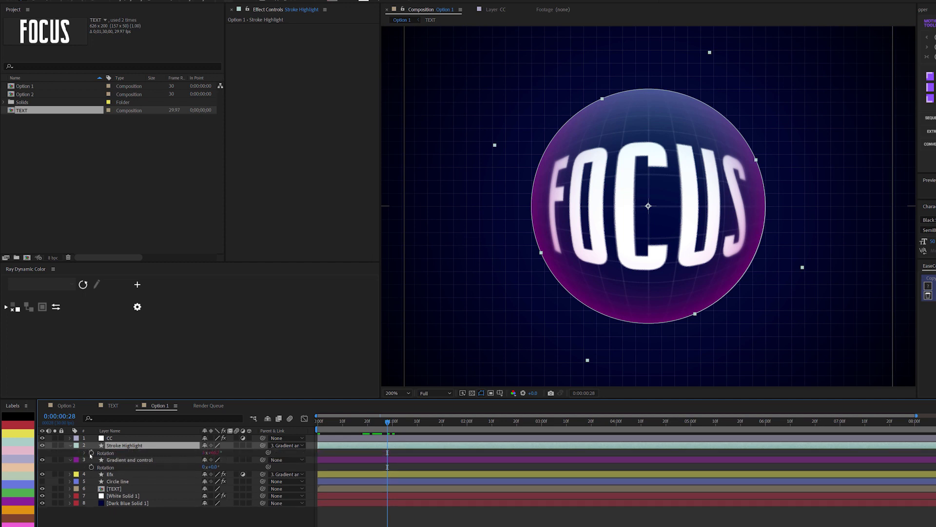
left_click(91, 453, "alt")
left_click(72, 453)
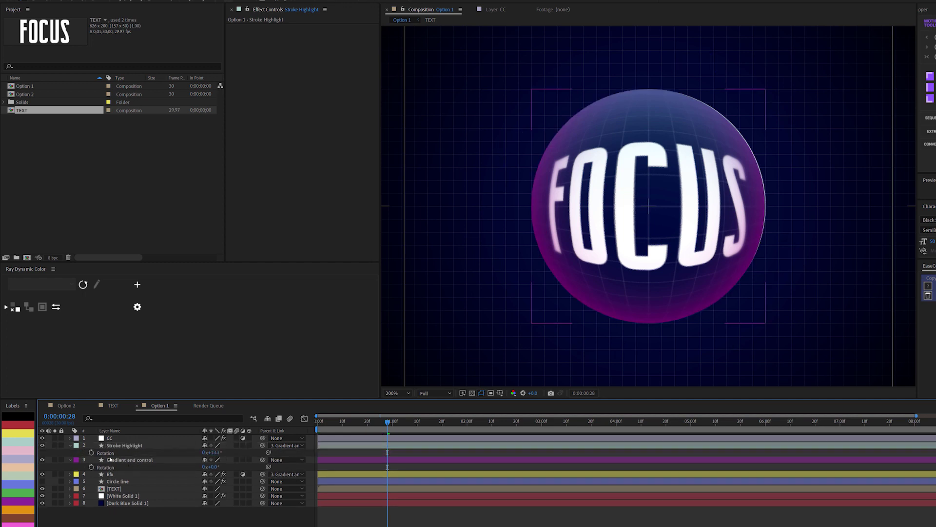
left_click(69, 445)
left_click(70, 453)
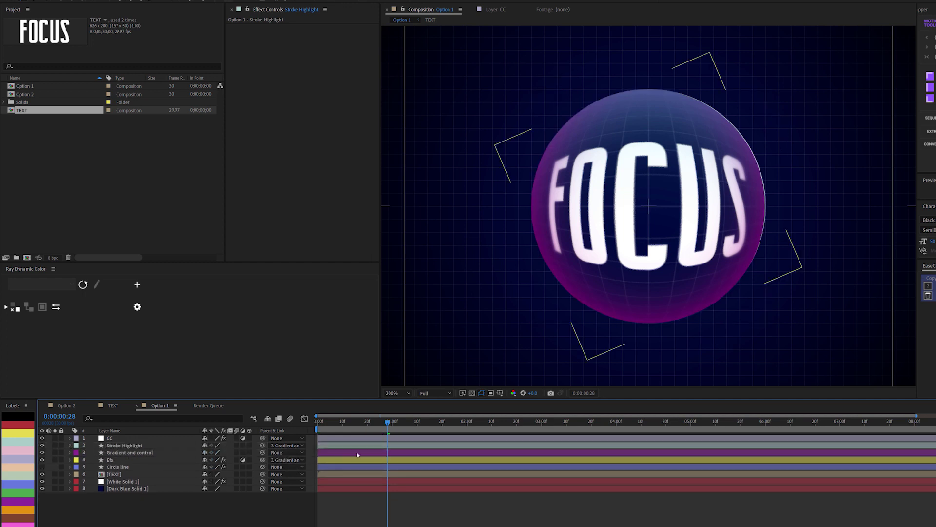
mouse_move(388, 422)
left_mouse_down()
mouse_move(340, 421)
mouse_move(398, 421)
left_mouse_up()
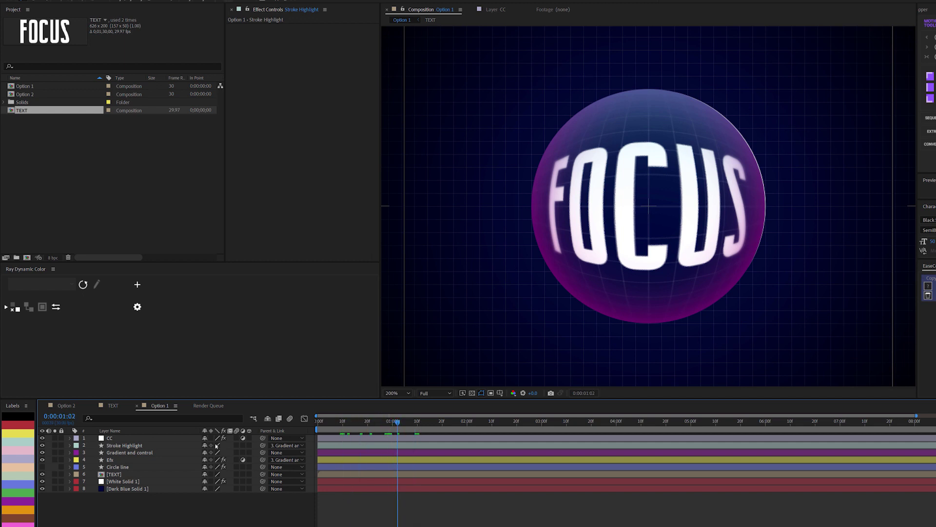
Keyframe the Gradient and control layer's Position at 0:00:00:00, setting Y to 1109 so the lens starts below the text
left_click(125, 453)
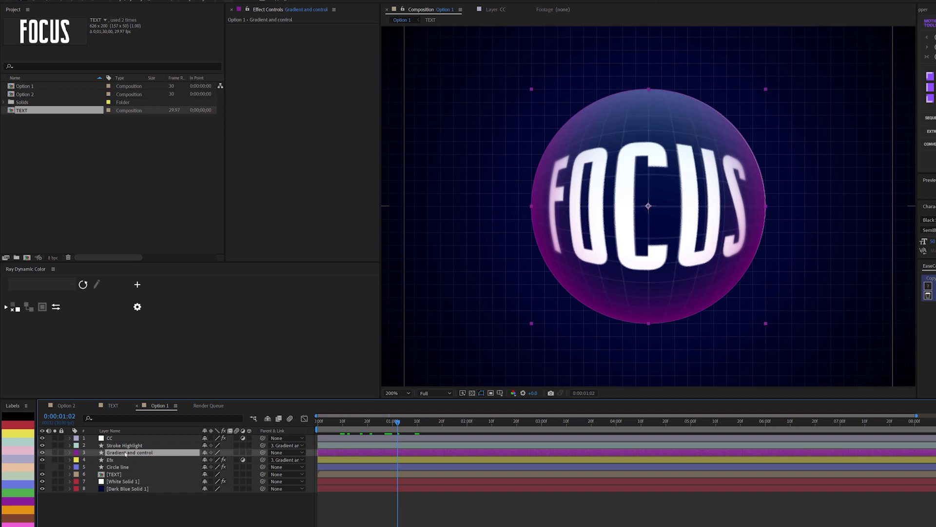
key("p")
key("Home")
key("alt+shift+p")
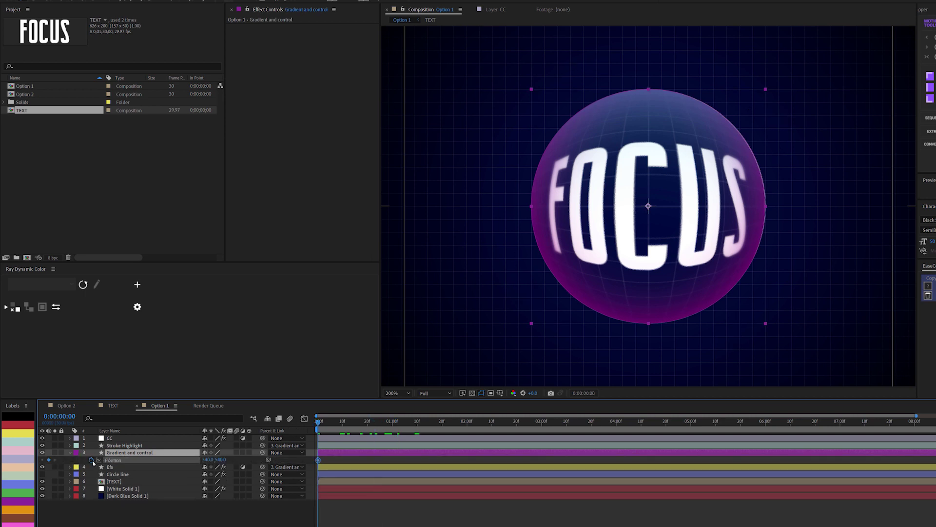
left_click_drag(207, 461, 462, 460)
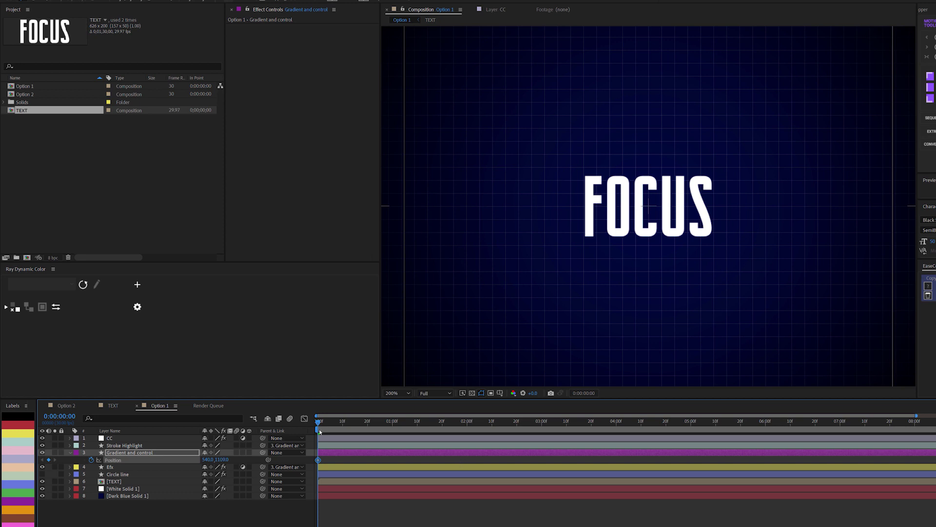
Keyframe the Gradient and control layer's Position at 0:00:03:00 with Y at -21, and review the lens passing over the text
left_click_drag(339, 429, 543, 432)
left_click(494, 437)
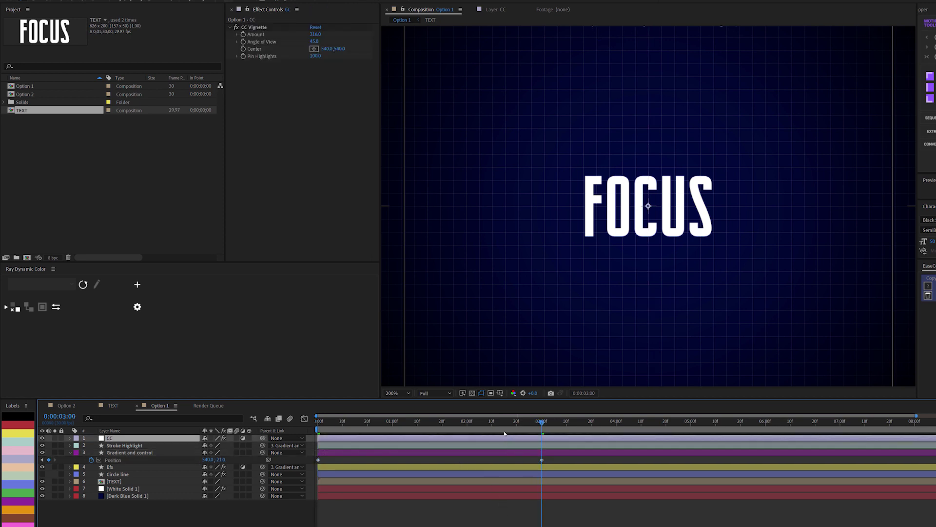
left_click_drag(504, 430, 439, 526)
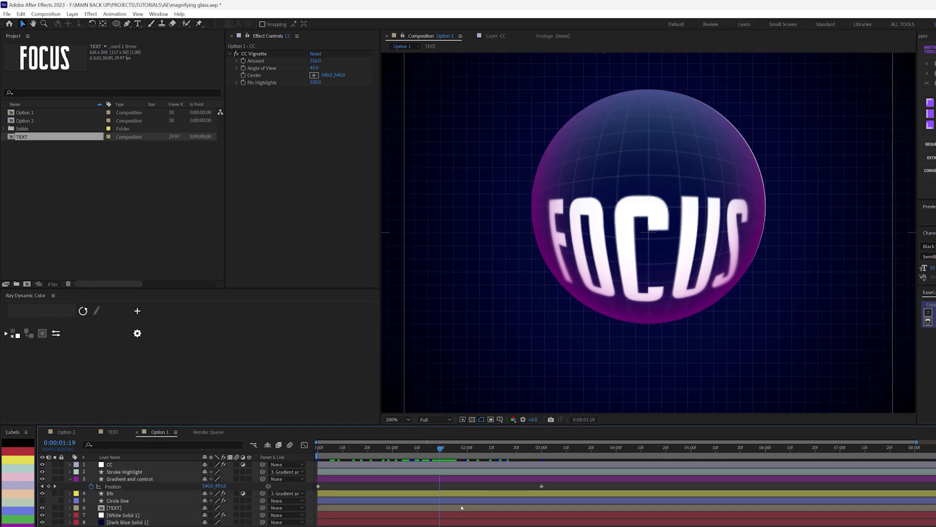
mouse_move(445, 450)
left_mouse_down()
mouse_move(398, 451)
mouse_move(433, 450)
left_mouse_up()
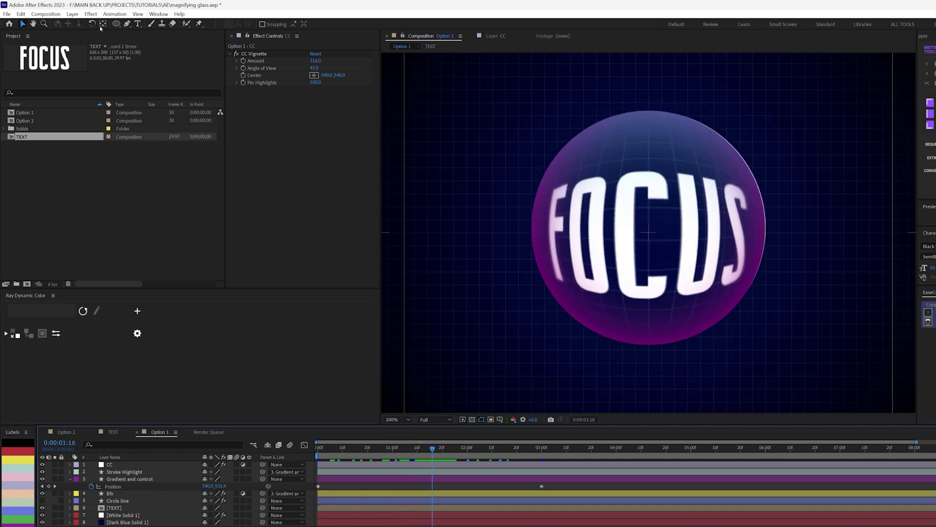
Choose the Rectangle tool and set its fill type to a solid color
left_click(126, 24)
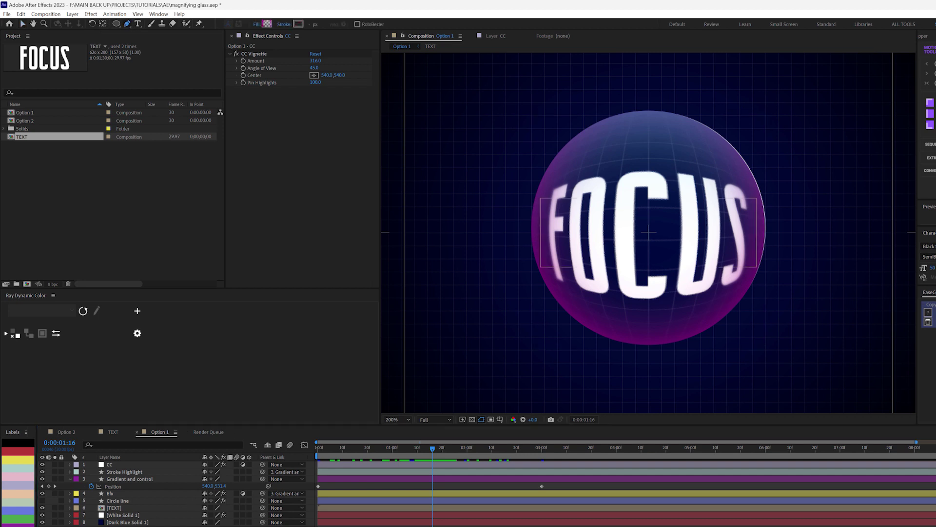
left_click_drag(116, 23, 132, 40)
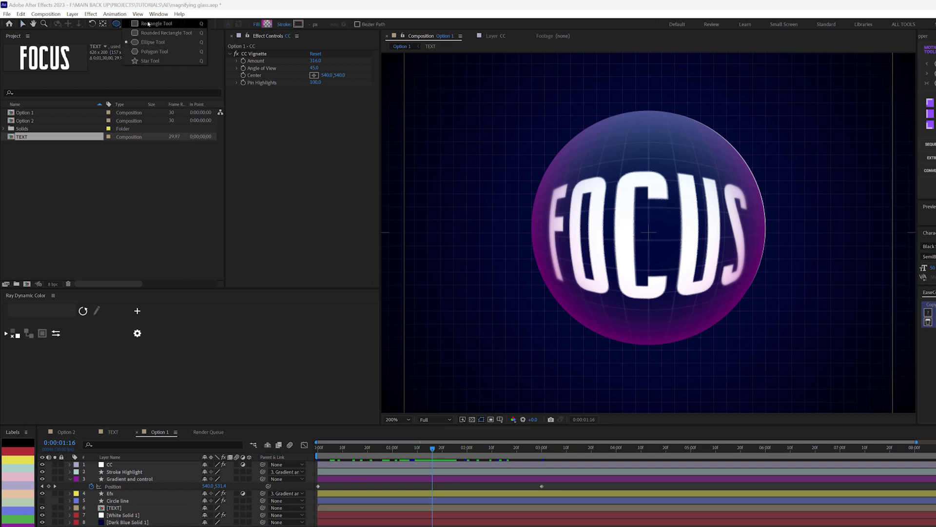
left_click(257, 24)
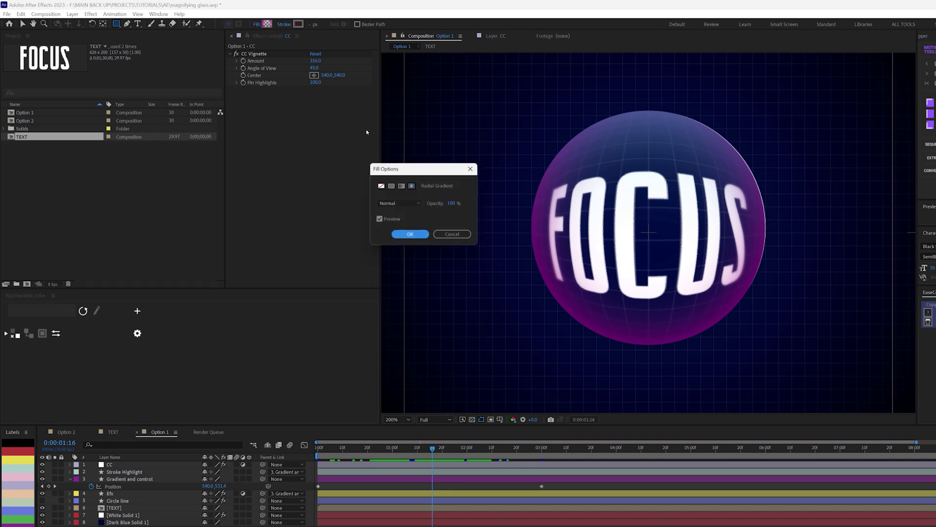
left_click(393, 186)
left_click(410, 234)
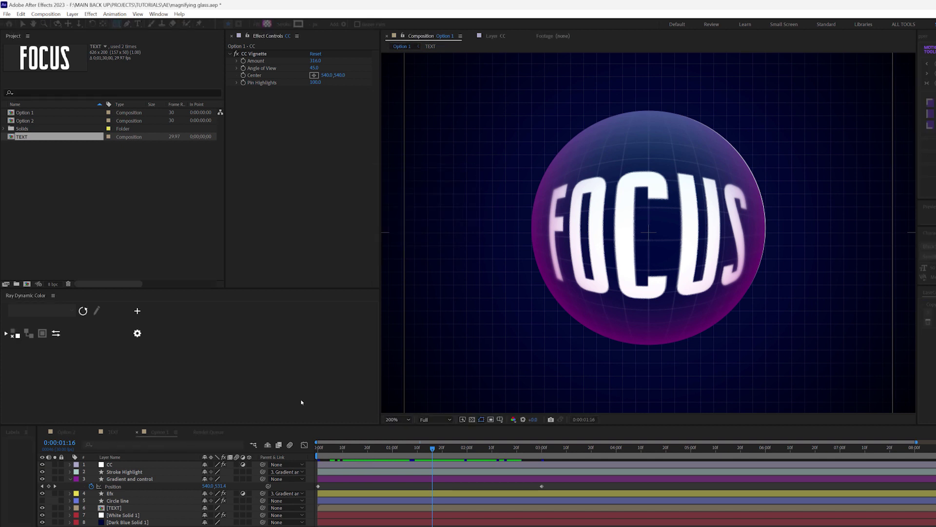
Draw a narrow vertical rectangle extending down from the lens's bottom edge as the magnifier's handle
key("comma")
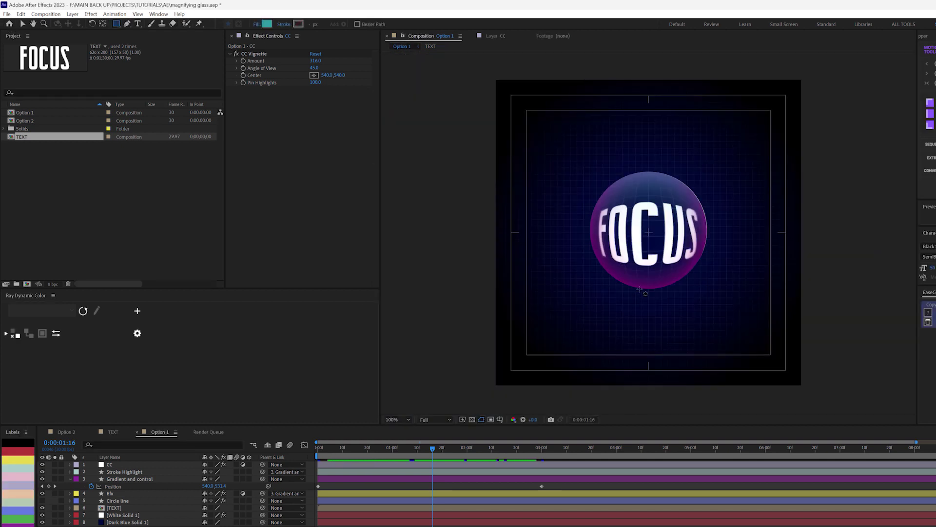
left_click_drag(644, 288, 654, 359)
key("v")
left_click(229, 486)
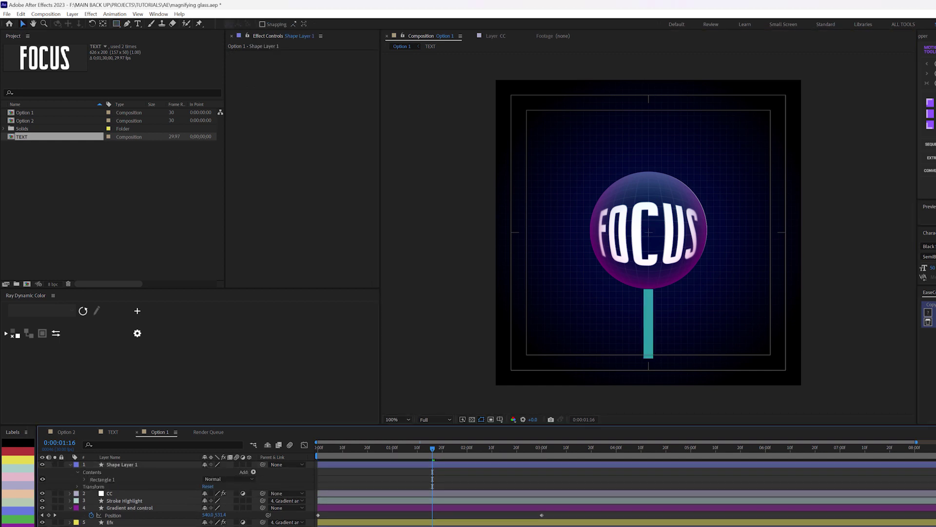
Rename the rectangle's shape layer as Handle and parent it to the Gradient and control layer
left_click(127, 465)
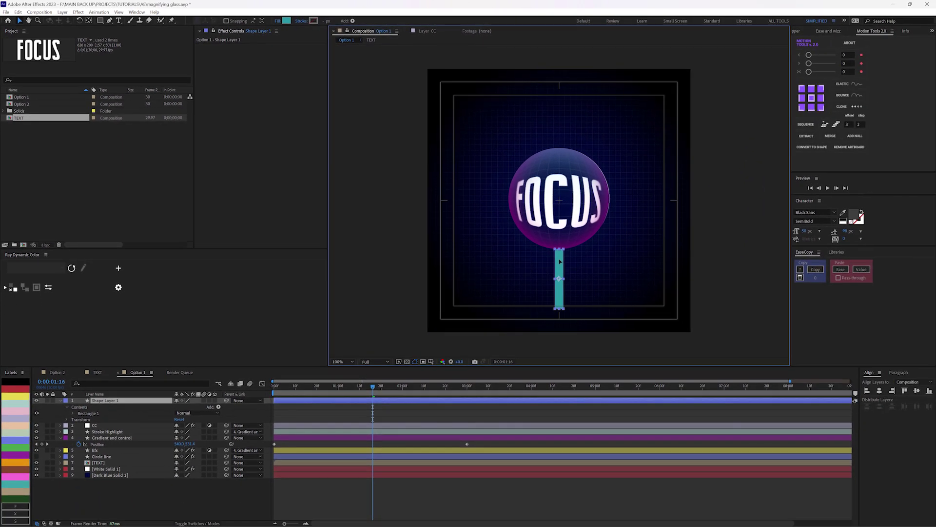
key("Return")
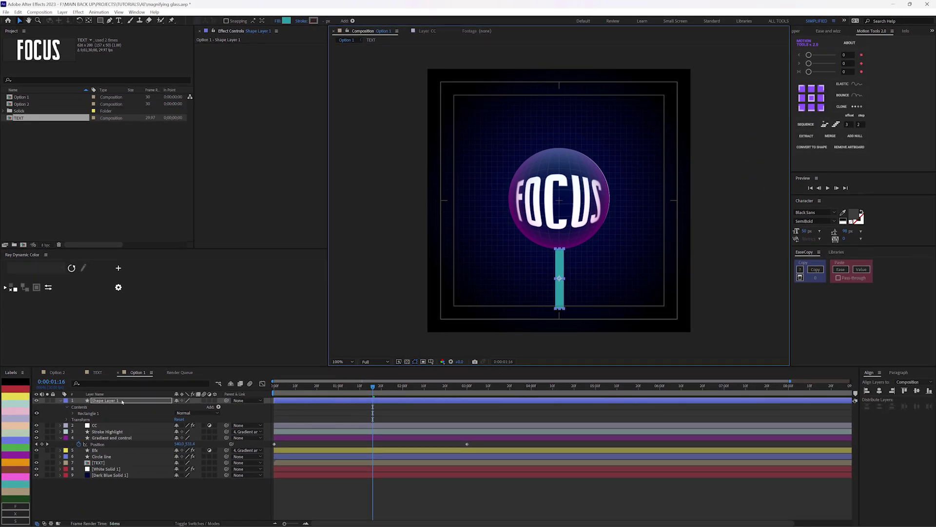
type("Ha")
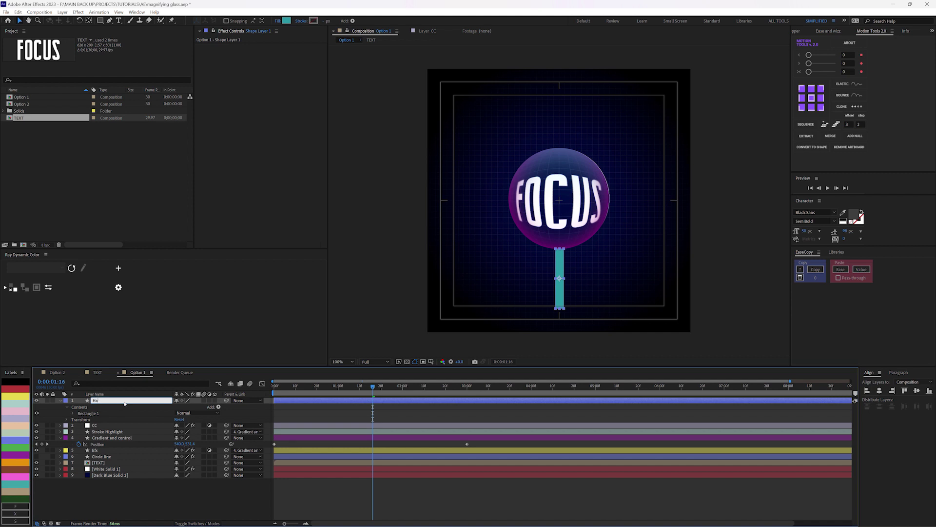
type("ndle")
key("Return")
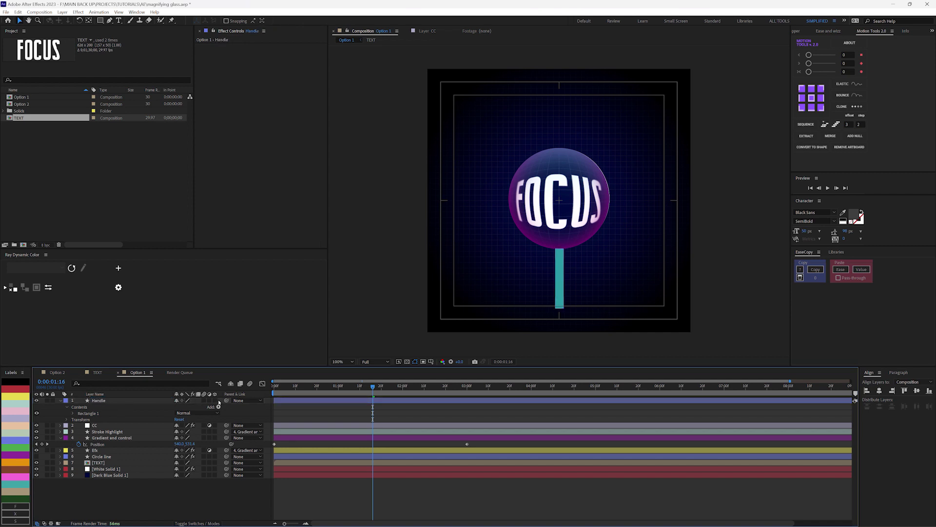
left_click_drag(173, 422, 122, 438)
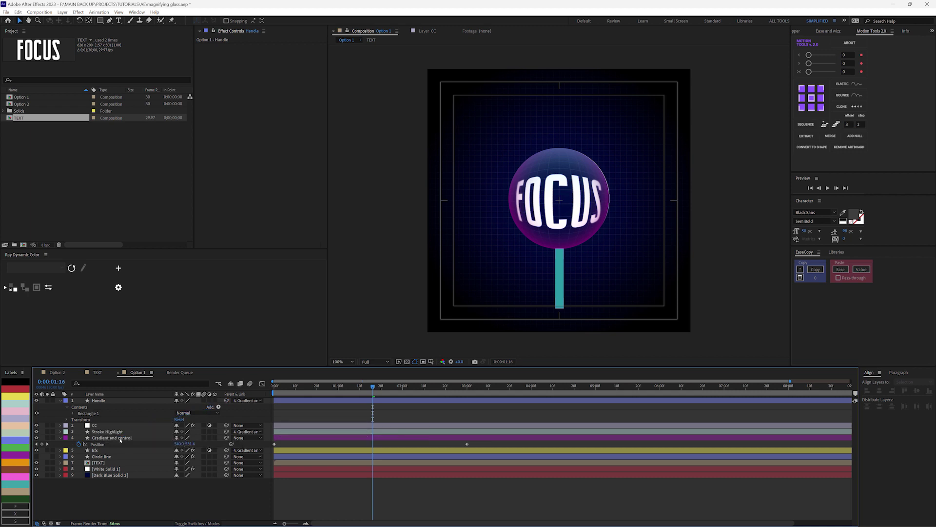
Add Position keyframes to the Gradient and control layer at 0:00:01:12 and 0:00:01:27, setting Y to about 530 on the second
mouse_move(375, 391)
left_mouse_down()
mouse_move(434, 388)
mouse_move(354, 395)
mouse_move(382, 393)
mouse_move(372, 393)
left_mouse_up()
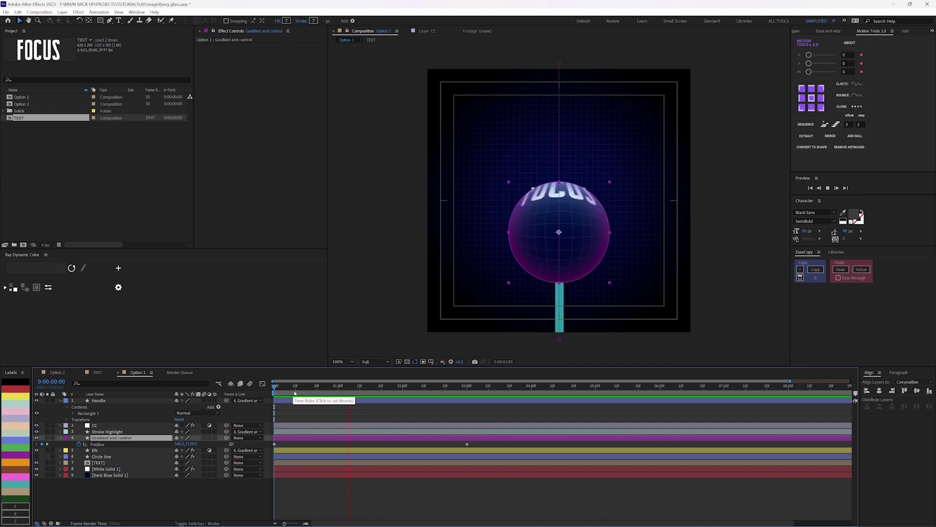
key("space")
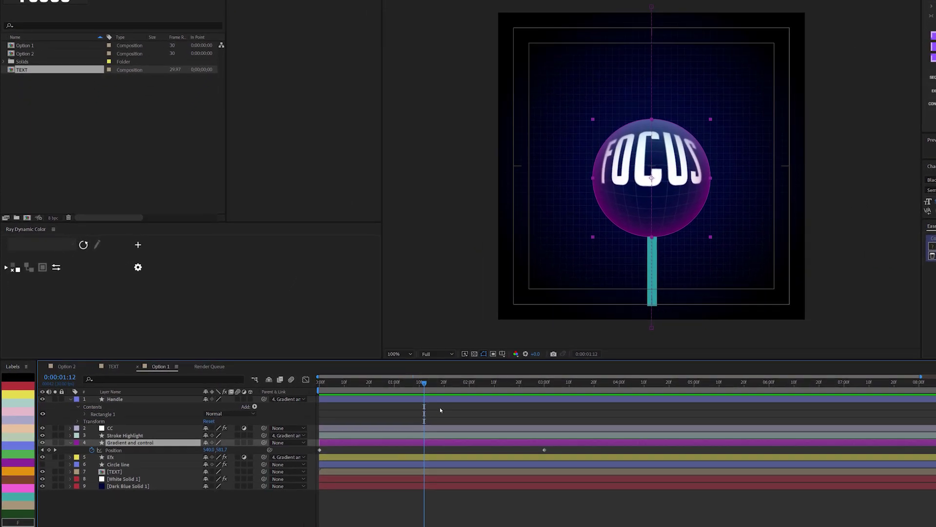
left_click_drag(420, 382, 433, 385)
left_click(49, 451)
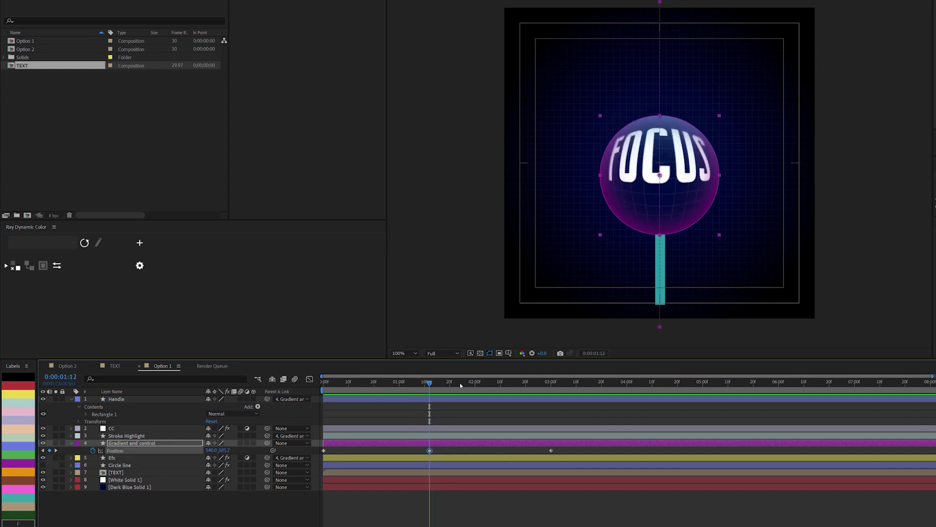
key("space")
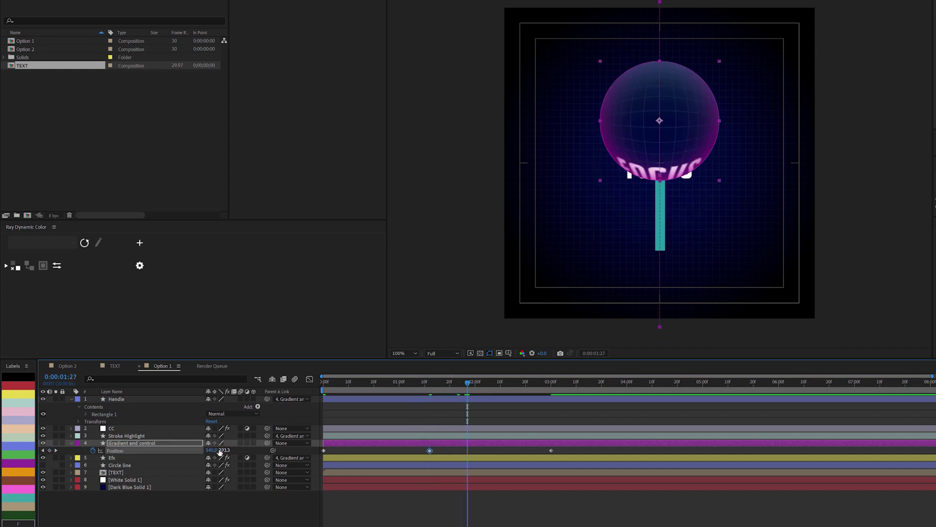
left_click_drag(221, 450, 280, 449)
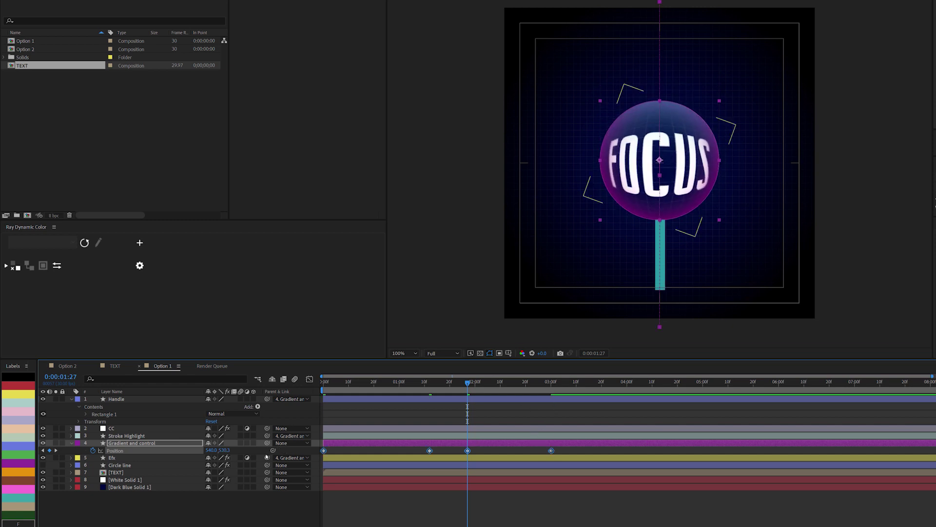
Apply Easy Ease to all four Position keyframes of the Gradient and control layer and display their speed graph
left_click_drag(554, 404, 324, 452)
right_click(324, 452)
mouse_move(356, 438)
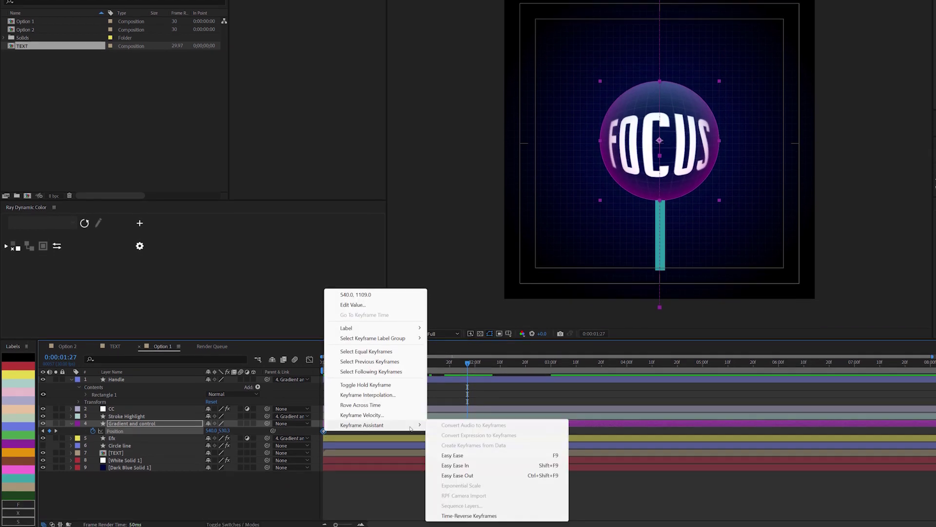
left_click(464, 477)
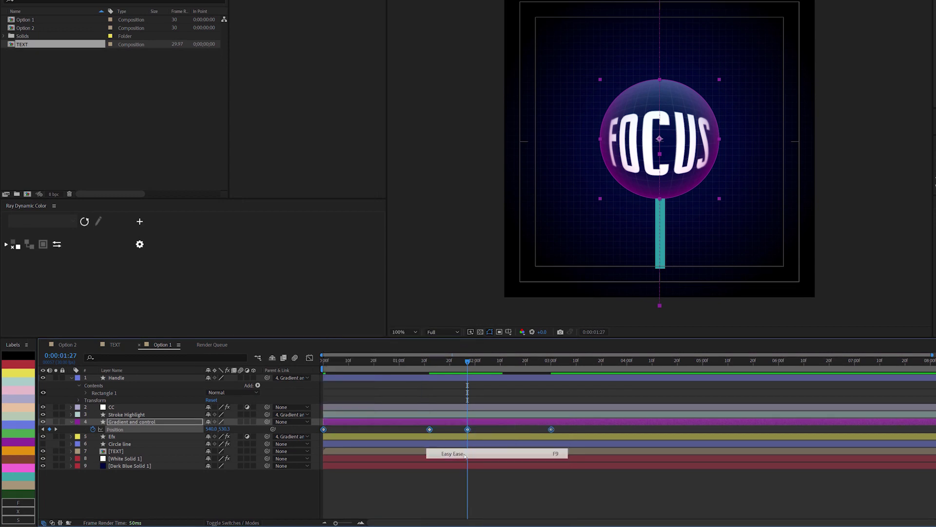
key("shift+F3")
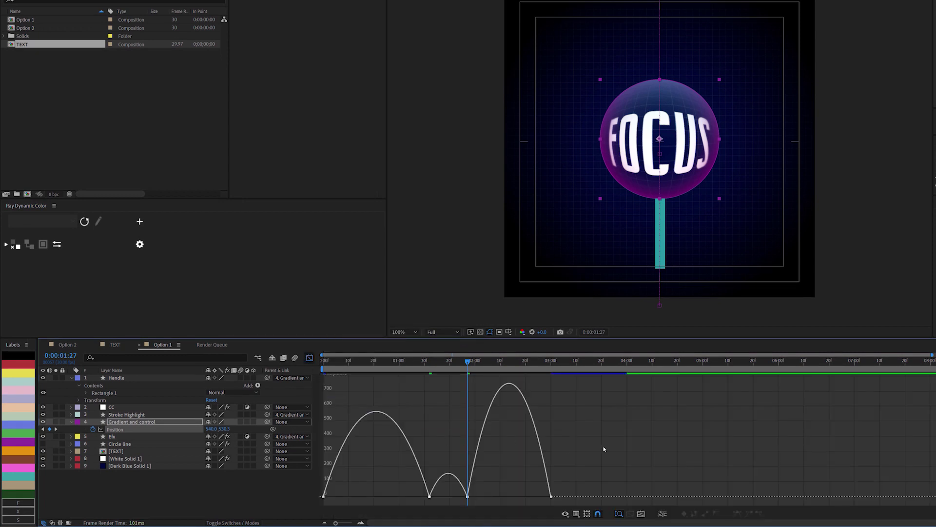
Reshape the Position speed graph so the lens enters fast, moves slowly through the middle keyframes and exits fast
left_click(323, 496)
left_click_drag(341, 496, 318, 499)
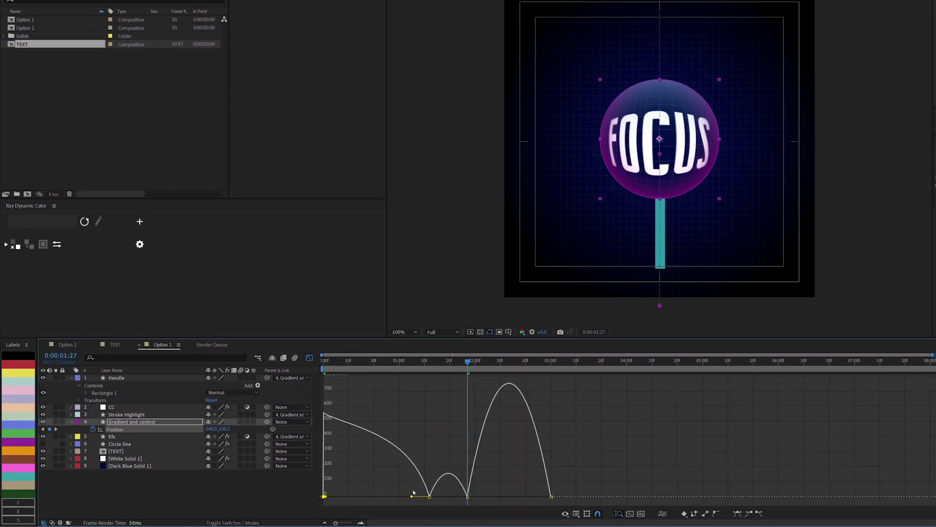
left_click_drag(409, 488, 376, 496)
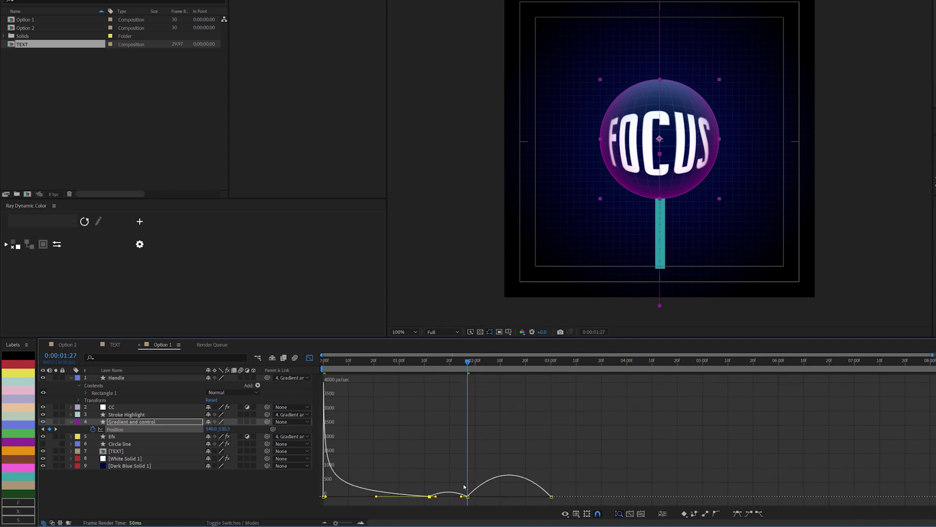
left_click_drag(464, 486, 483, 500)
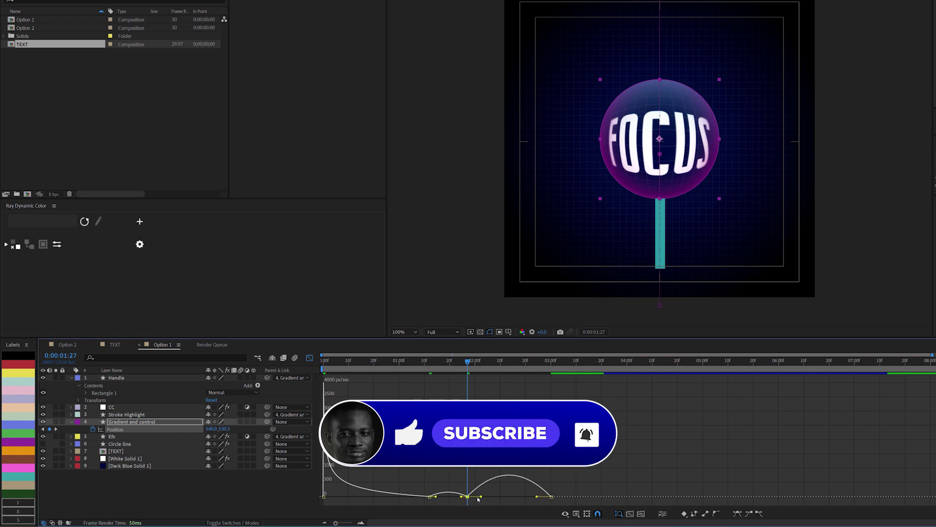
left_click_drag(481, 496, 511, 499)
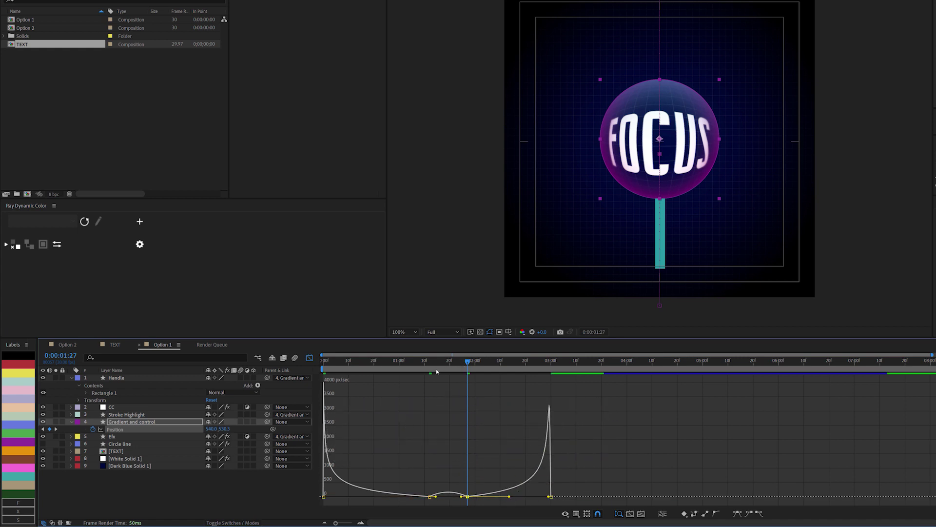
Preview the lens animation from the start, park the time at 0:00:01:25 and close the speed graph
left_click_drag(436, 372, 323, 371)
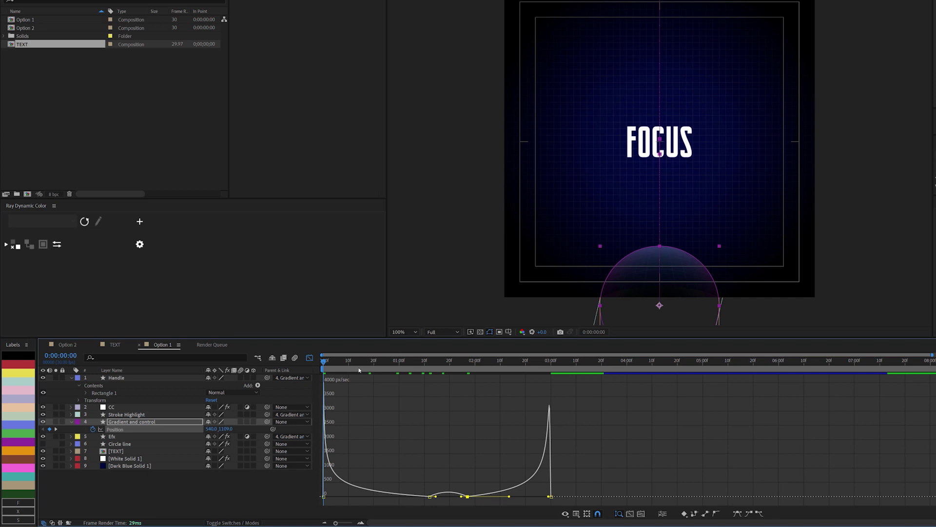
key("space")
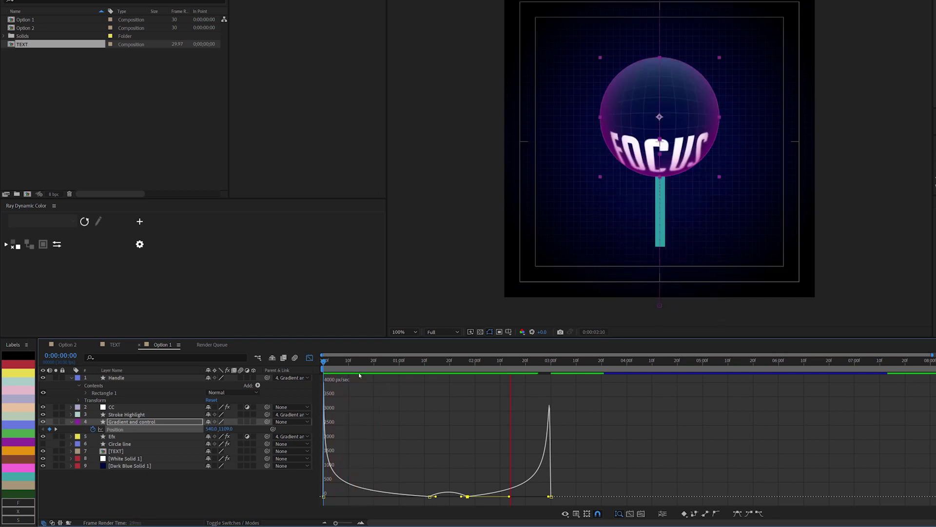
left_click_drag(422, 371, 462, 369)
left_click(309, 358)
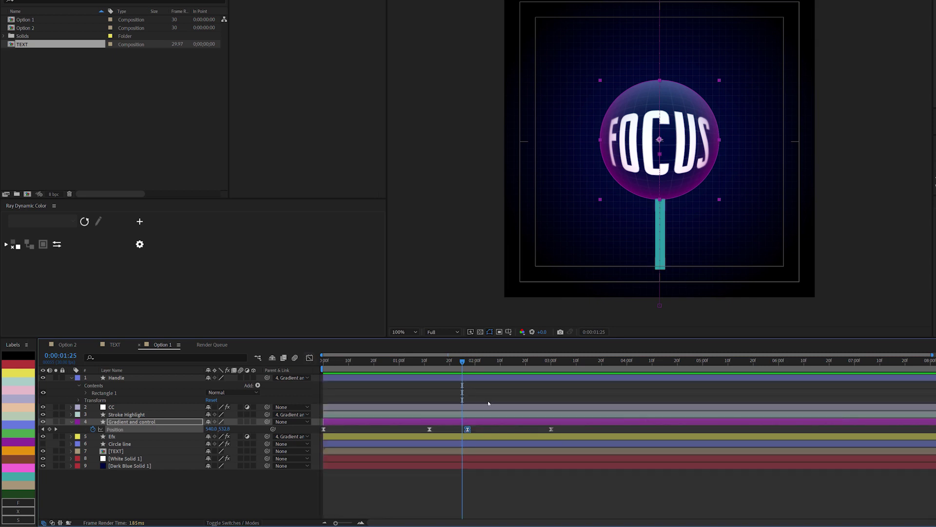
Add an Inner Shadow layer style to the Gradient and control layer
left_click(72, 422)
left_click(72, 421)
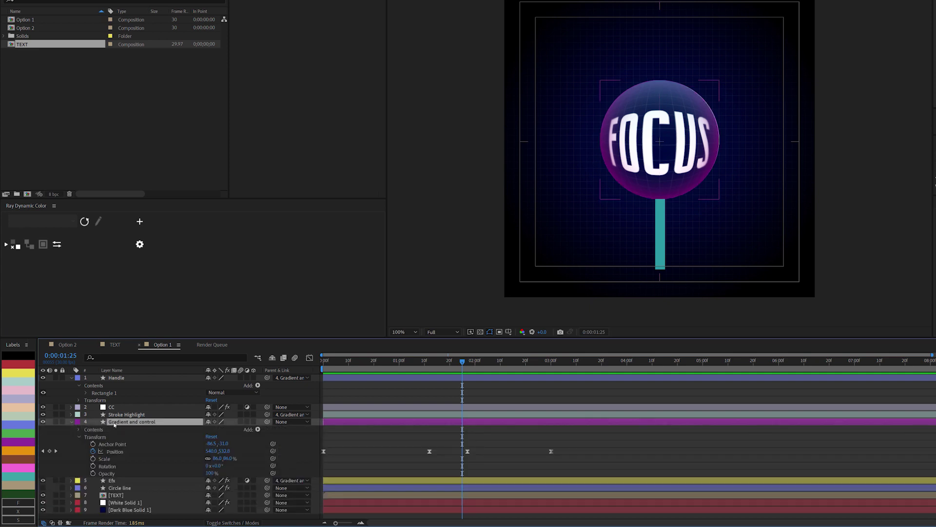
left_click(111, 422)
right_click(115, 422)
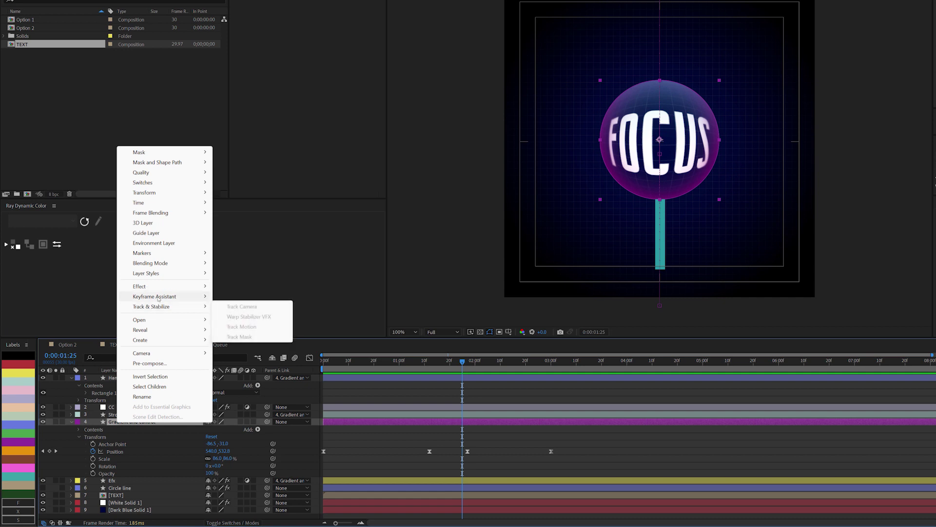
mouse_move(170, 273)
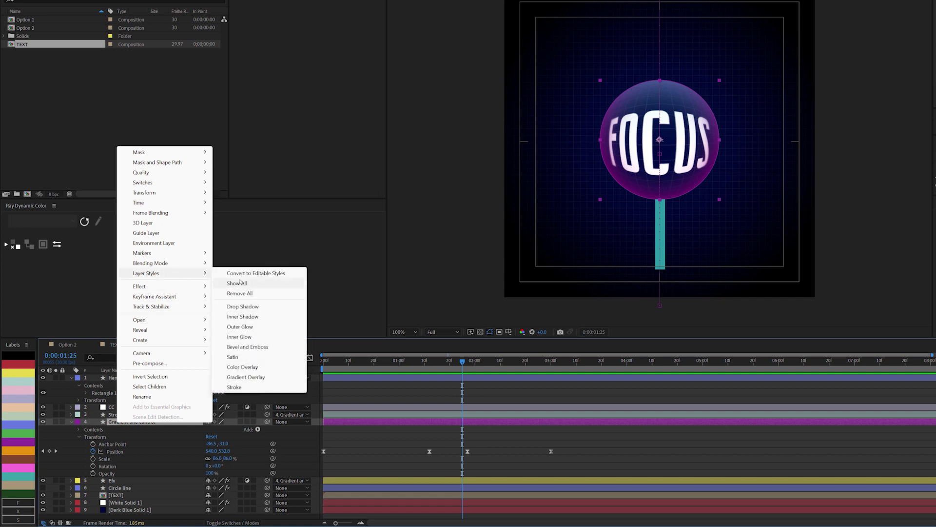
left_click(242, 316)
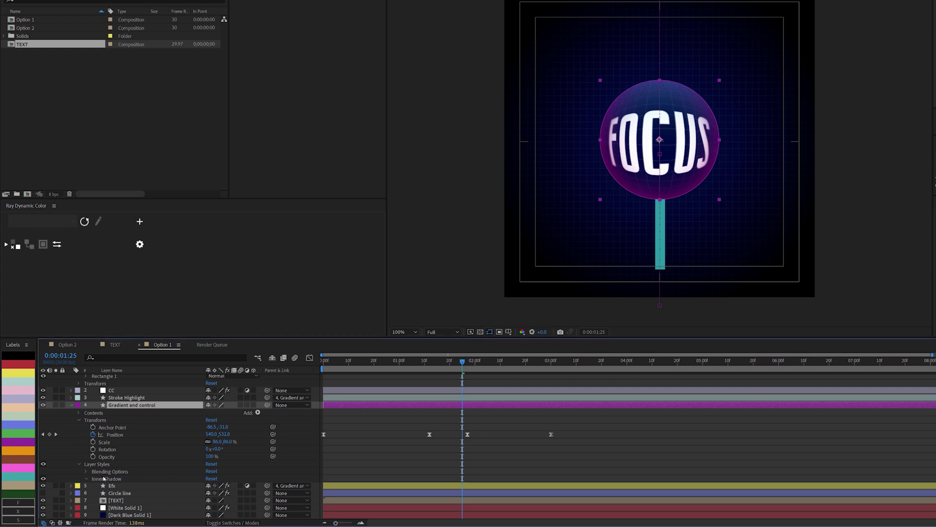
Set the Inner Shadow color to blue 143EB8
left_click(86, 479)
scroll(137, 451, "down", 1)
scroll(139, 451, "down", 2)
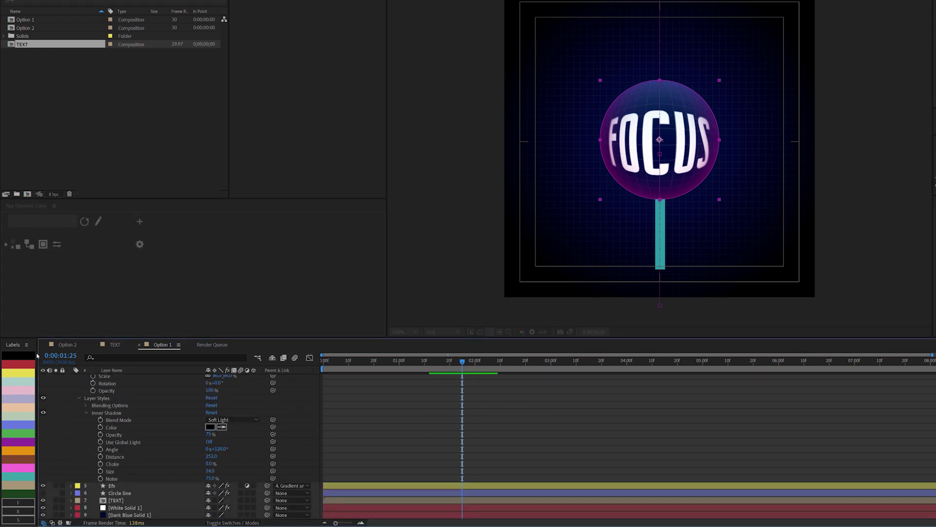
left_click(213, 429)
left_click(239, 225)
mouse_move(224, 222)
left_mouse_down()
mouse_move(217, 251)
mouse_move(201, 230)
mouse_move(218, 213)
left_mouse_up()
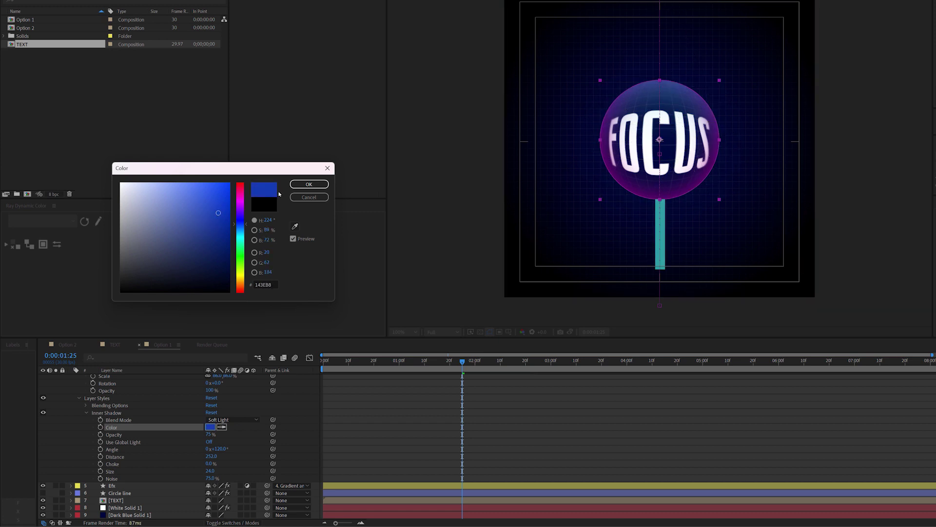
left_click(308, 185)
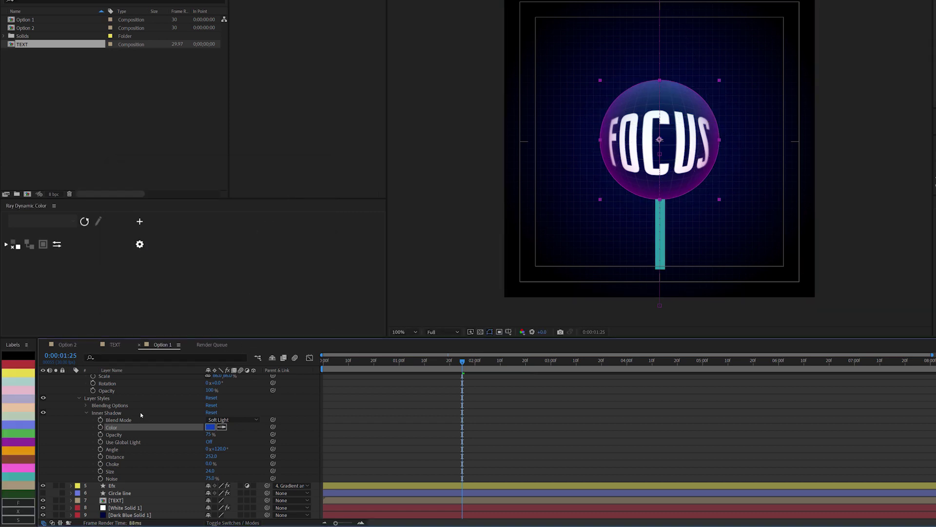
Set the Inner Shadow's Size to 70, Choke to 53% and Noise to 100%
left_click(210, 471)
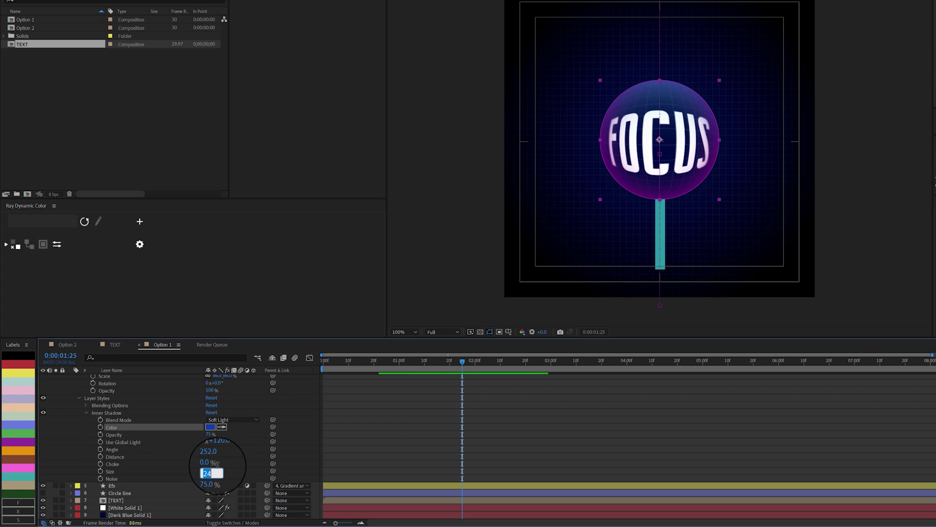
key("Return")
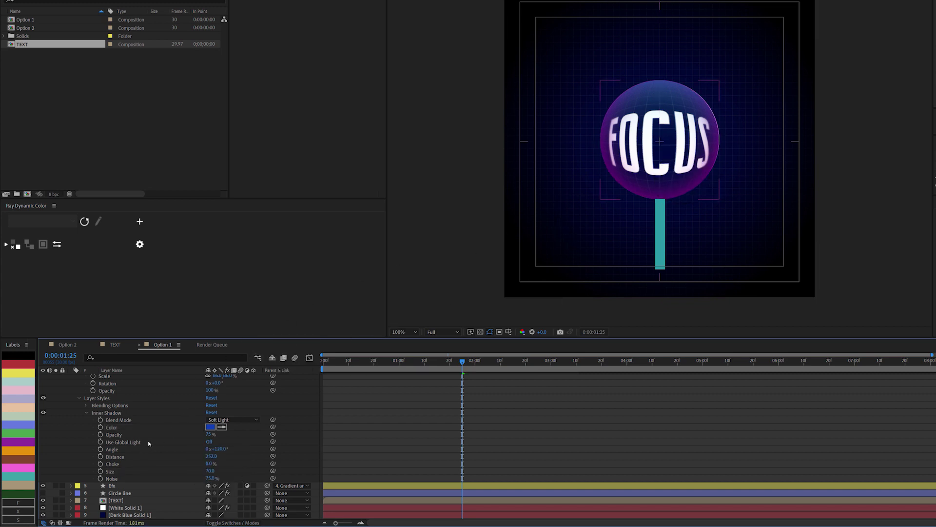
left_click(169, 457)
left_click(207, 463)
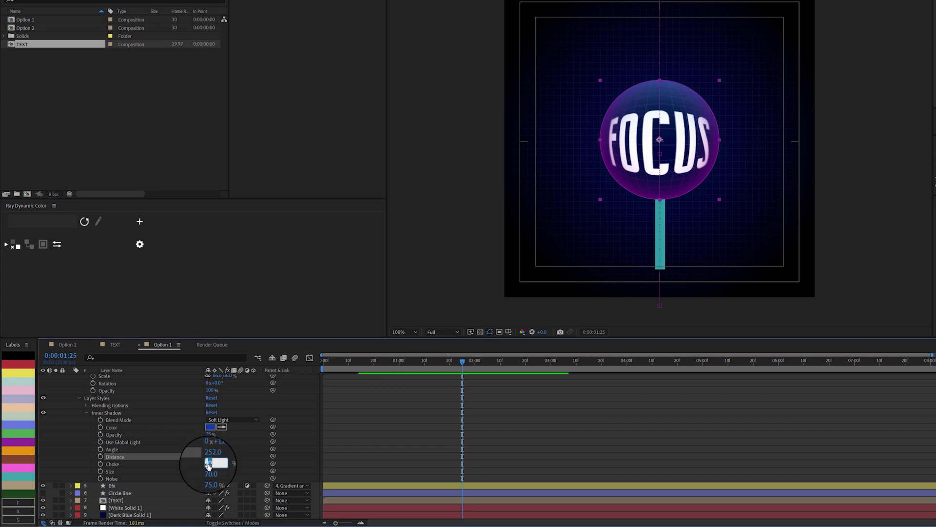
type("53")
key("Return")
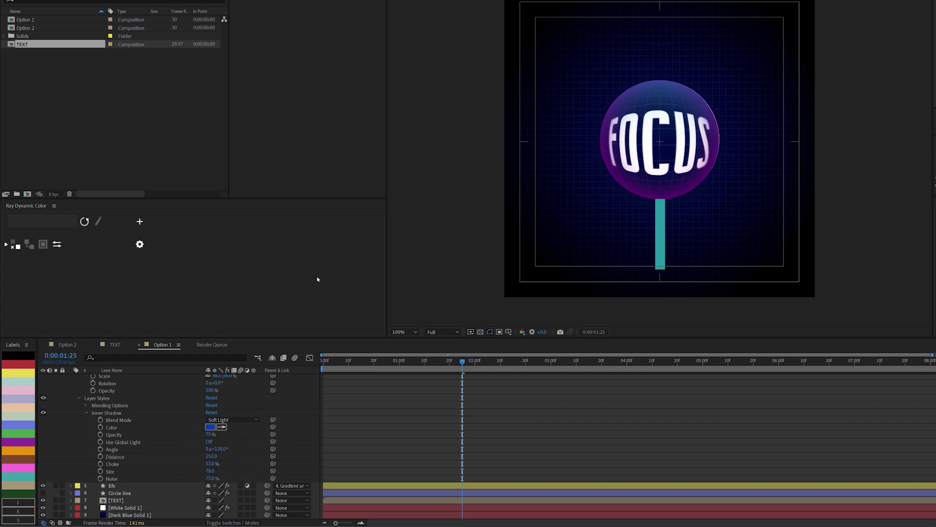
left_click_drag(210, 478, 311, 475)
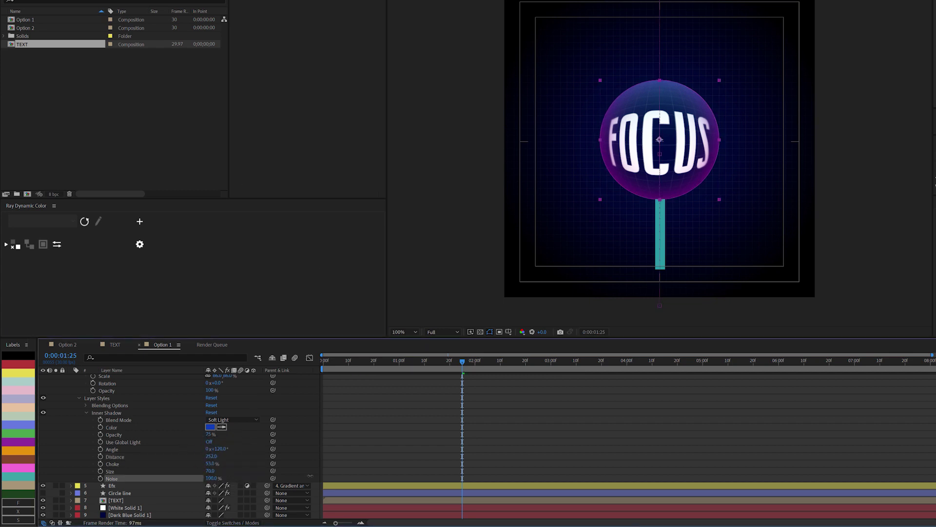
Compare the lens up close with its Inner Shadow turned off and on
left_click(334, 432)
scroll(595, 144, "up", 1)
scroll(595, 144, "down", 1)
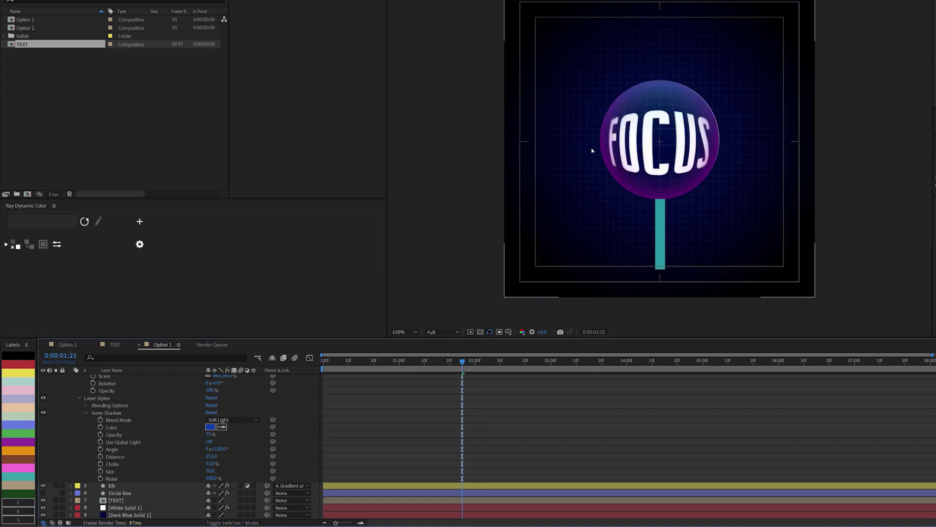
scroll(576, 163, "up", 1)
left_click(92, 384)
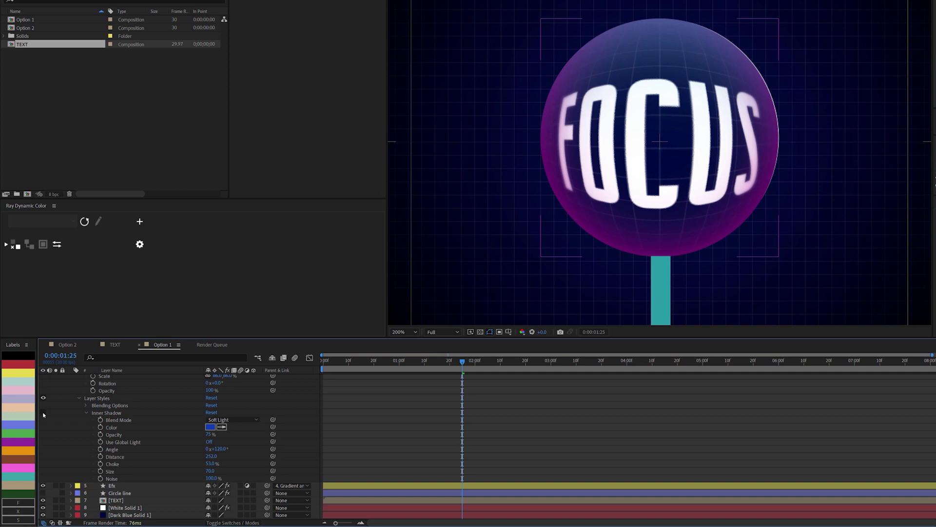
left_click(44, 413)
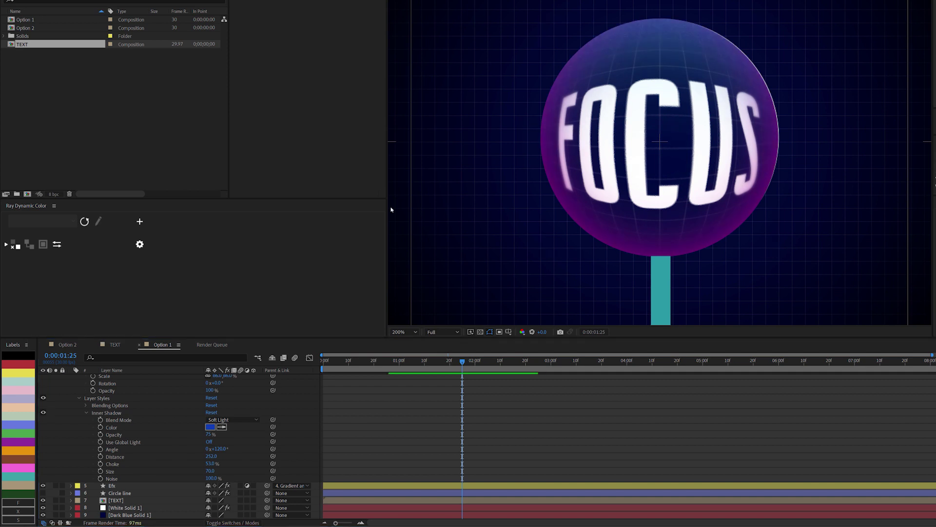
Add a Bevel and Emboss layer style to the Gradient and control layer and set its Style to Emboss
scroll(147, 439, "up", 3)
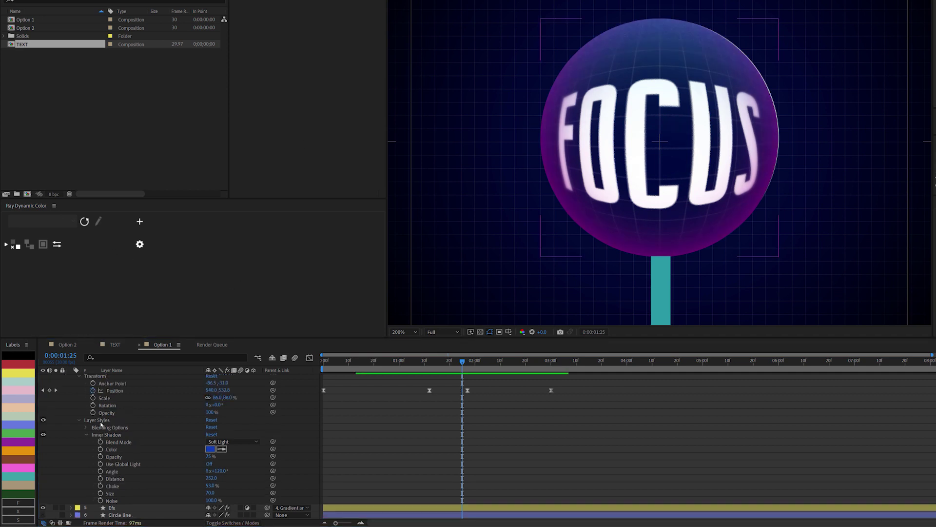
right_click(113, 405)
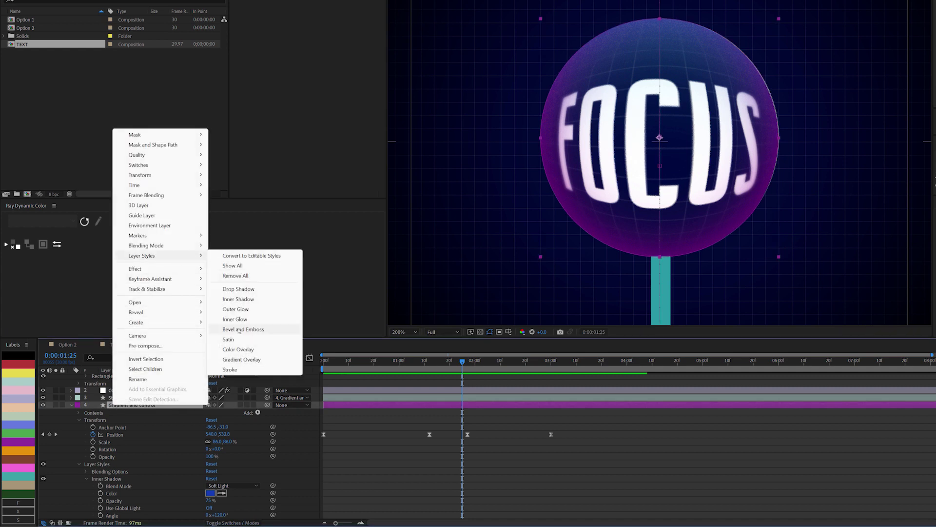
left_click(241, 329)
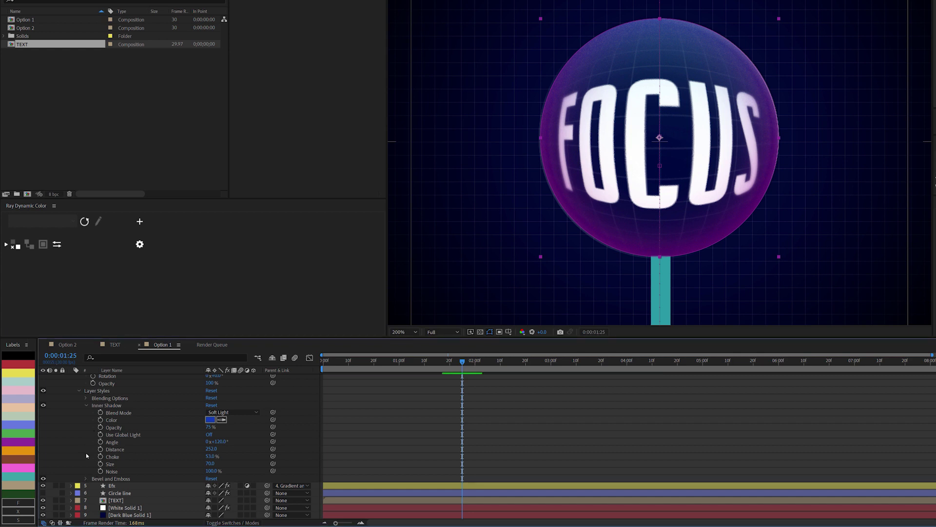
left_click(87, 479)
left_click(226, 391)
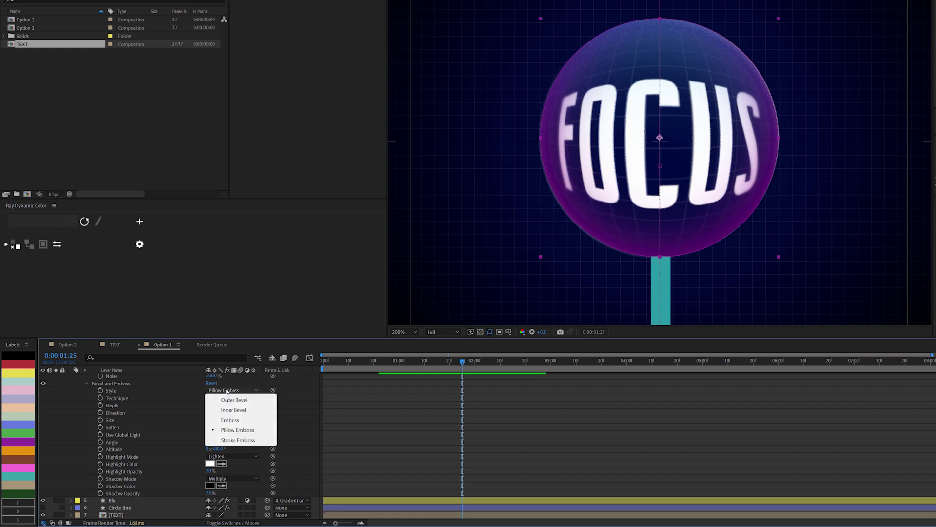
left_click(230, 420)
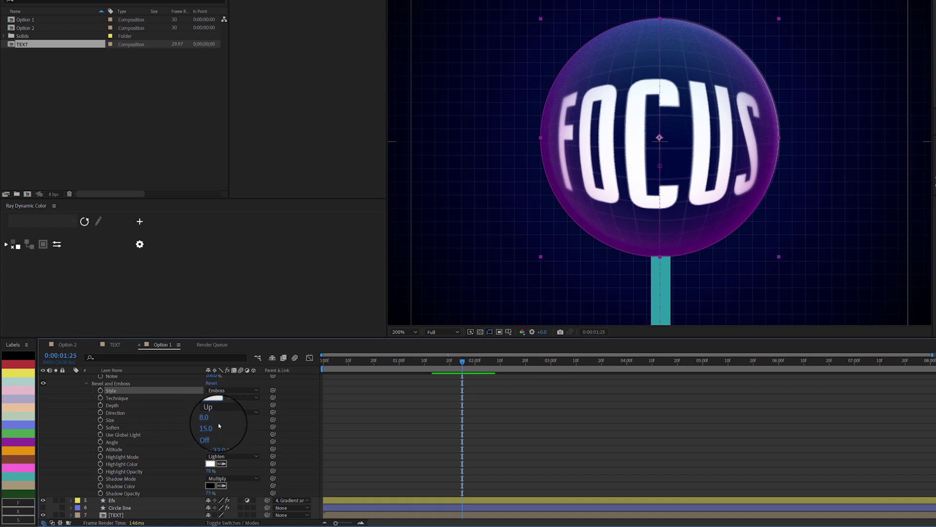
Set the Bevel and Emboss Size to 12 and Soften to 10
left_click(210, 420)
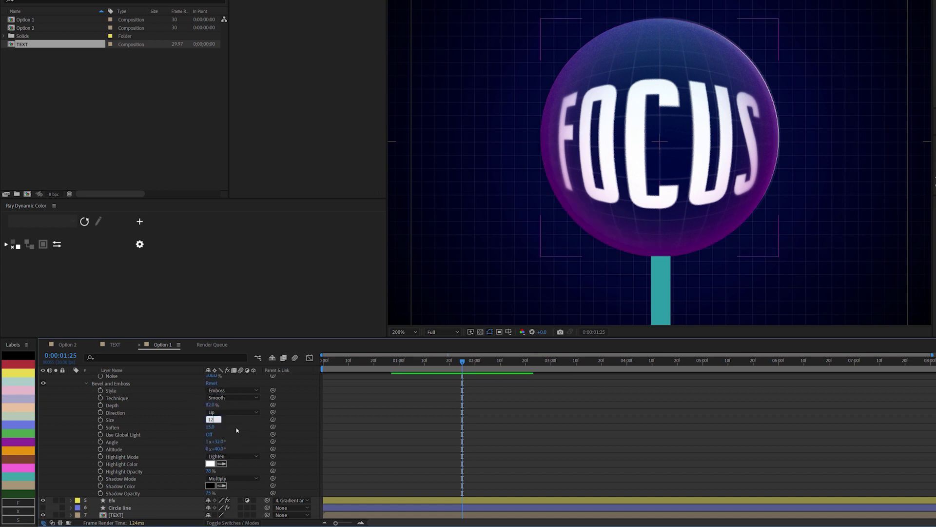
type("12")
key("Return")
left_click(210, 428)
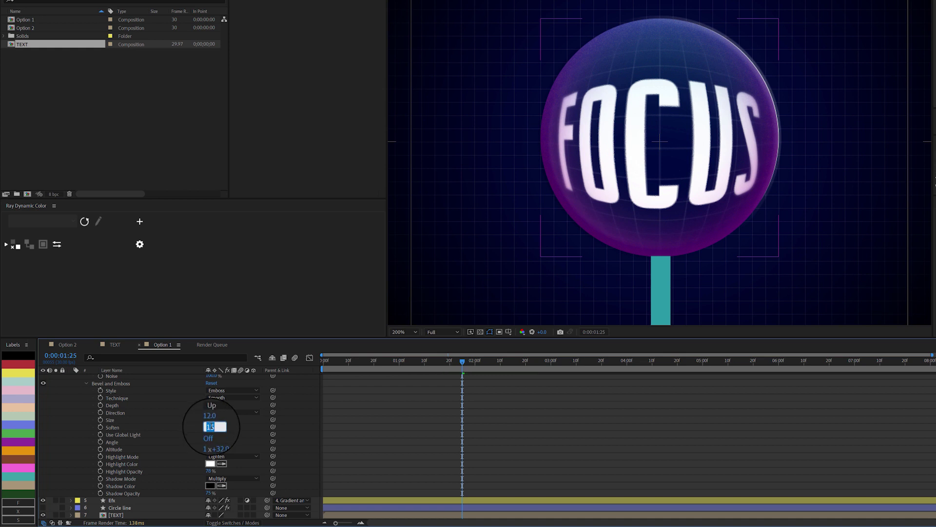
type("10")
key("Return")
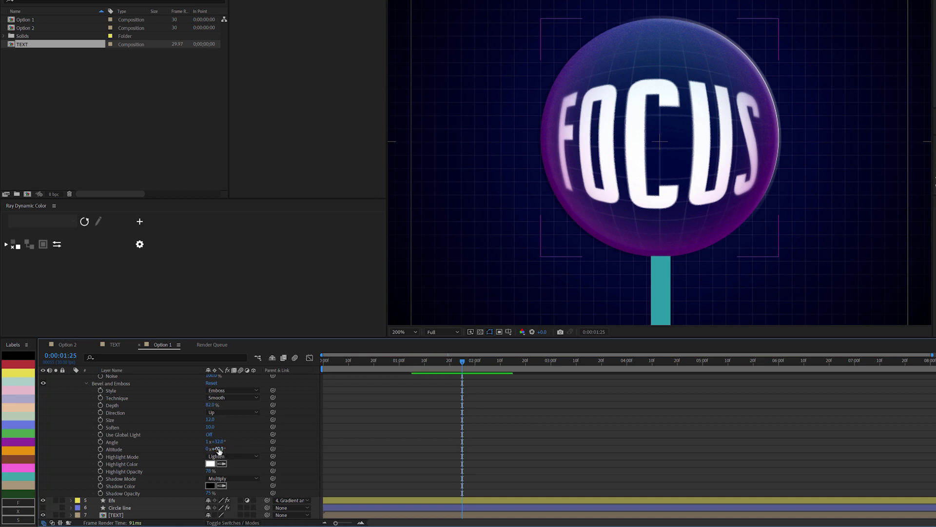
Try a Bevel and Emboss Altitude of about 77° and set it back to 40°
mouse_move(219, 449)
left_mouse_down()
mouse_move(207, 450)
mouse_move(234, 448)
left_mouse_up()
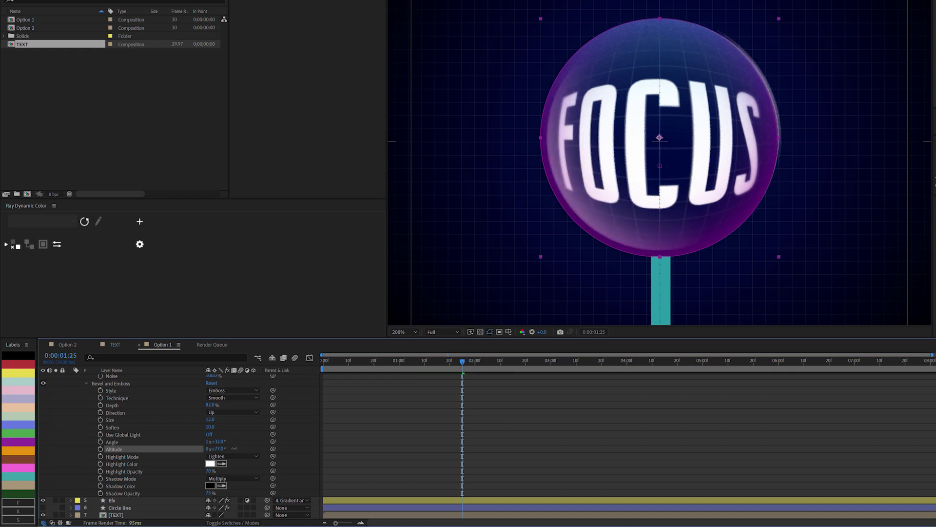
type("40")
left_click(244, 442)
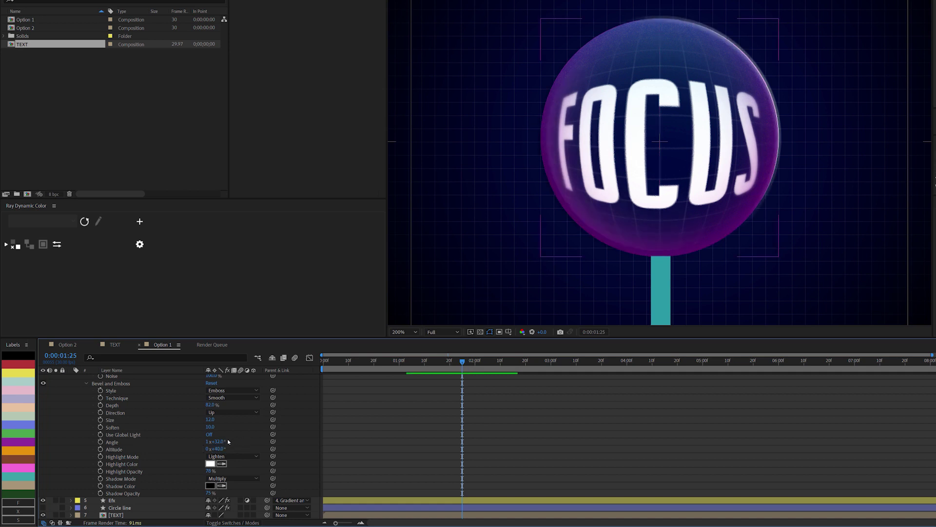
Set the Bevel and Emboss Shadow Color to dark red 851E1E and the Shadow Opacity to about 92%
scroll(221, 496, "down", 1)
left_click(210, 471)
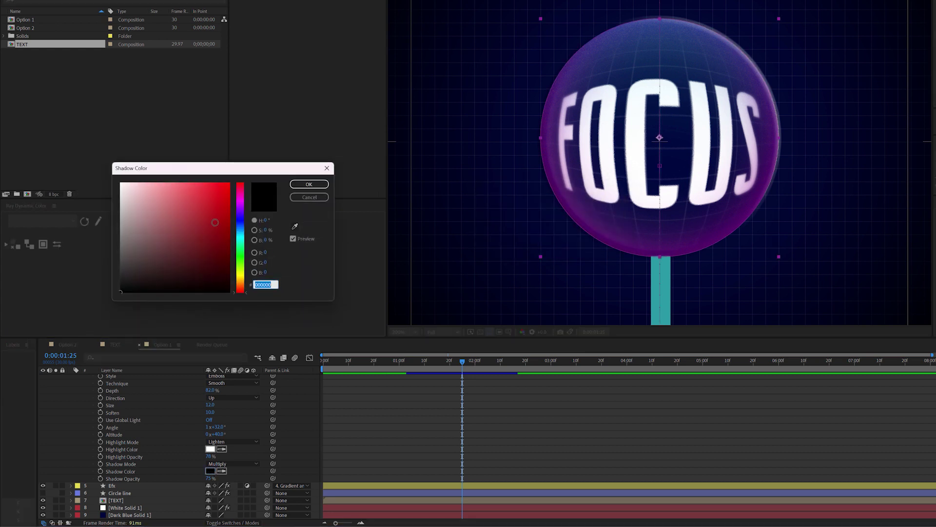
left_click_drag(211, 228, 207, 232)
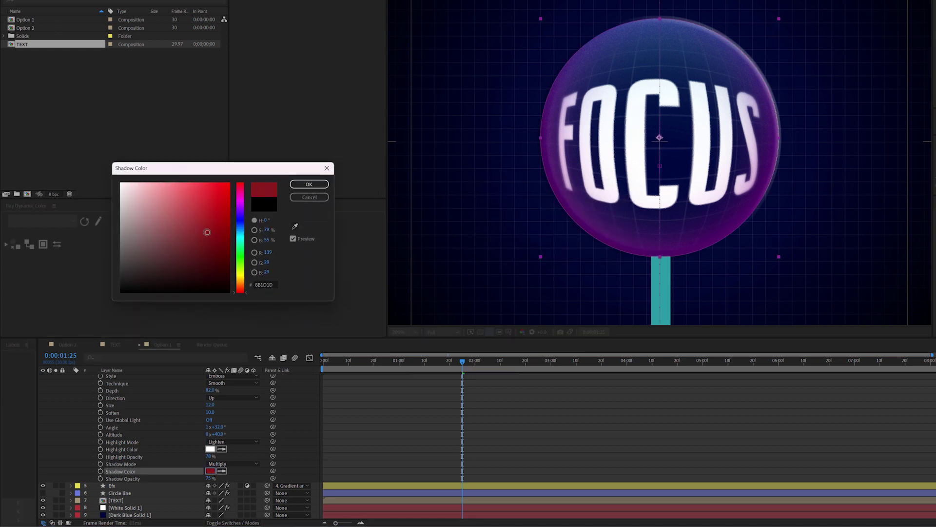
left_click(299, 185)
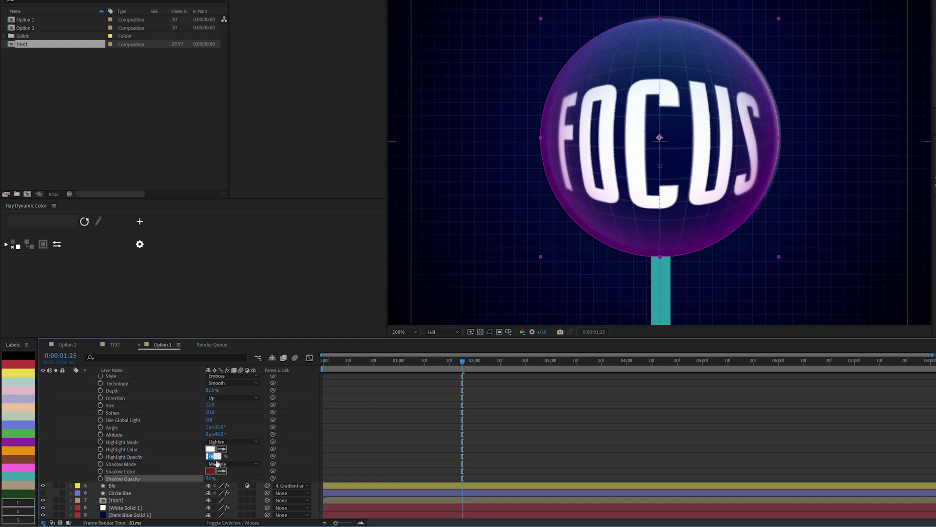
Set the Bevel and Emboss Highlight Opacity to 75% and Highlight Mode to Screen, and collapse the layer's properties
type("75")
left_click(253, 449)
left_click(239, 442)
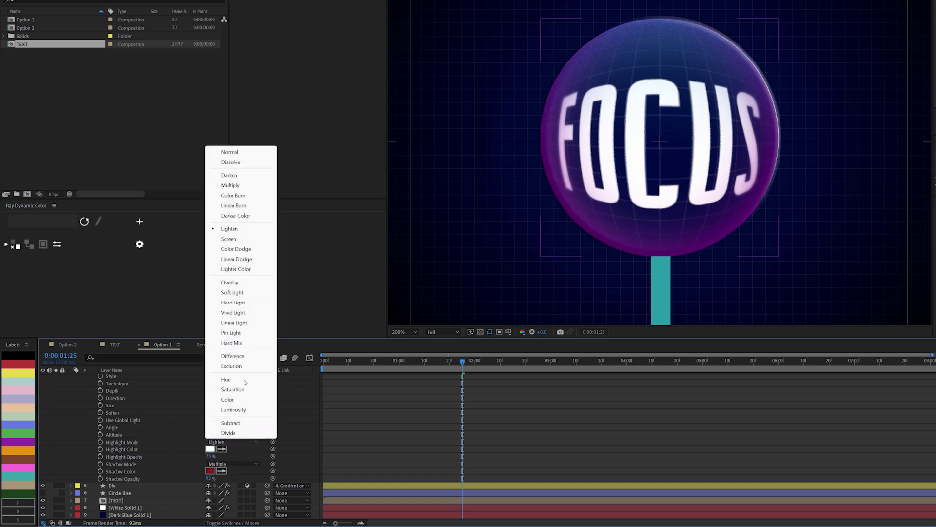
left_click(229, 239)
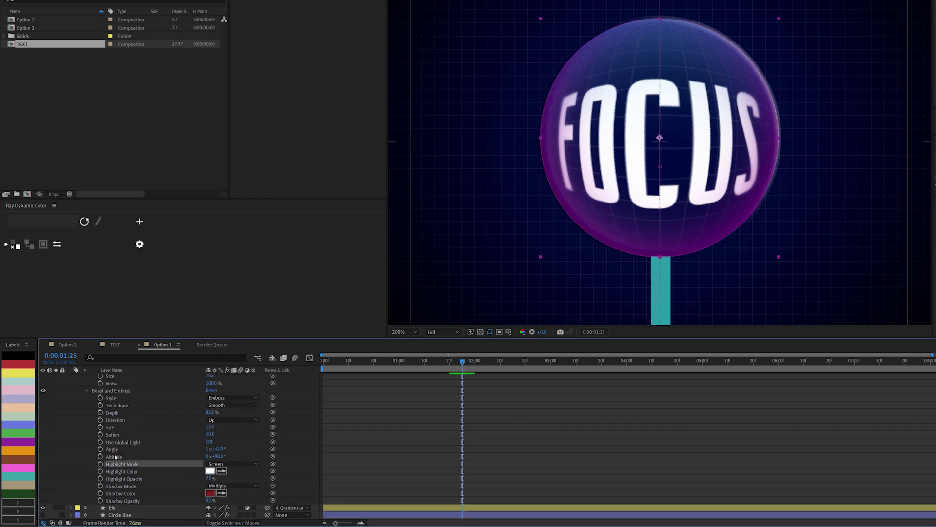
left_click(77, 389)
scroll(75, 400, "up", 10)
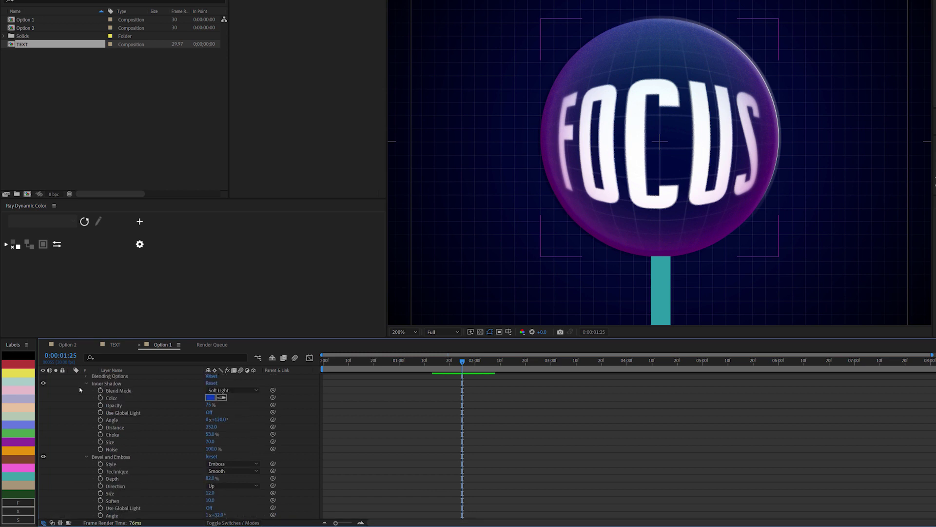
left_click(72, 420)
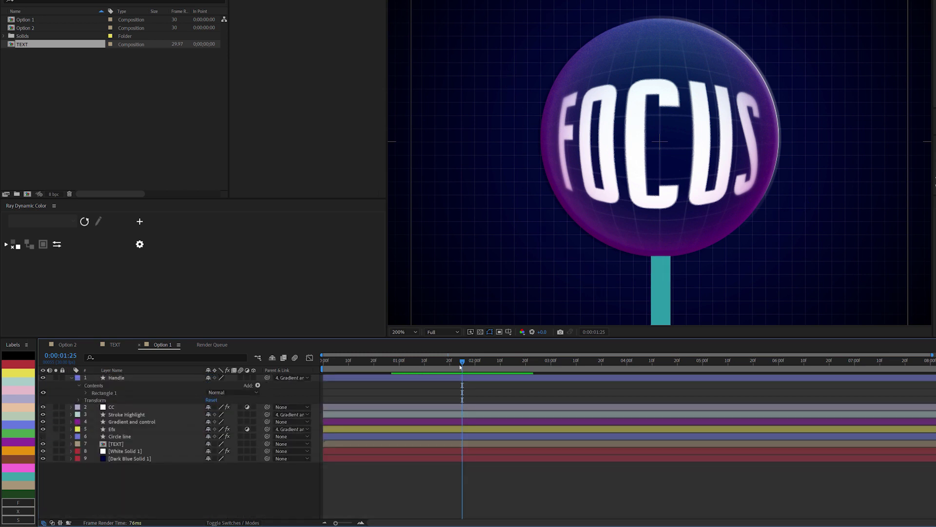
Review the lens animation in the Option 1 composition and compare it with the Option 2 composition
left_click_drag(460, 366, 385, 376)
key("comma")
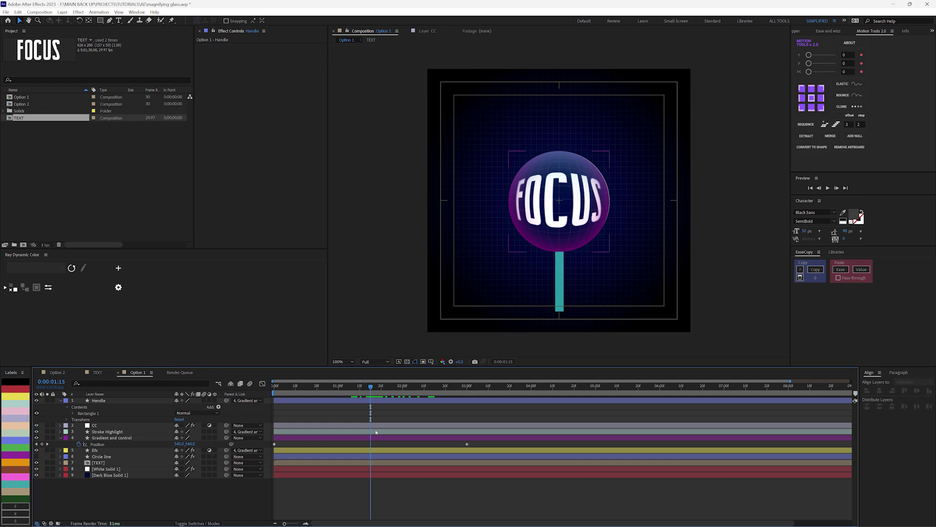
left_click(63, 372)
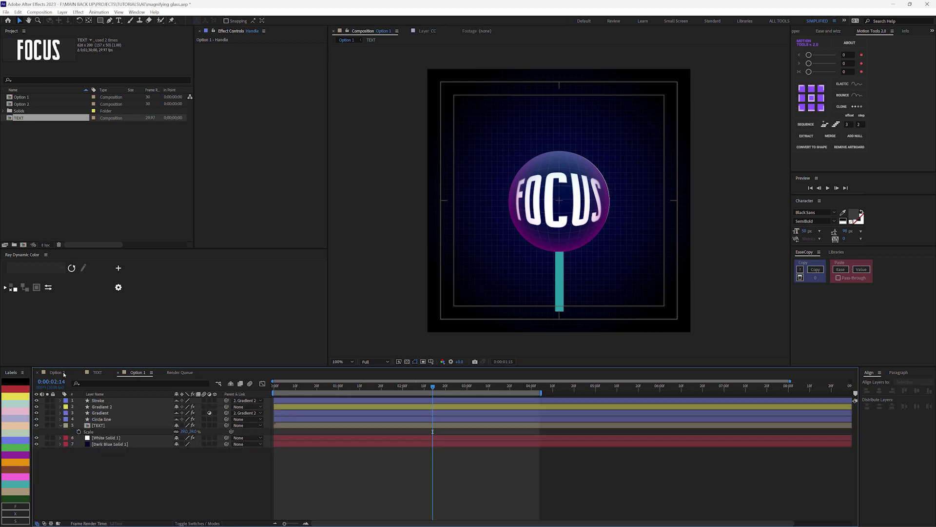
left_click_drag(366, 386, 278, 380)
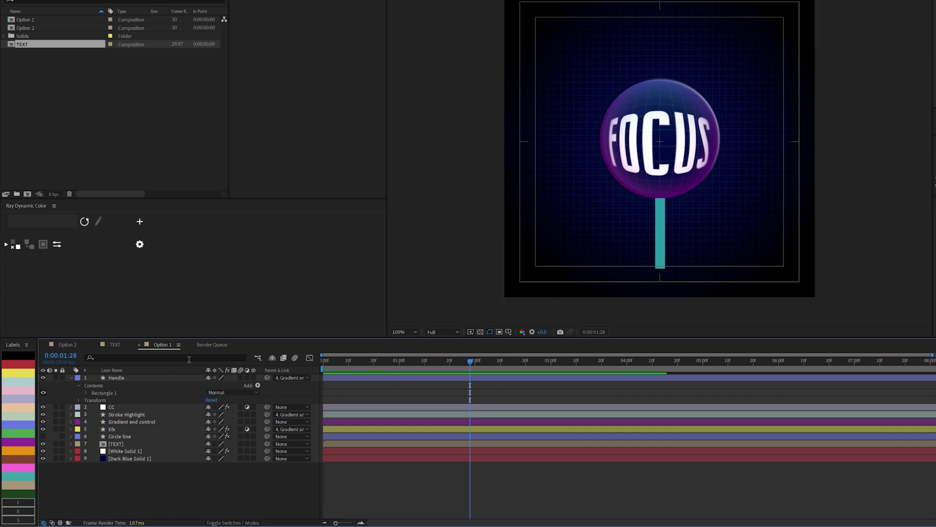
Move the Handle layer directly below the CC layer in Option 1 and check the animation
left_click(117, 378)
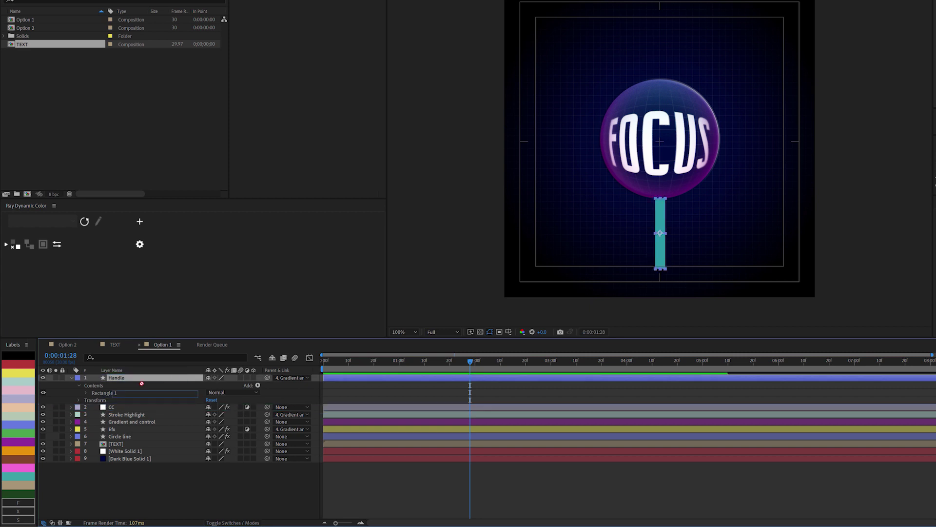
mouse_move(136, 401)
left_mouse_down()
mouse_move(136, 388)
mouse_move(126, 412)
left_mouse_up()
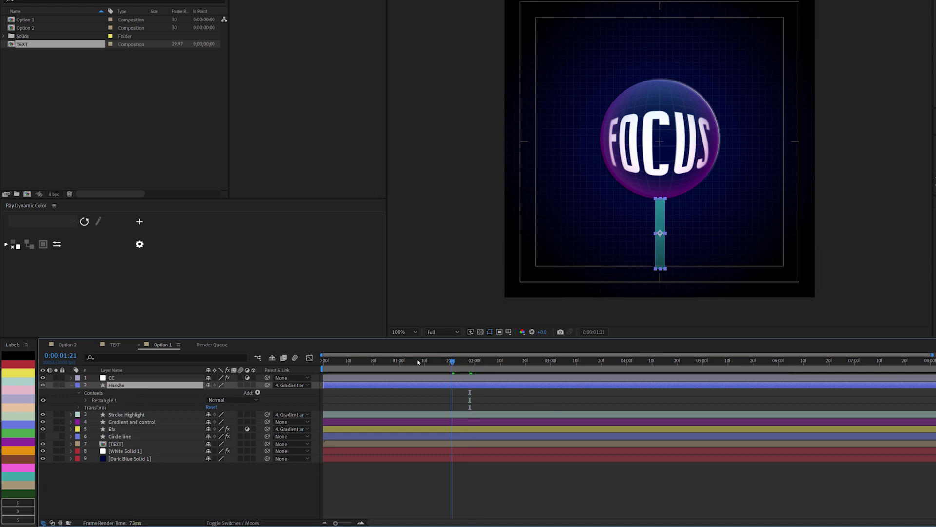
left_click_drag(418, 361, 526, 370)
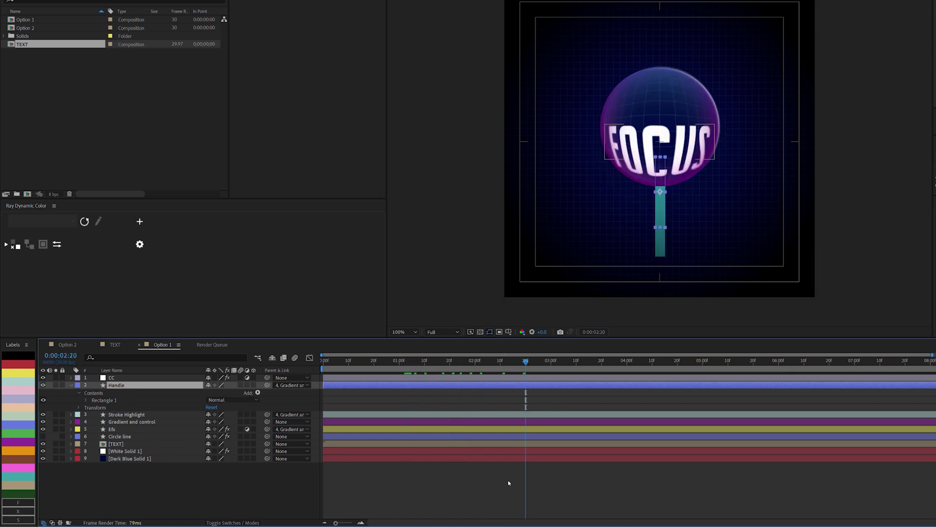
left_click(509, 482)
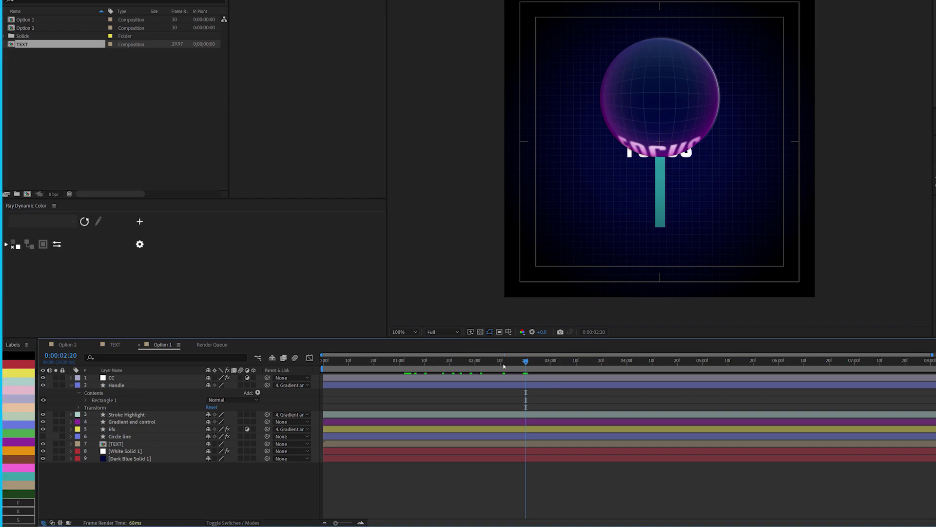